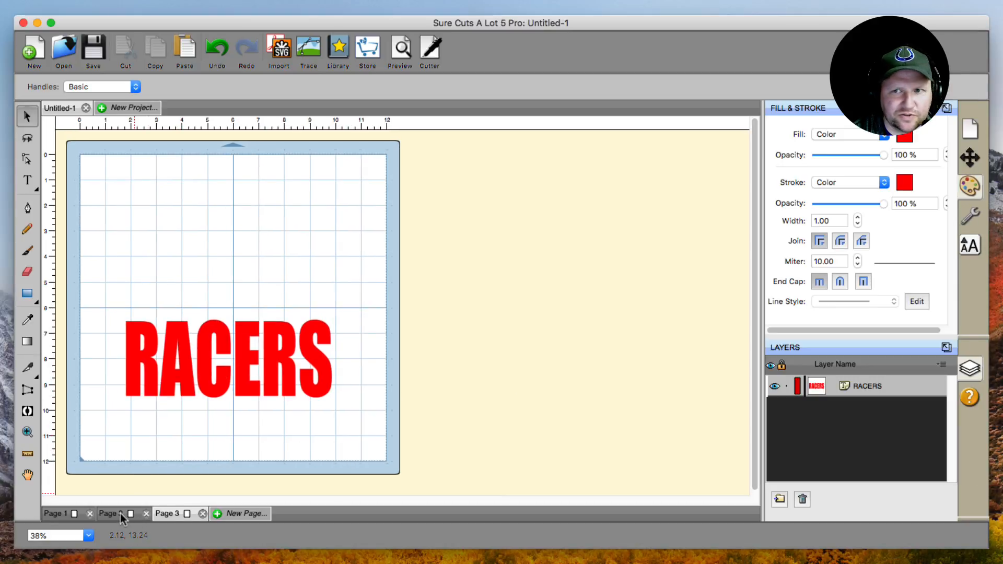
- Place the red RACERS outline over the checkered pattern on Page 1 and compare it with the finished design on Page 2
click(61, 515)
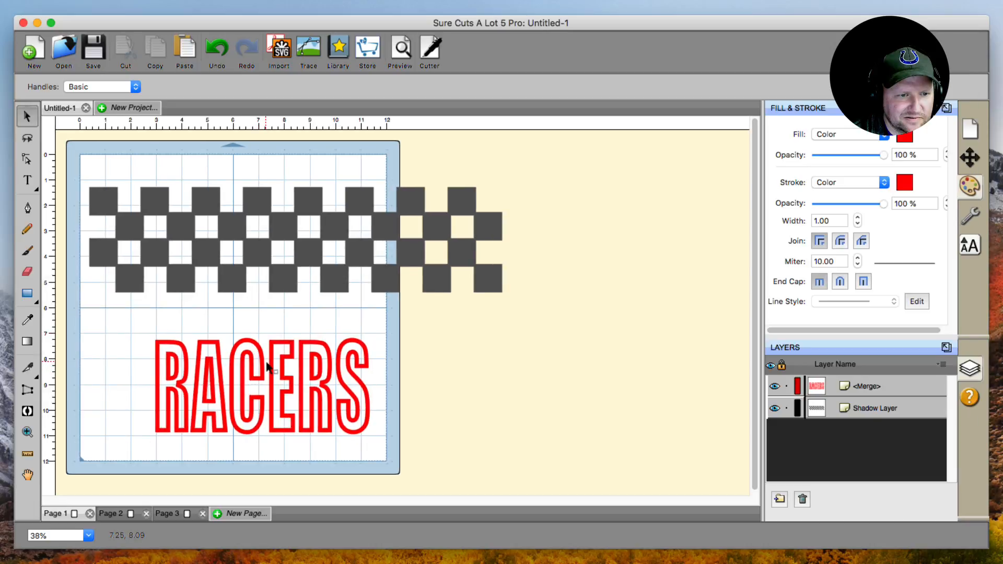
drag(268, 367, 267, 223)
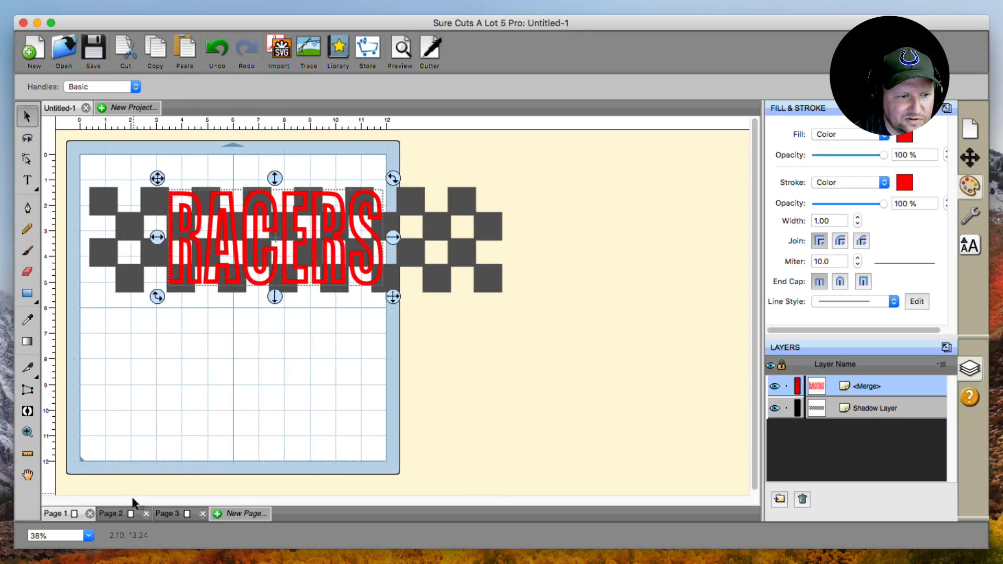
click(110, 514)
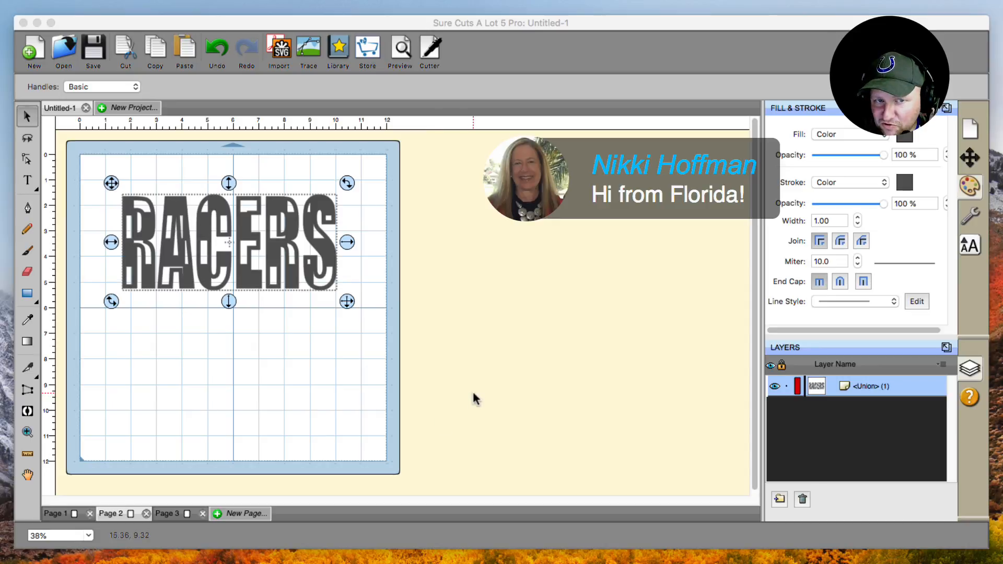
click(240, 457)
click(71, 516)
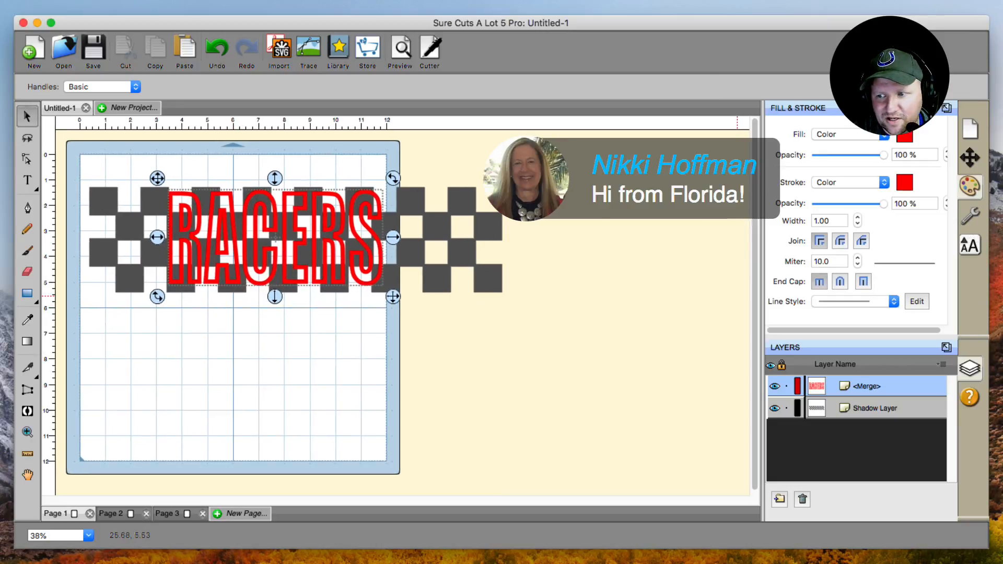
click(563, 313)
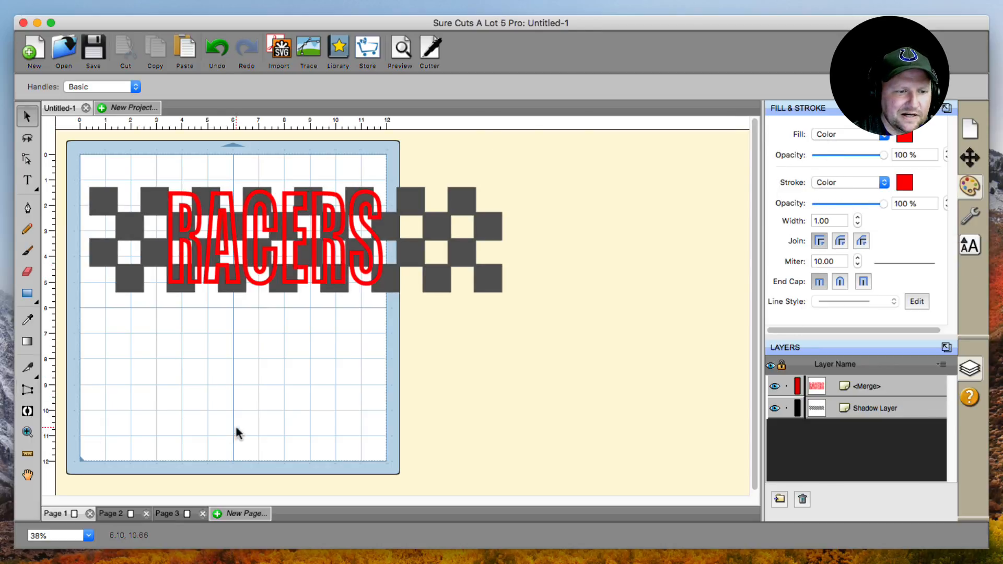
- On Page 3, move the RACERS text to the lower half of the mat and hide its layer
click(154, 515)
drag(229, 340, 226, 236)
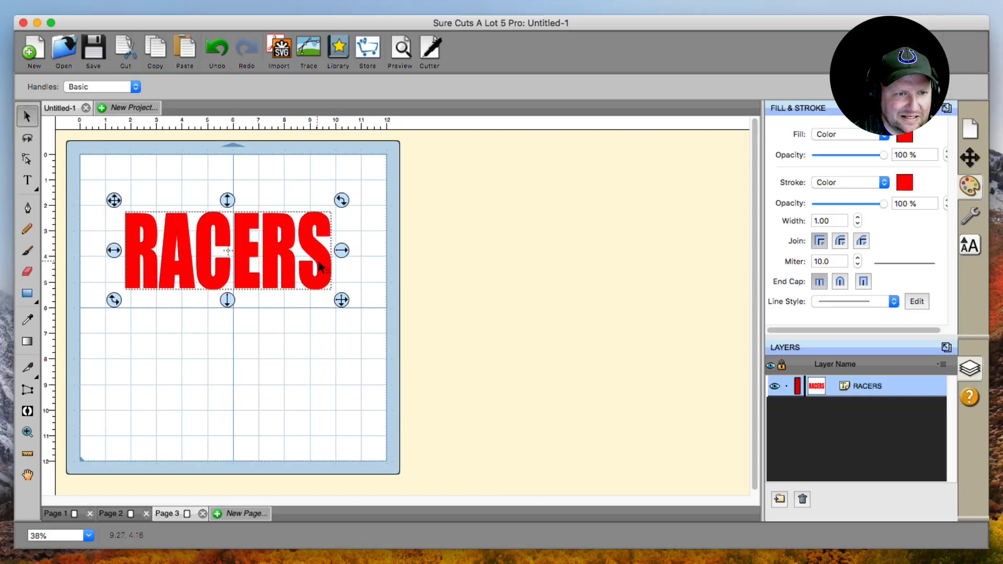
drag(322, 256, 316, 379)
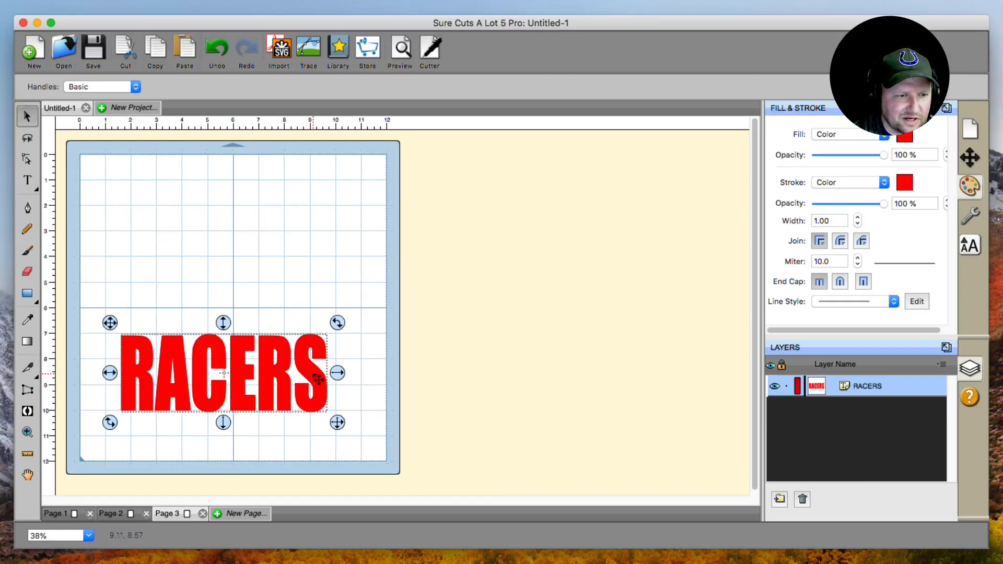
click(775, 387)
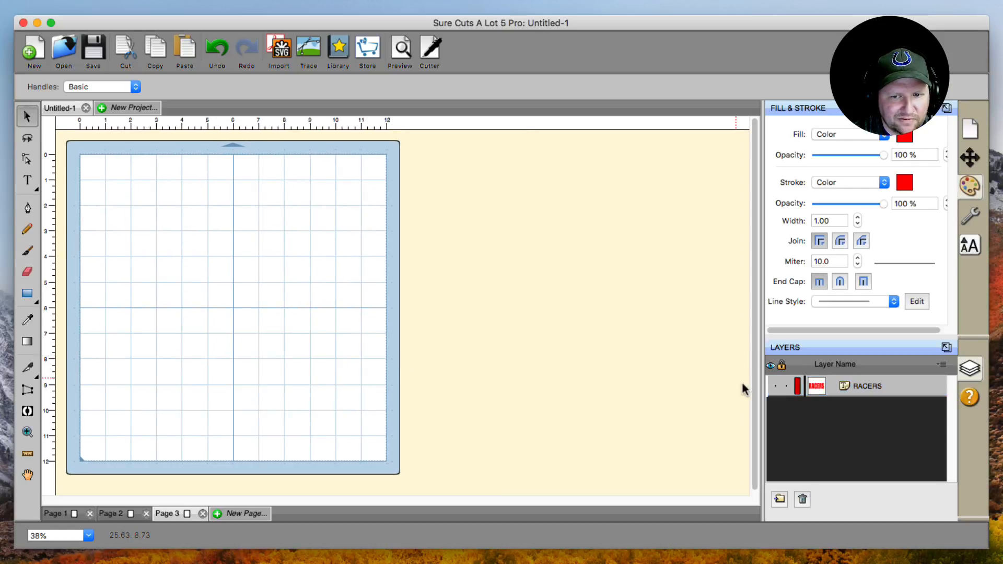
- Move the red RACERS outline on Page 1 below the checkered pattern, and return to Page 3
click(54, 513)
drag(202, 229, 179, 412)
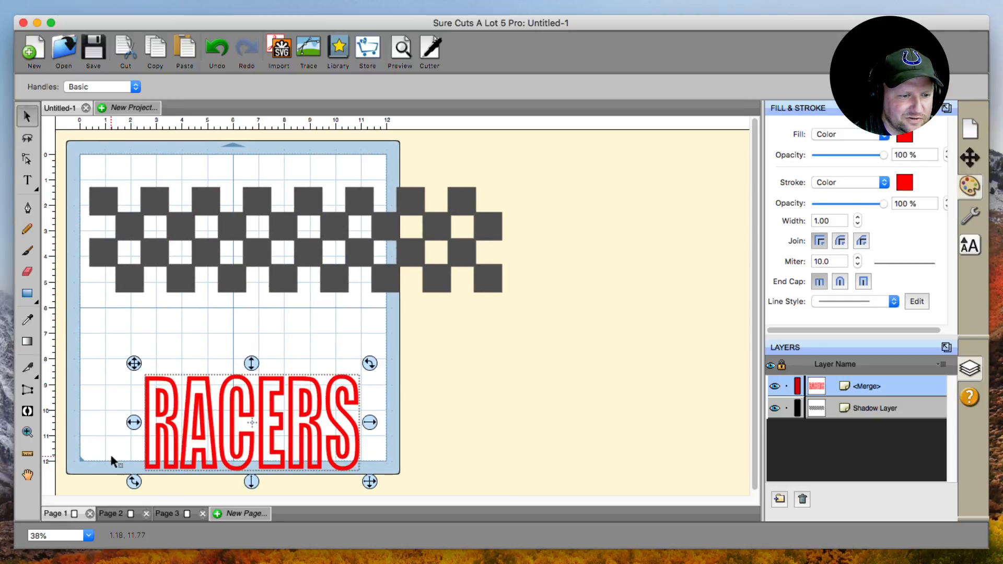
click(166, 513)
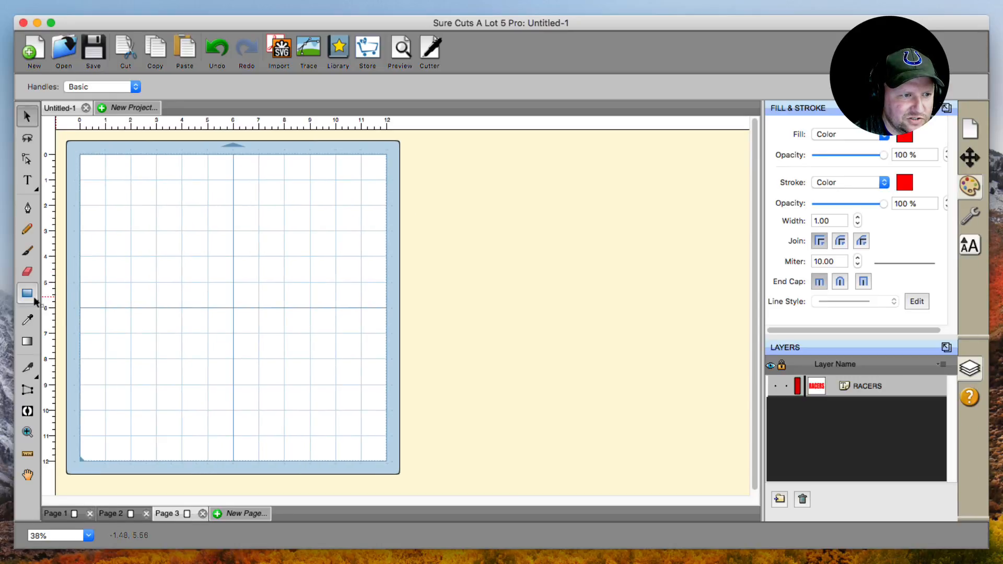
- Draw a square about 1.13 in wide near the mat's upper-left corner and set its width to 1 in with proportions kept
click(27, 293)
drag(105, 183, 134, 212)
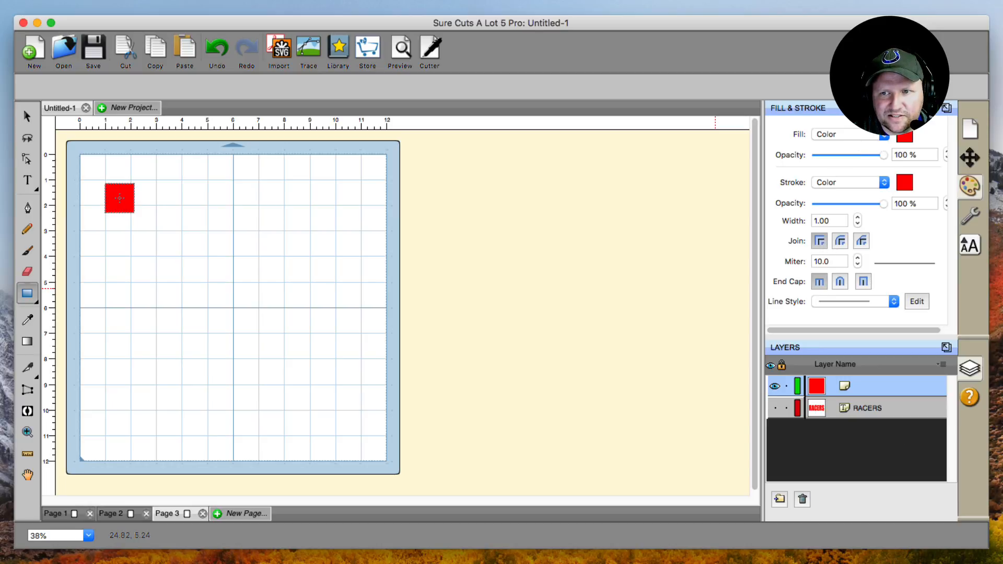
click(969, 156)
click(799, 250)
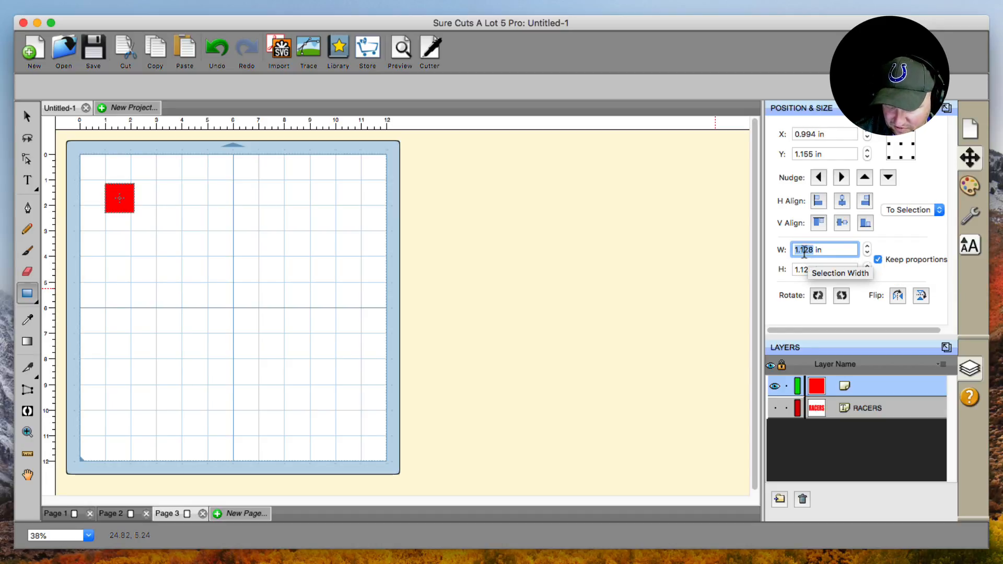
text(1)
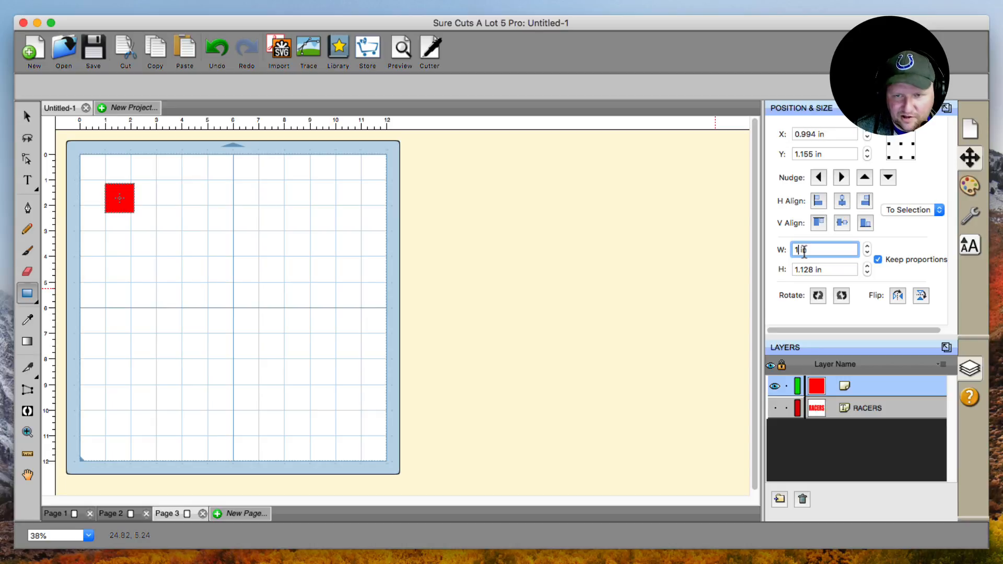
key(Tab)
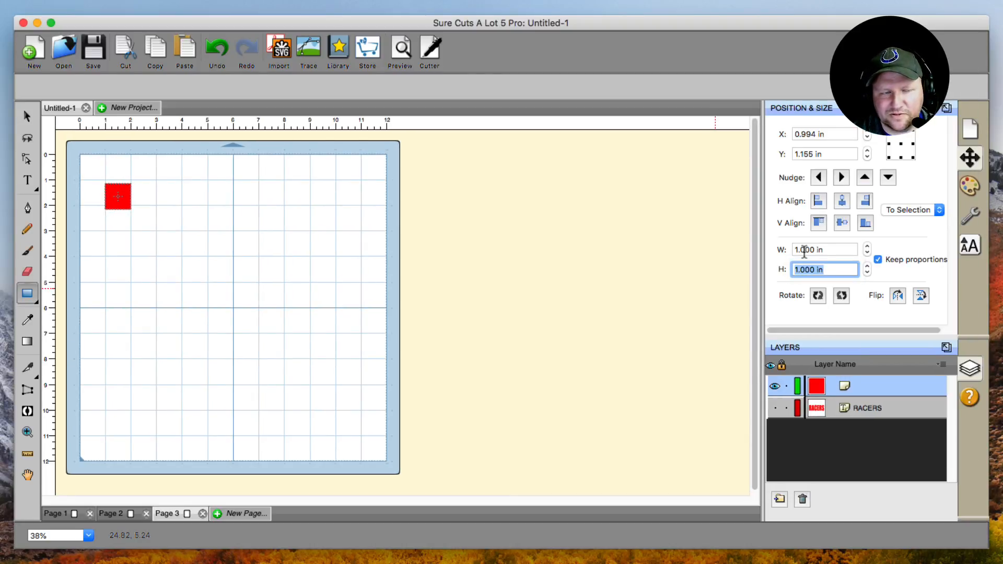
click(115, 202)
drag(125, 204, 254, 286)
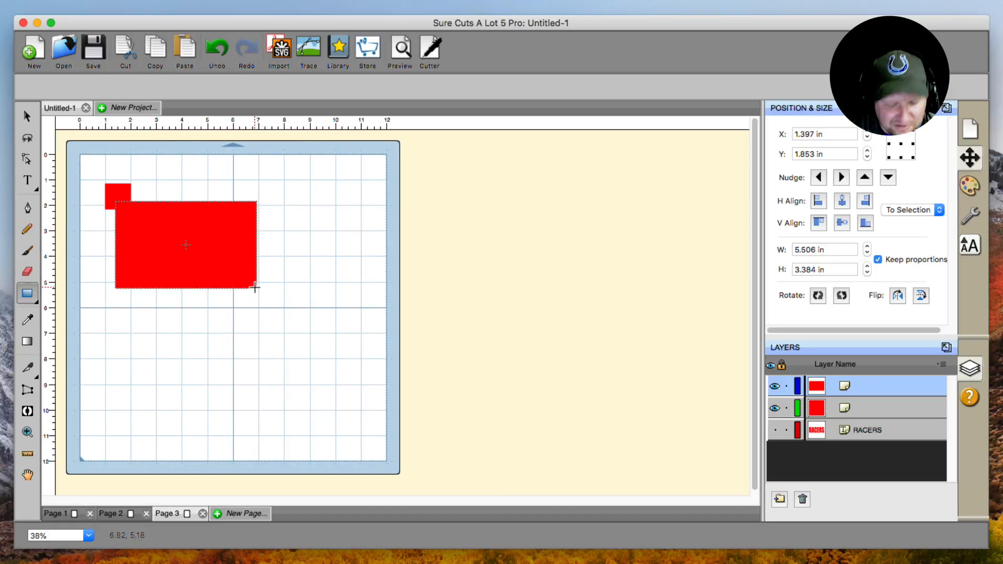
click(185, 239)
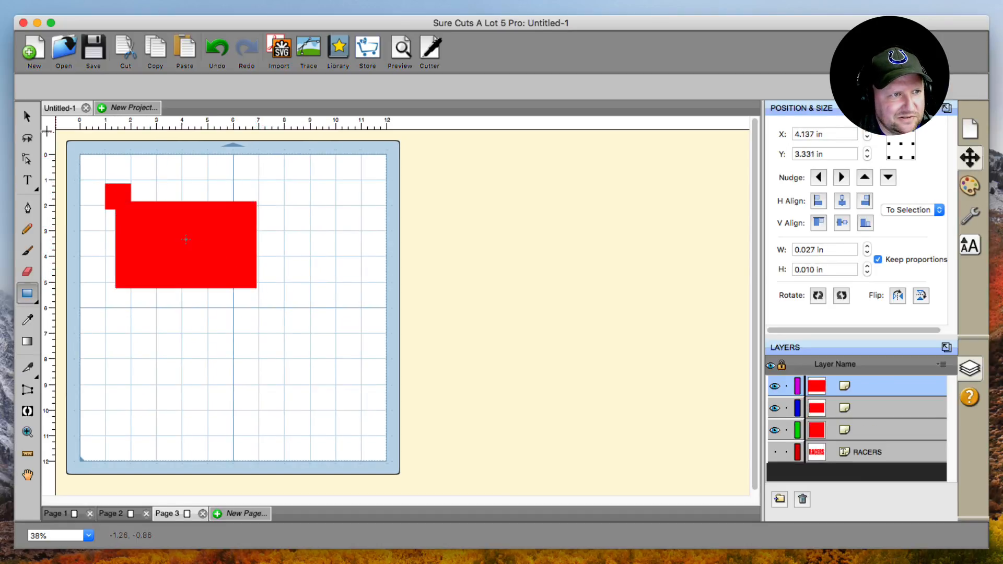
click(27, 116)
key(super+z)
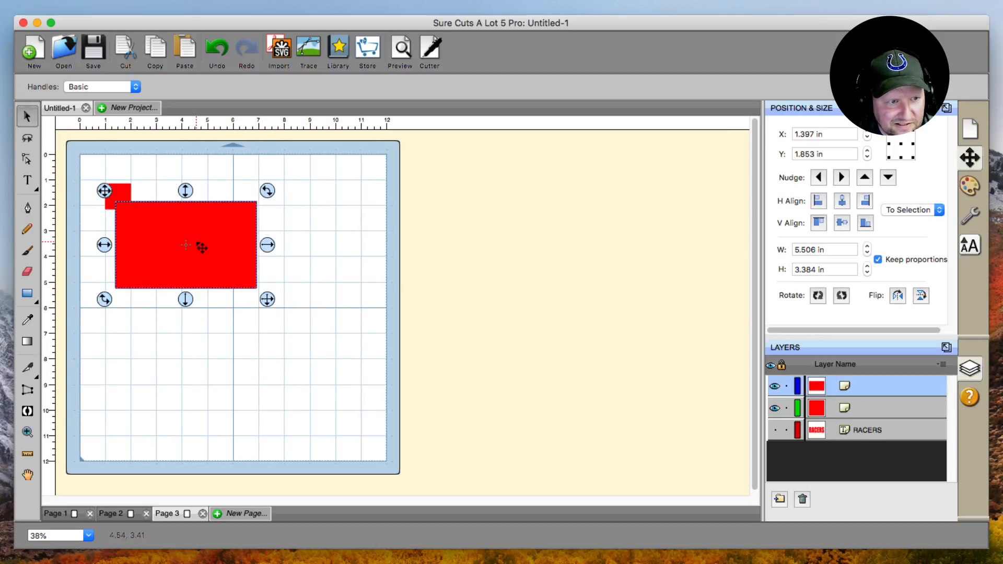
key(super+z)
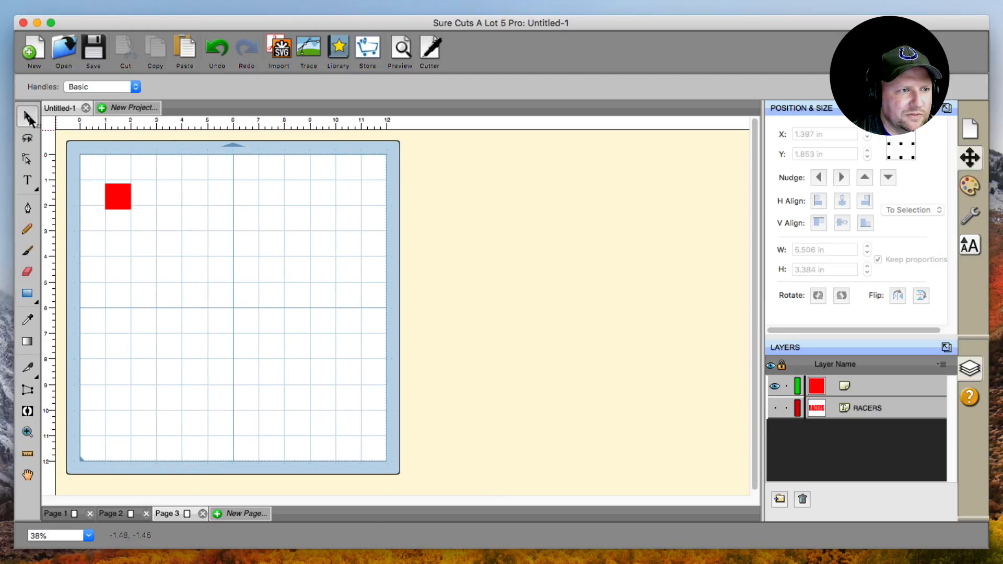
- Shift the square up slightly to about 1.05 in from the mat's upper edge and set its duplication to 10 columns and 4 rows
drag(125, 203, 126, 202)
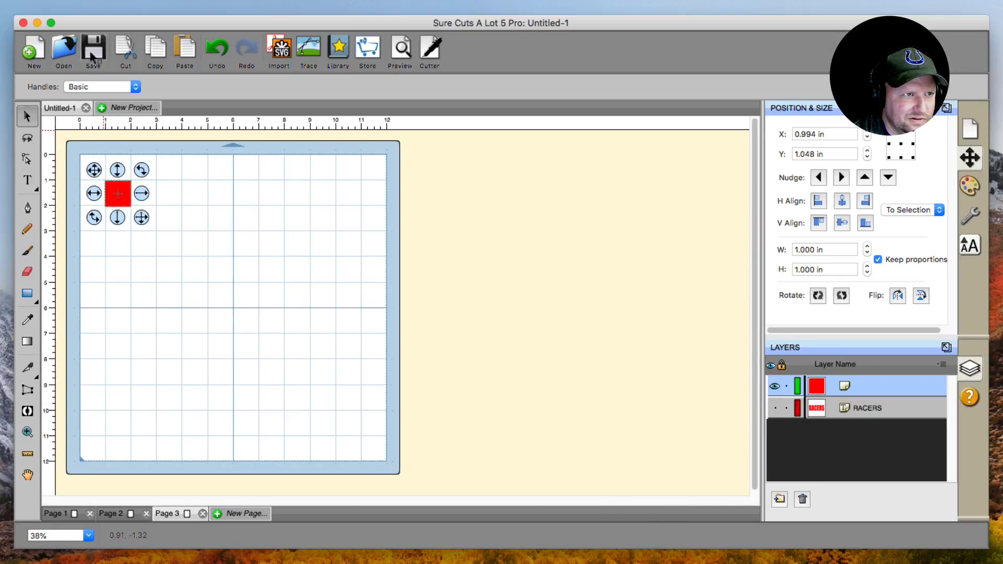
click(54, 5)
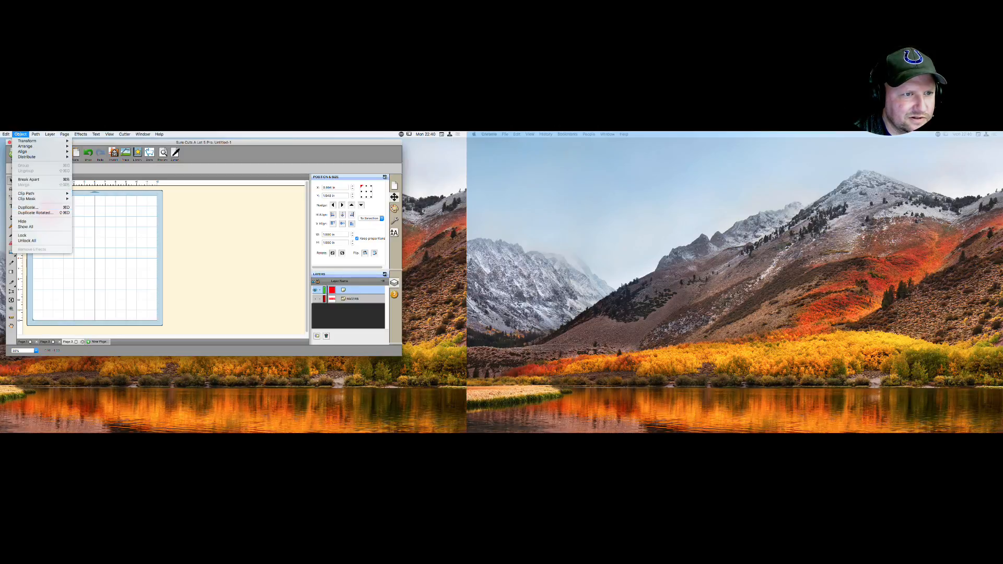
click(28, 208)
drag(208, 251, 223, 192)
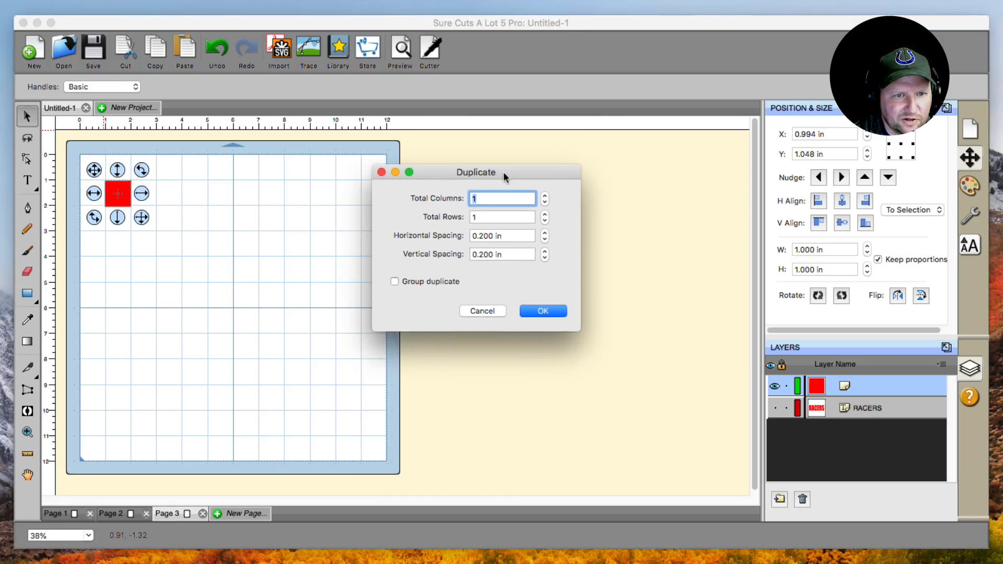
click(589, 172)
click(589, 172)
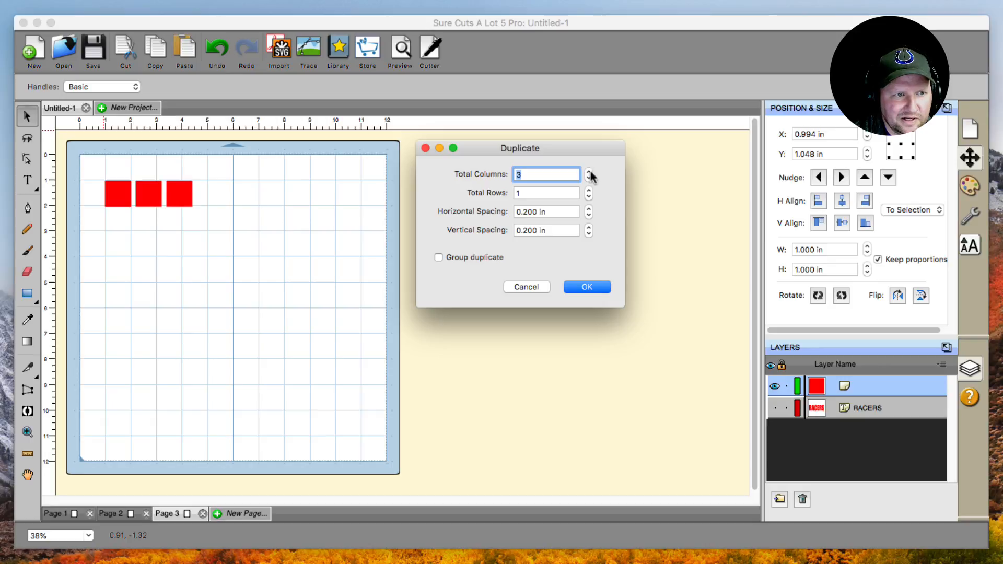
click(589, 172)
click(589, 172)
click(589, 172)
click(589, 172)
click(589, 172)
click(589, 172)
click(589, 172)
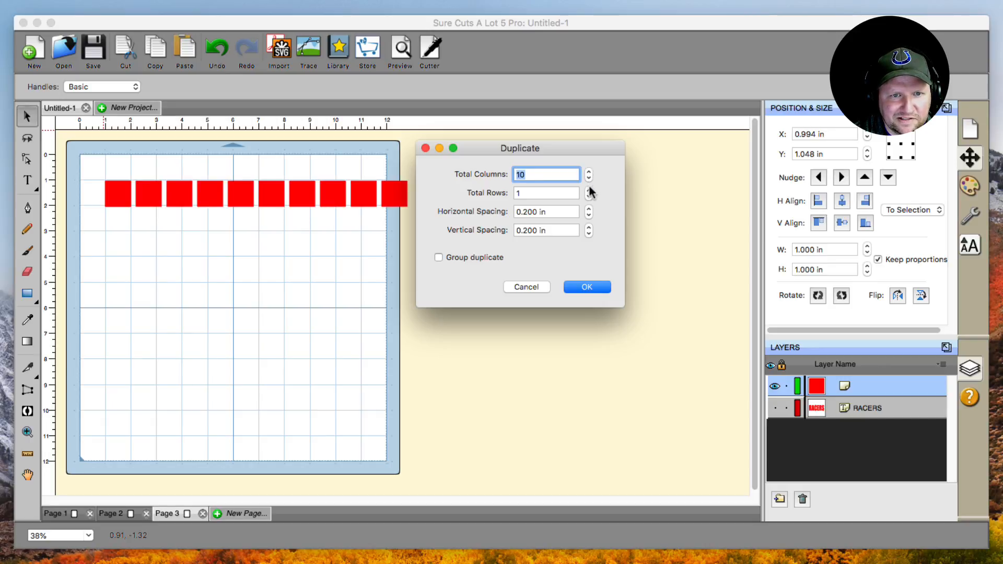
click(589, 190)
click(589, 190)
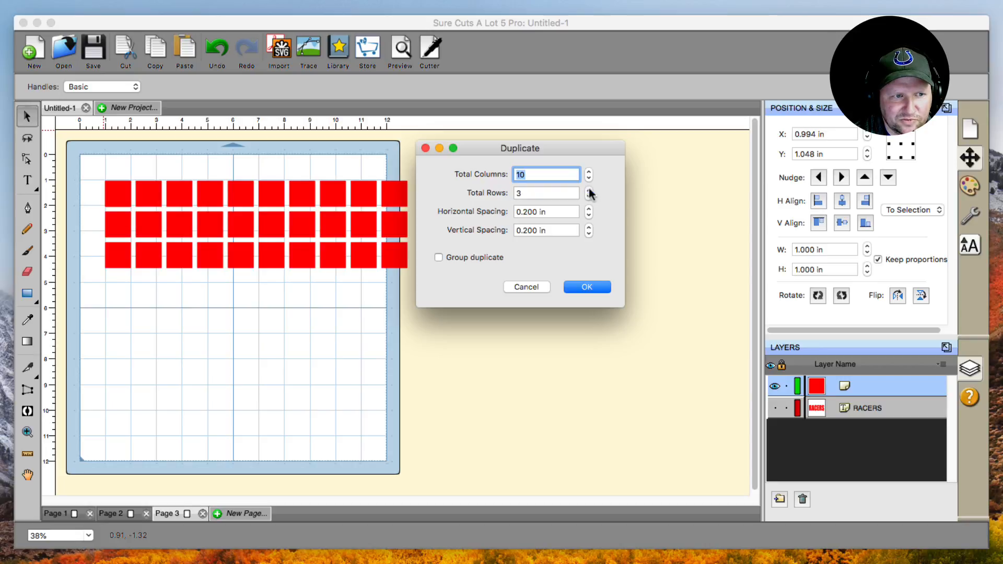
click(589, 191)
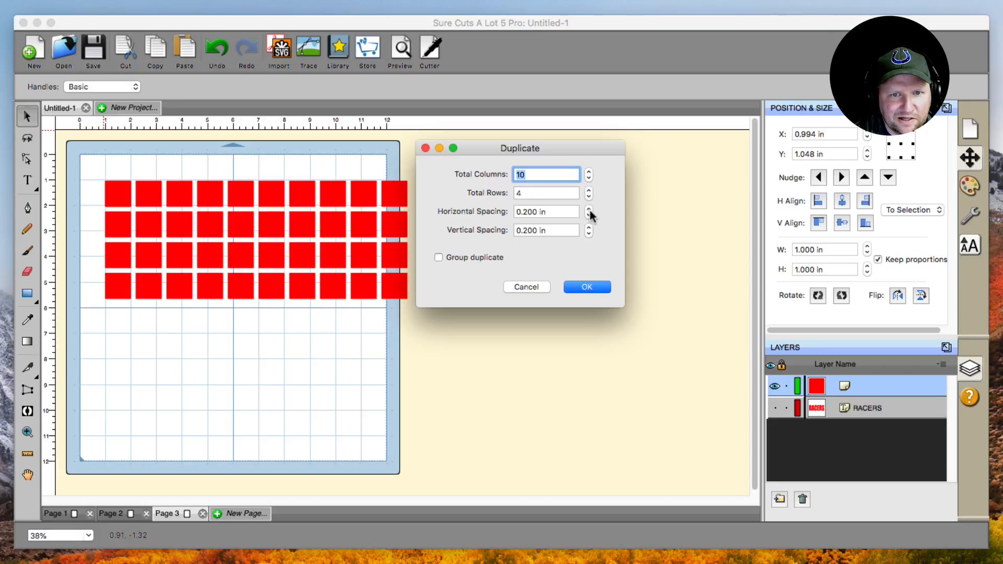
- Set the horizontal and vertical spacing of the duplicates to 1 in and create the grid of squares
click(589, 209)
click(588, 209)
click(588, 209)
click(589, 210)
click(589, 210)
click(589, 209)
click(589, 209)
click(589, 209)
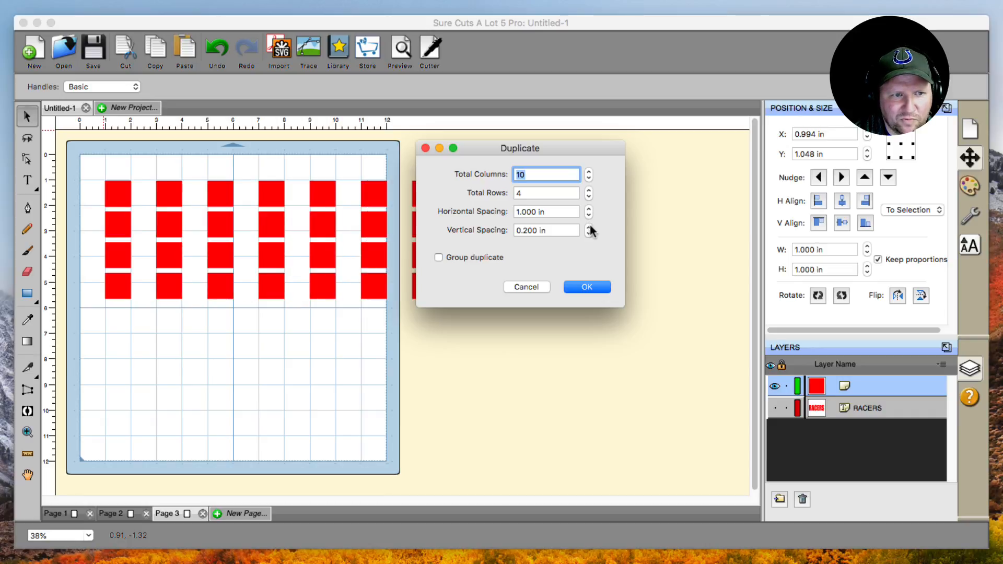
click(589, 228)
click(589, 228)
click(589, 227)
click(590, 227)
click(589, 228)
click(589, 228)
click(590, 228)
click(589, 228)
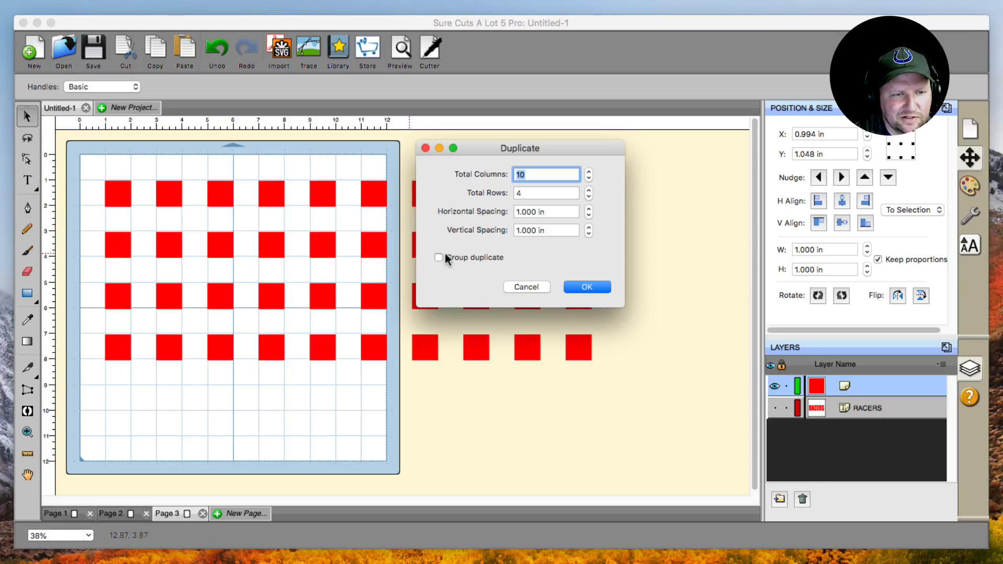
click(587, 287)
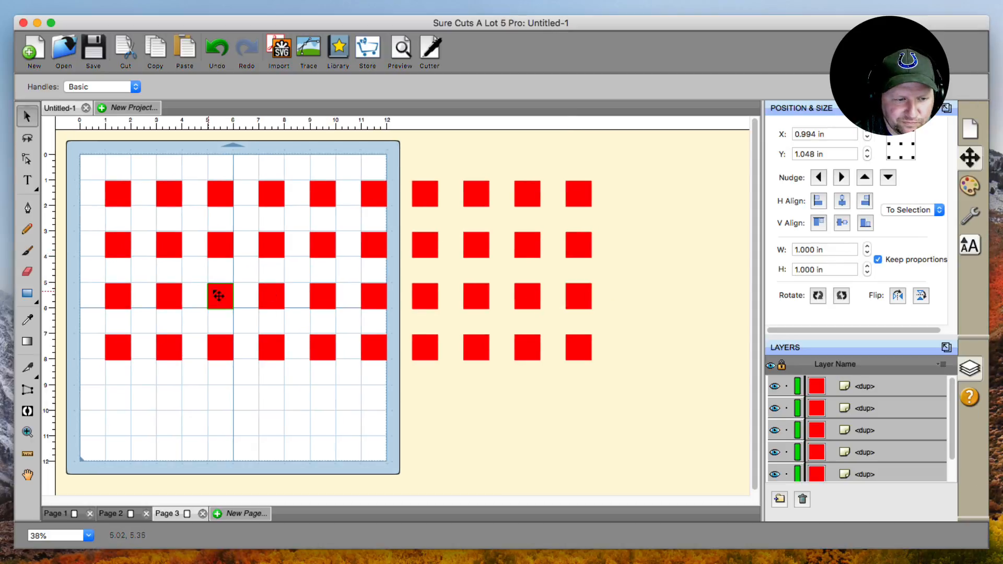
click(63, 514)
click(111, 515)
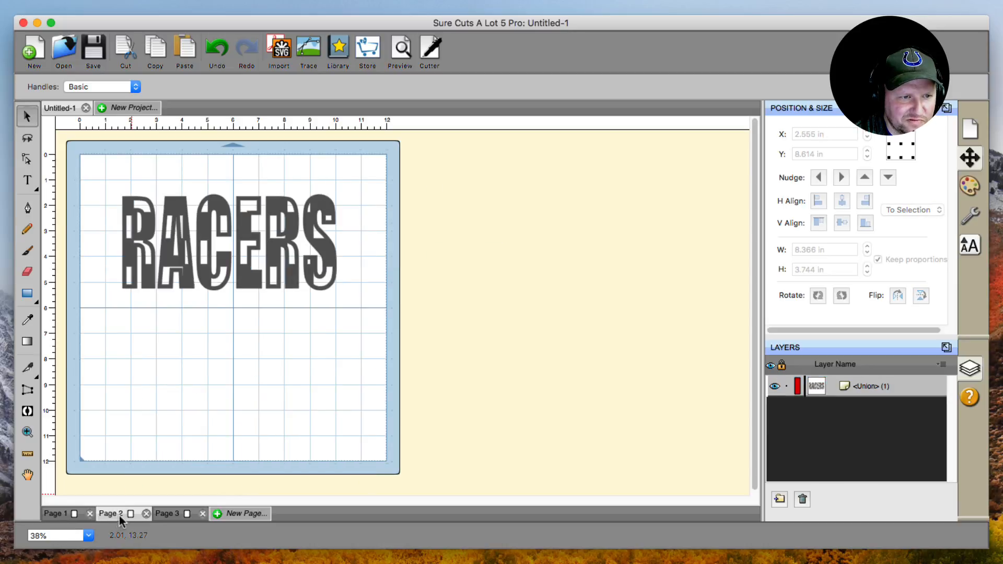
click(168, 514)
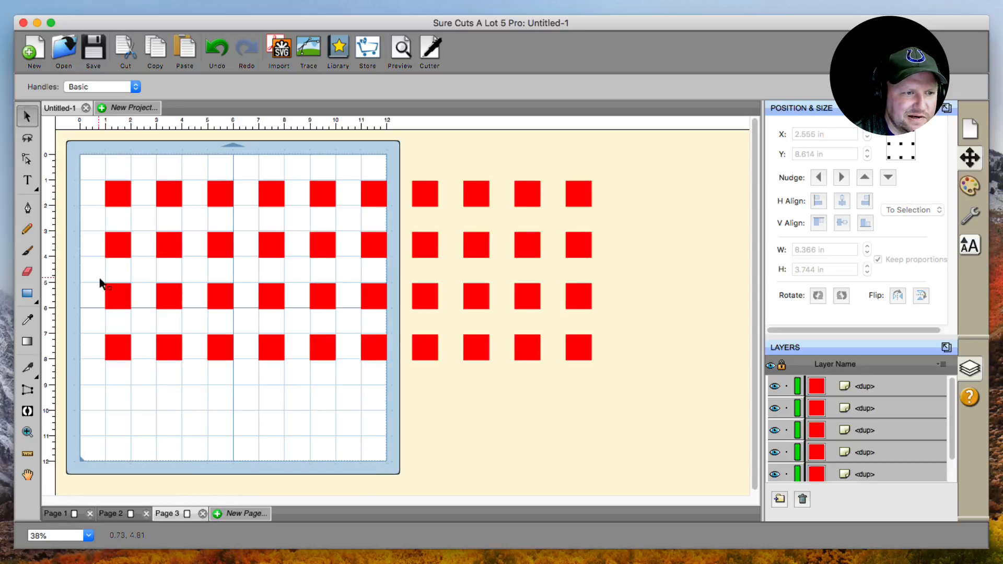
- Move the two lower rows of squares up, offset one square to the right, to form a four-row checkerboard
drag(94, 326, 610, 232)
drag(87, 269, 612, 269)
click(506, 320)
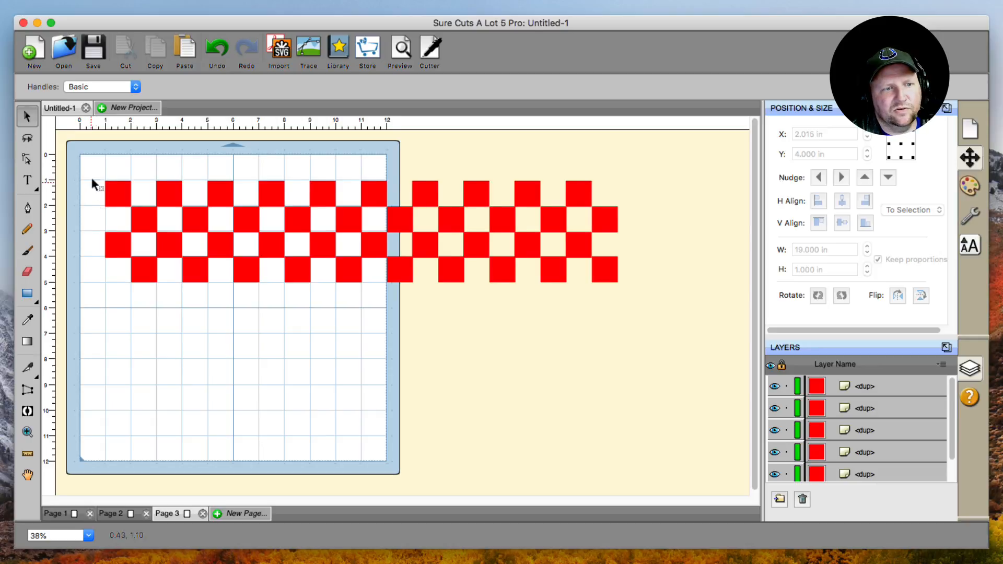
- Select all the checkerboard squares and unite them into one shape with Union
drag(84, 153, 703, 324)
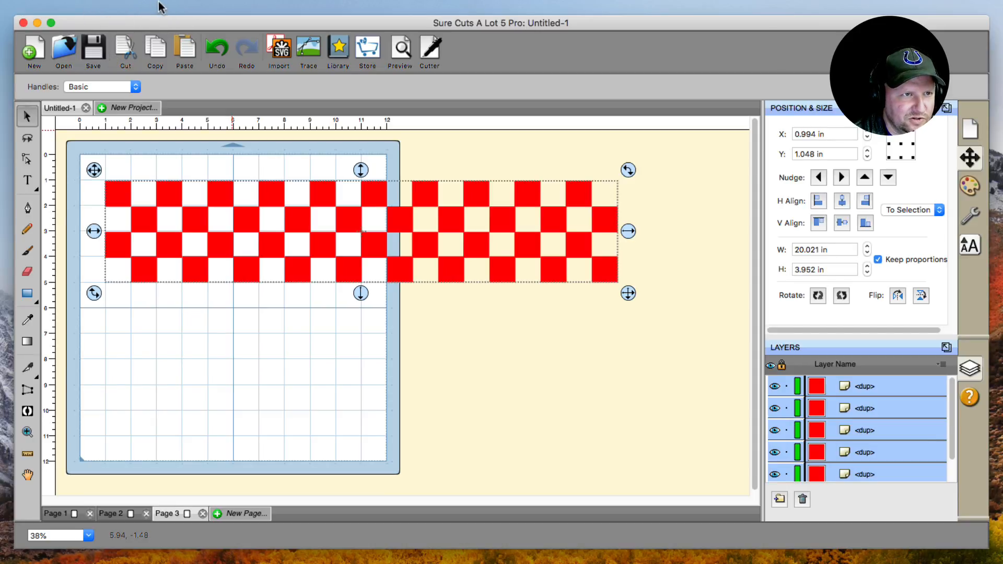
click(90, 5)
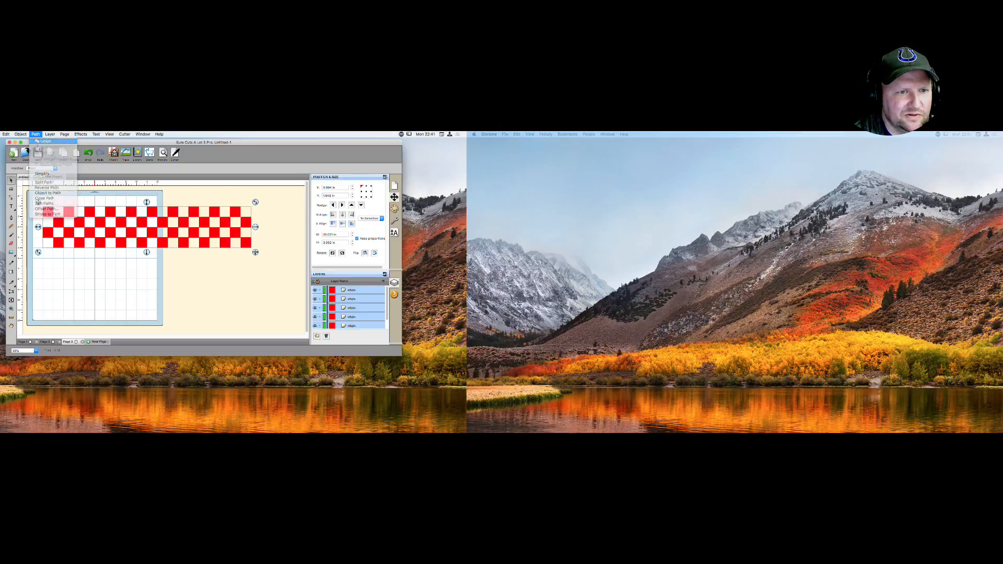
click(120, 21)
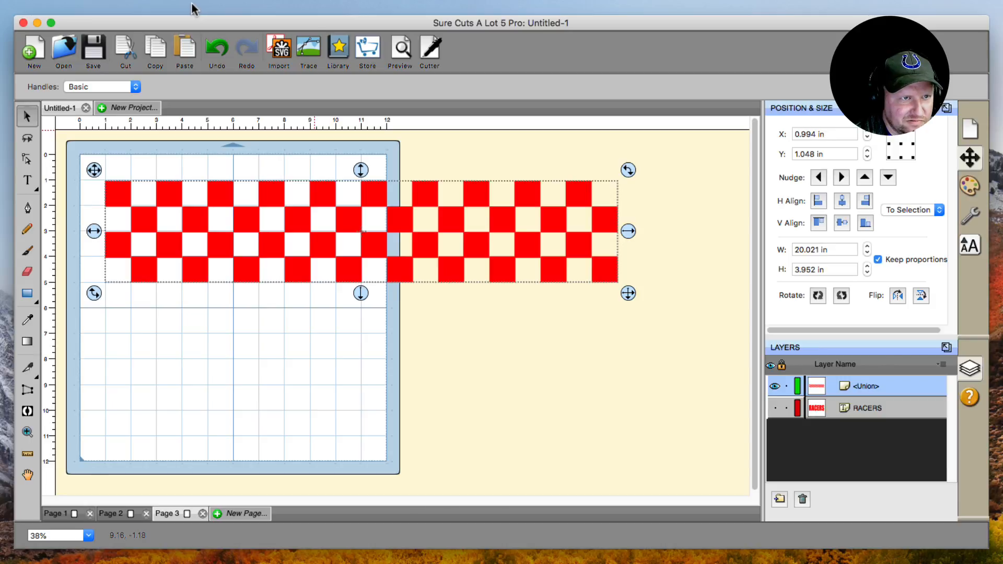
- Create a 0.050 in Shadow Layer around the united checkerboard
click(192, 8)
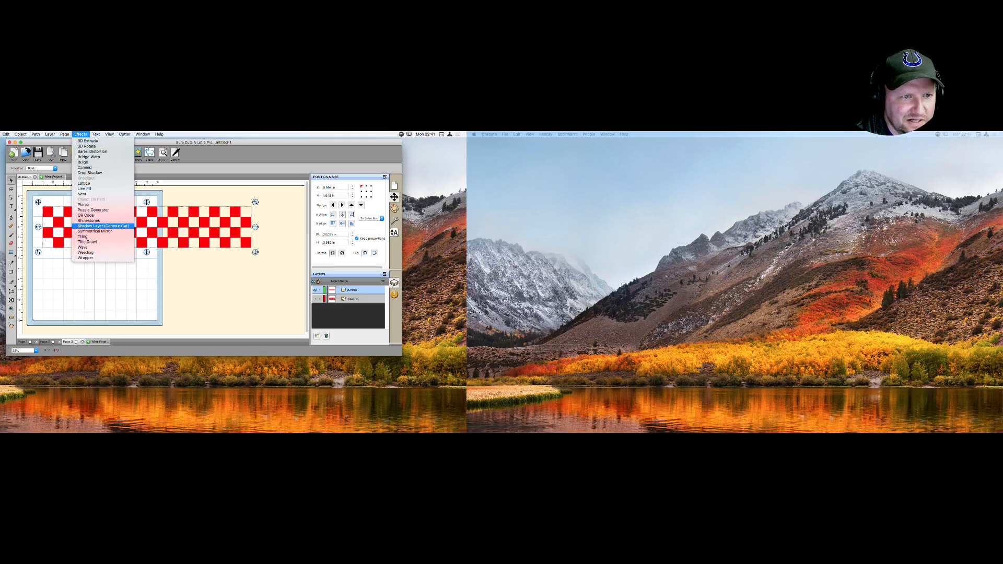
click(102, 225)
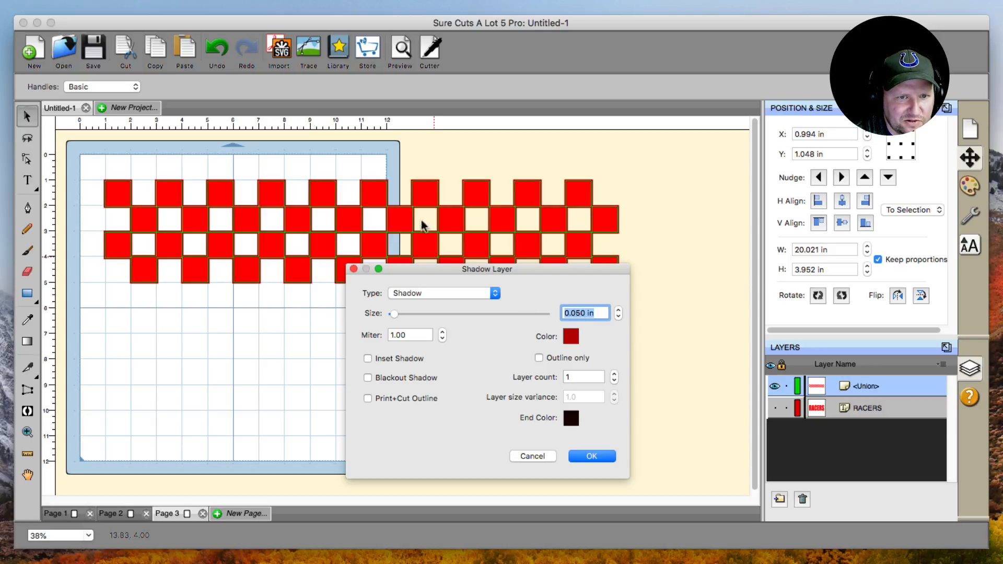
drag(566, 272, 684, 147)
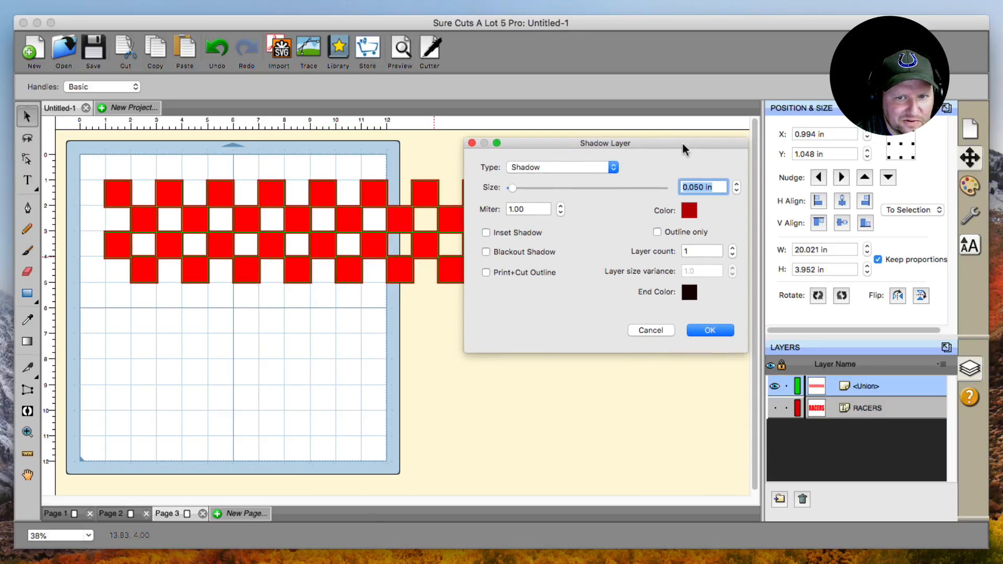
click(723, 331)
- Delete the original red checkerboard and reposition its shadow copy at about X 0.165 in, Y 1.723 in
drag(370, 224, 281, 390)
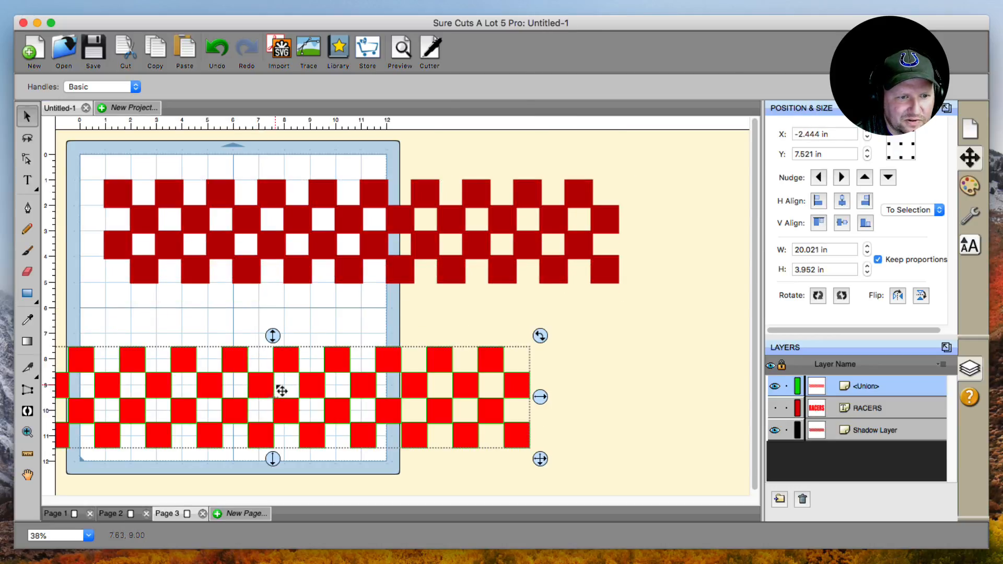
key(Delete)
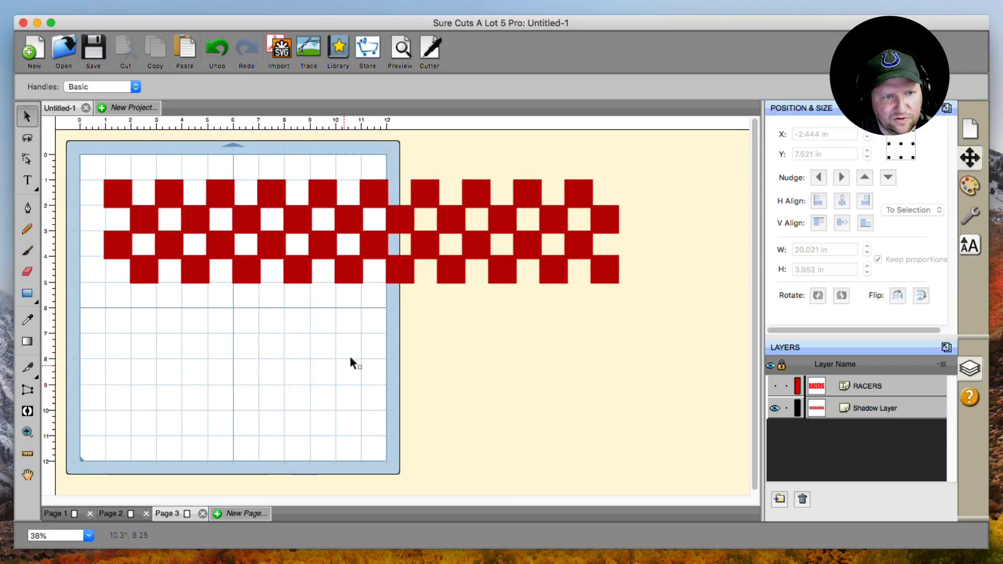
drag(327, 253, 311, 277)
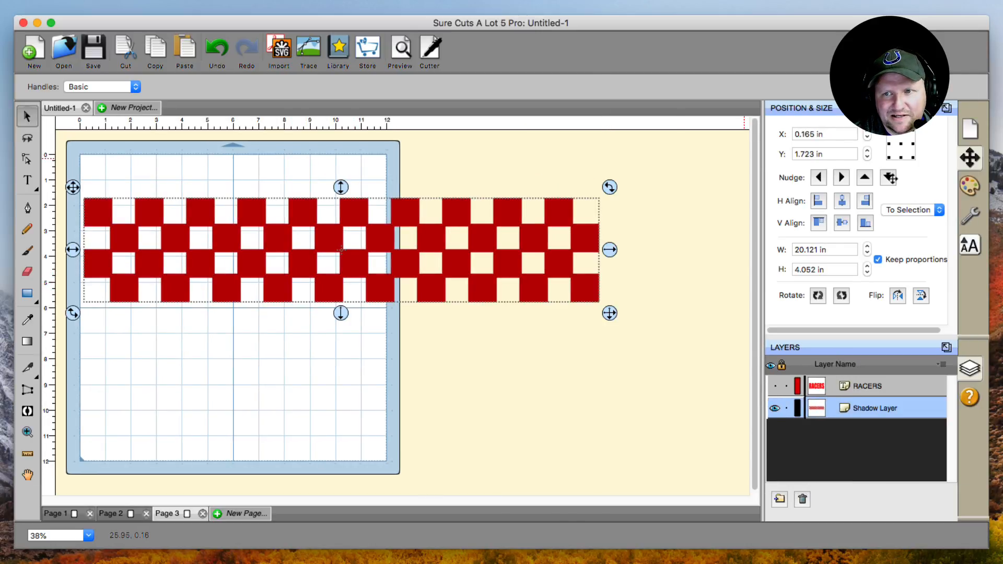
- Change the fill color of the shadow-layer checkerboard to black
click(969, 185)
click(904, 182)
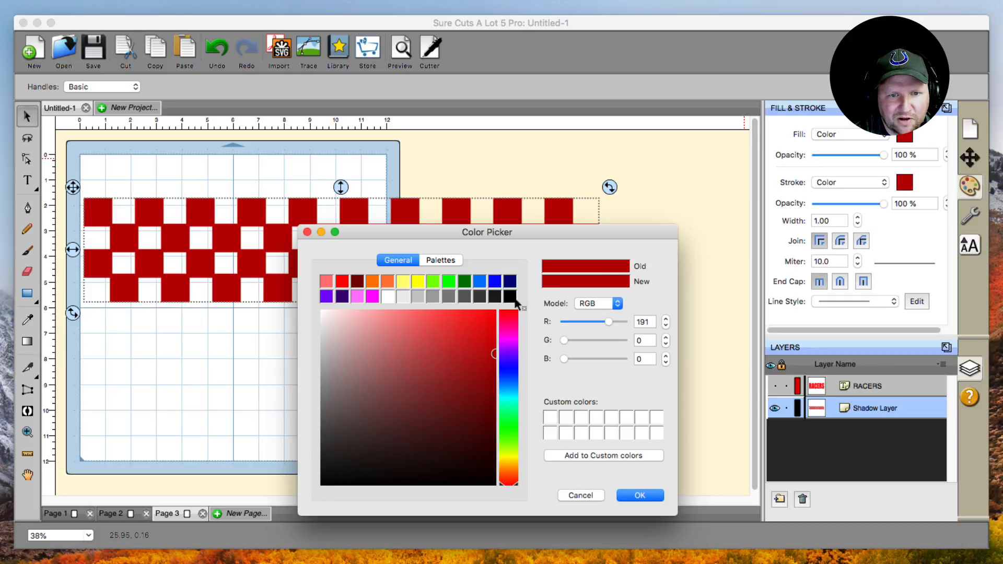
click(510, 297)
click(648, 496)
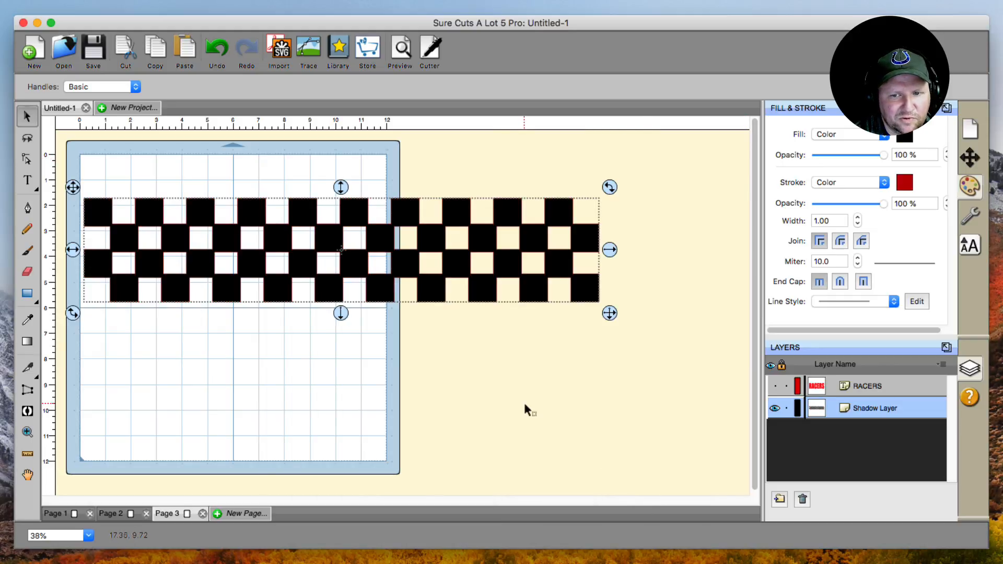
- Show the hidden RACERS text on Page 3 and position it over the checkerboard within its four rows
click(776, 386)
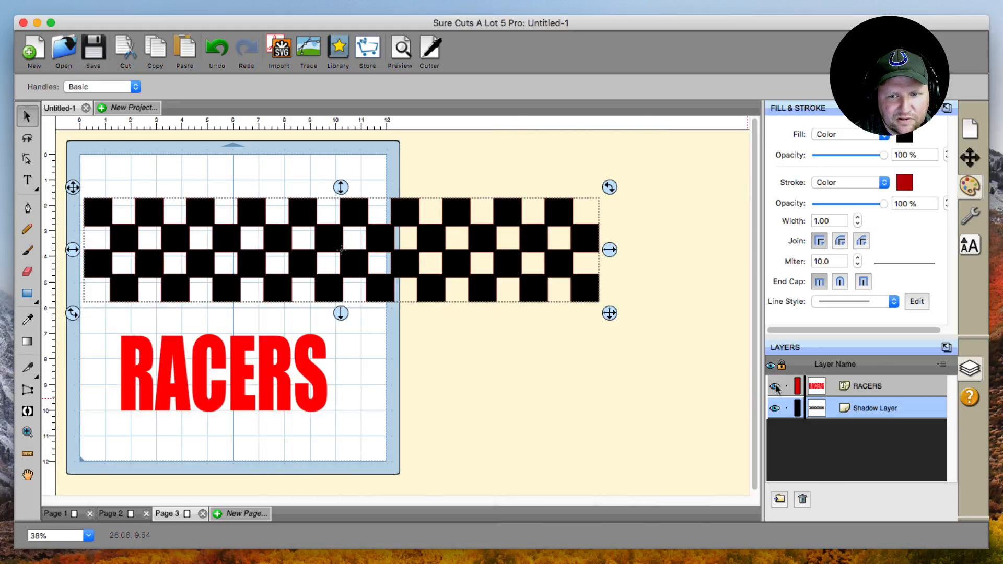
drag(276, 386, 290, 267)
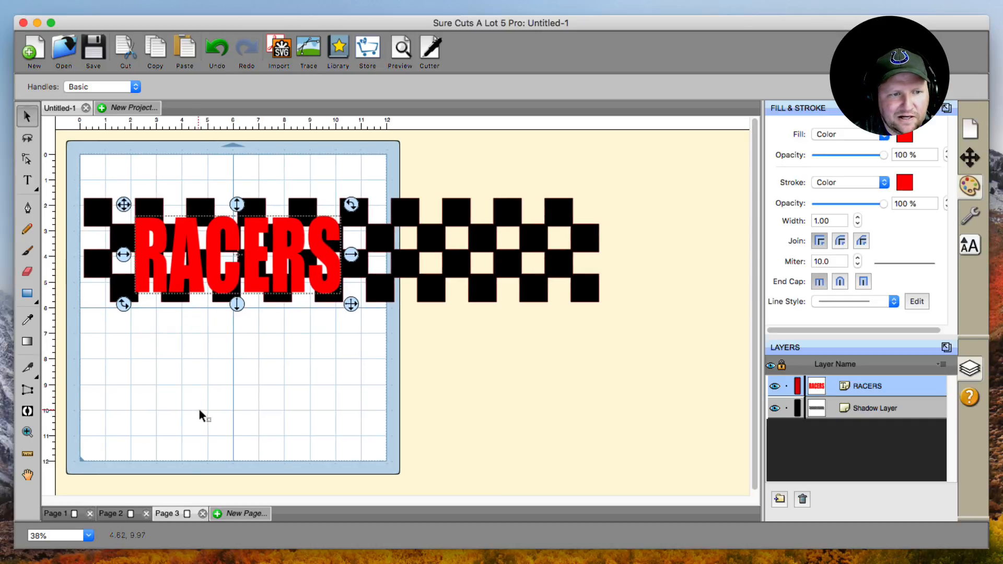
click(118, 514)
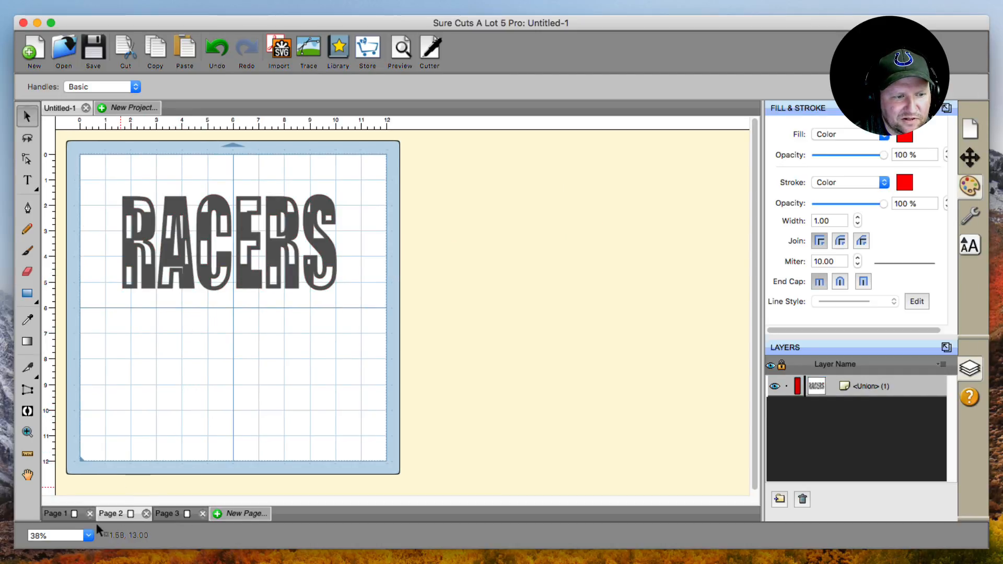
click(68, 514)
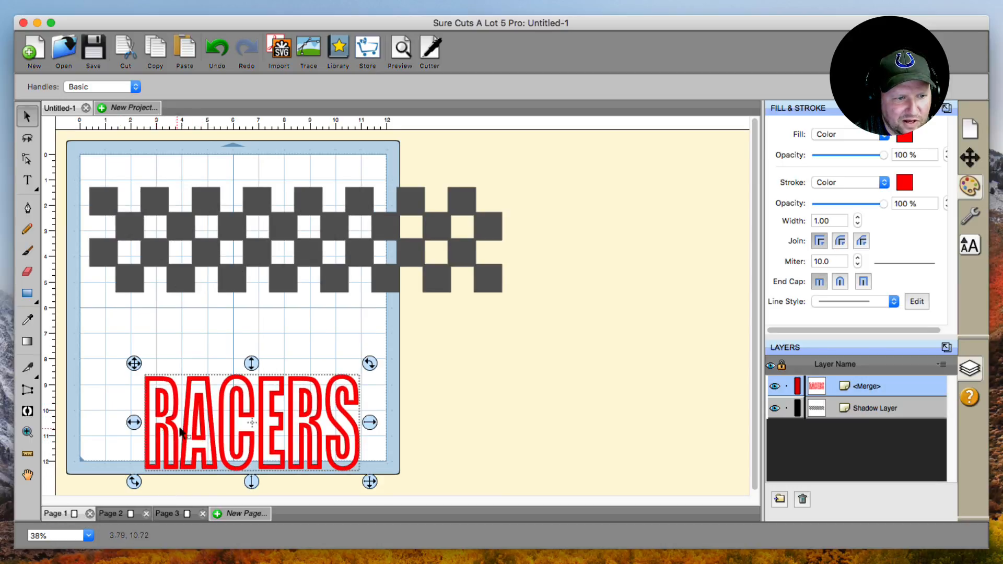
click(114, 515)
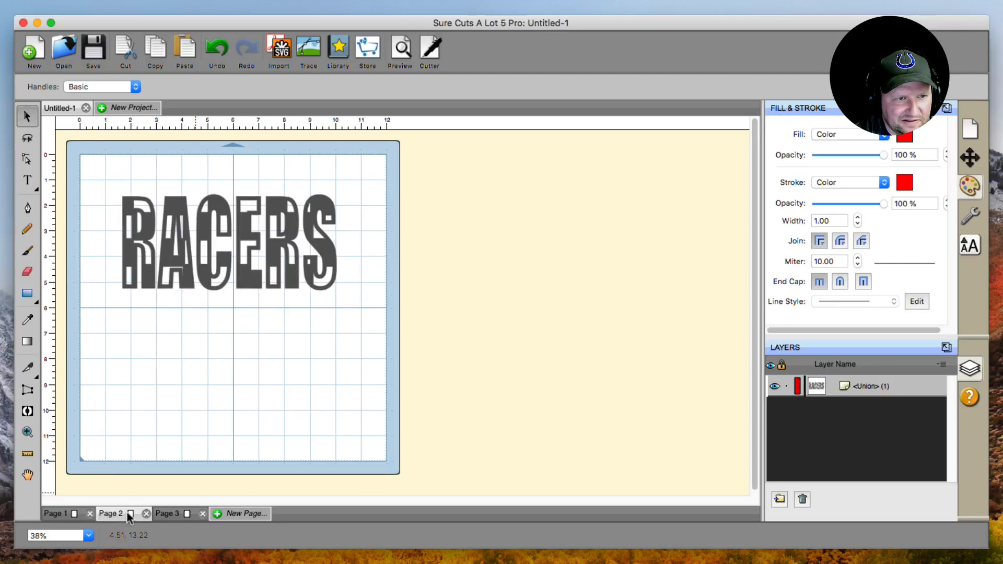
click(178, 515)
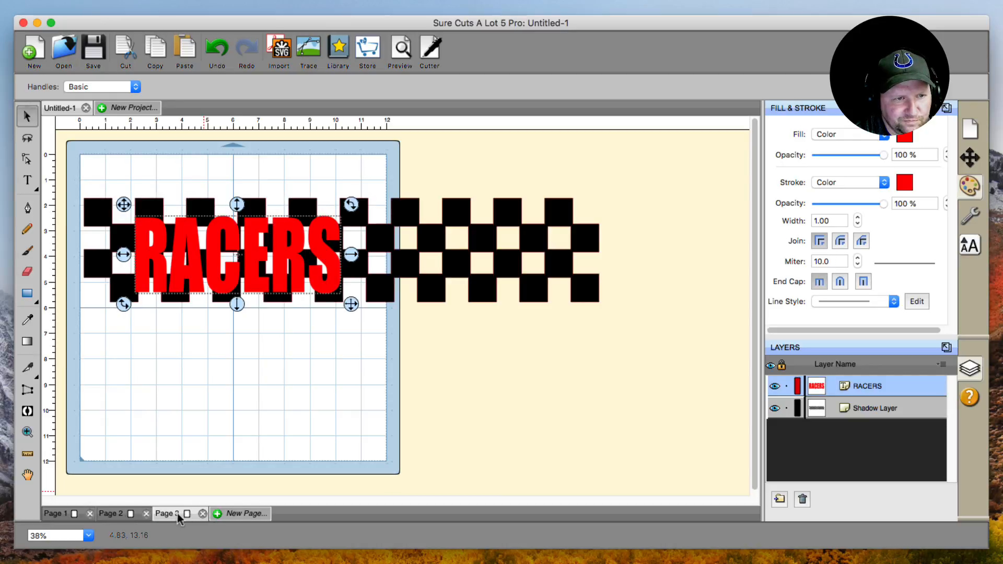
mouse_move(222, 273)
mouse_down()
mouse_move(219, 404)
mouse_move(229, 272)
mouse_up()
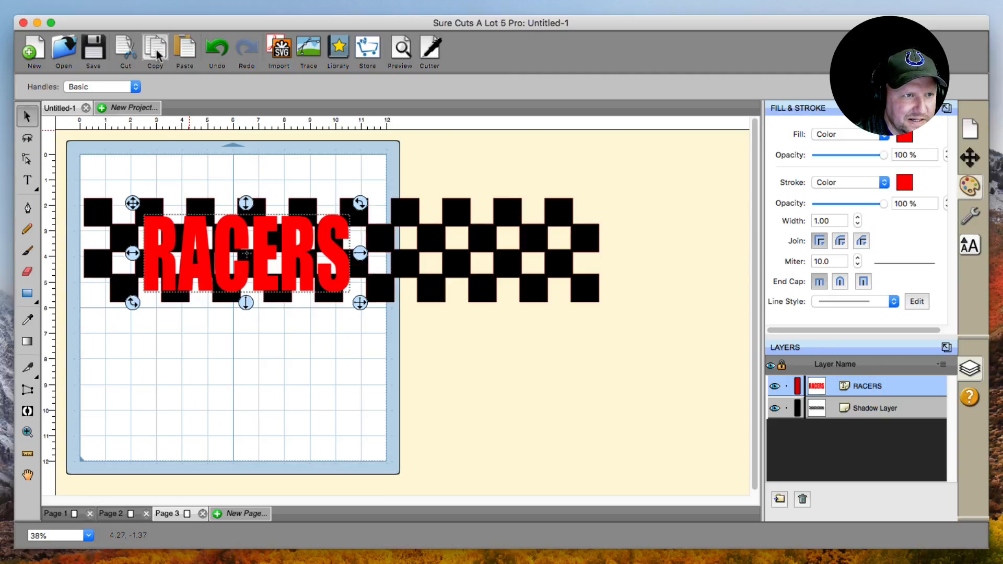
- Copy the RACERS text, select it together with the checkerboard and combine both with Intersection
click(145, 173)
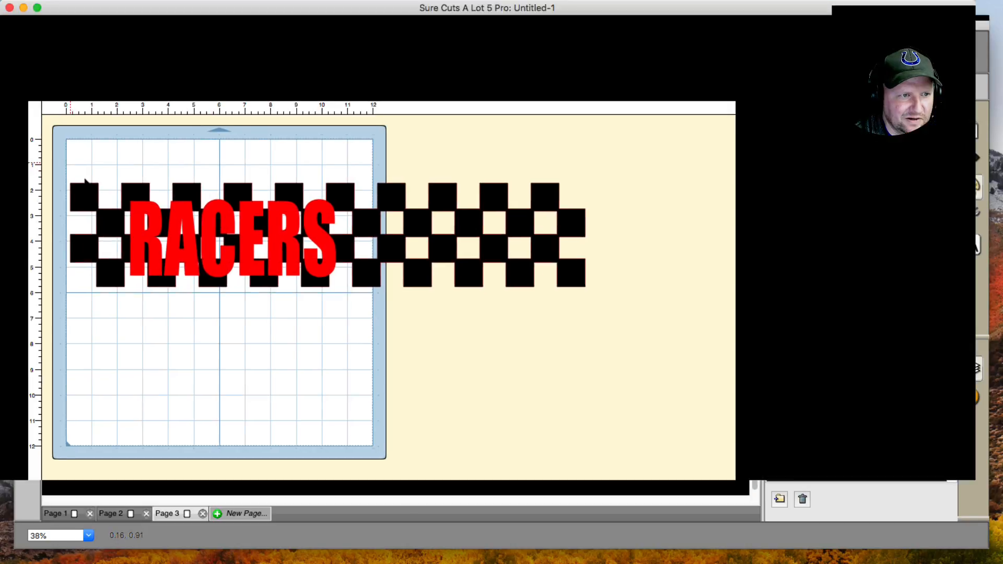
drag(75, 174, 667, 352)
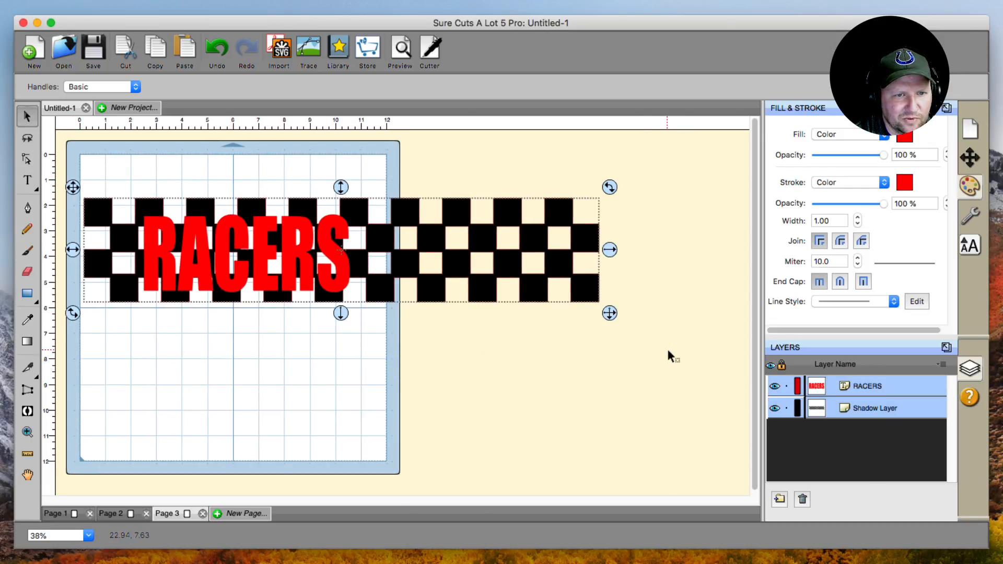
click(92, 1)
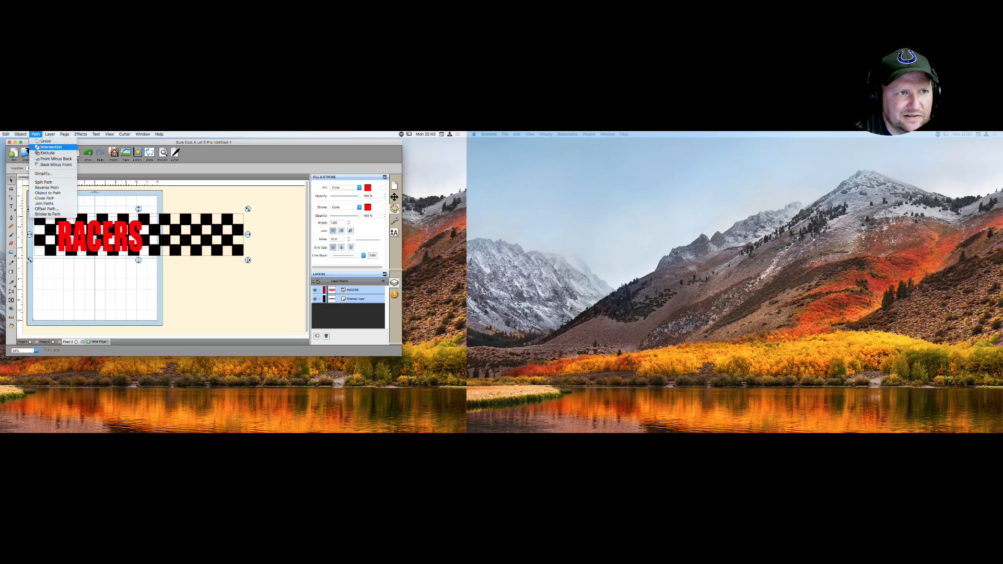
click(107, 33)
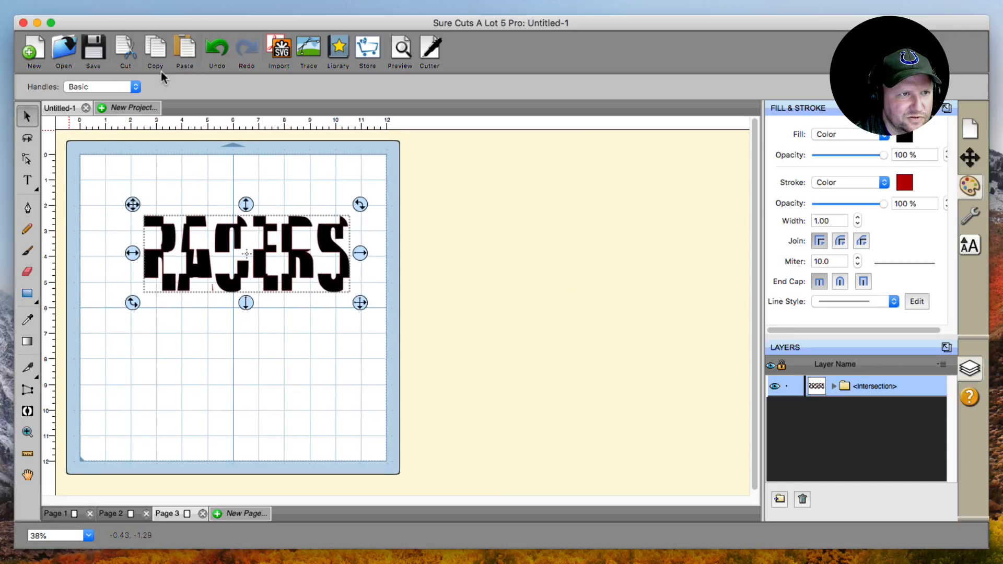
- Paste the copied RACERS text in place over the intersected checkered letters on Page 3
click(17, 2)
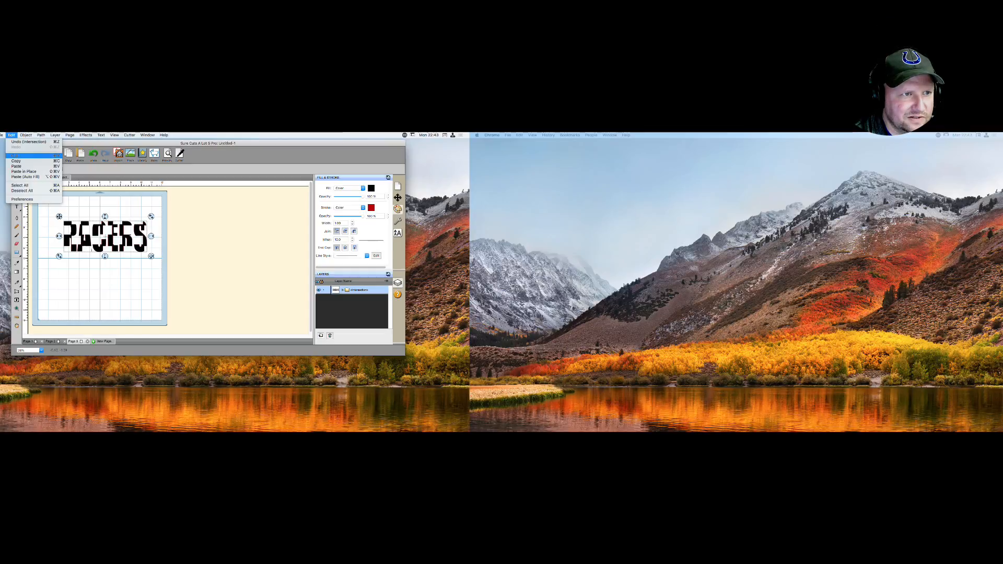
click(24, 171)
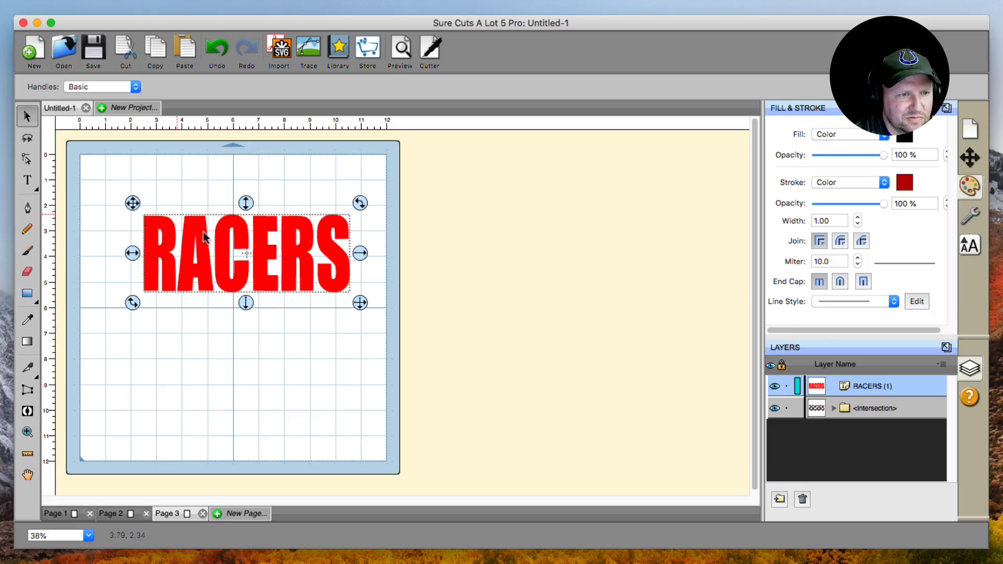
click(58, 516)
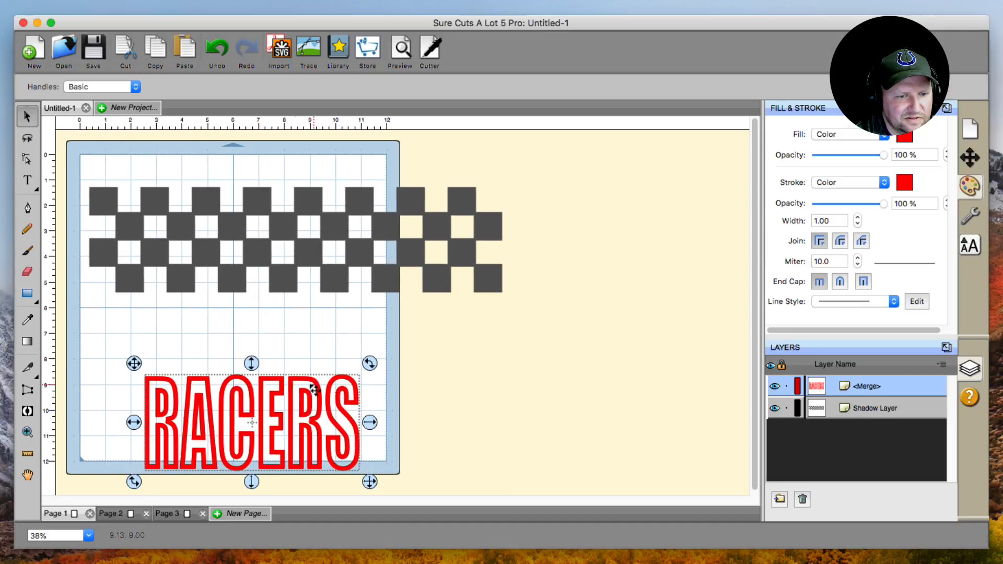
click(178, 517)
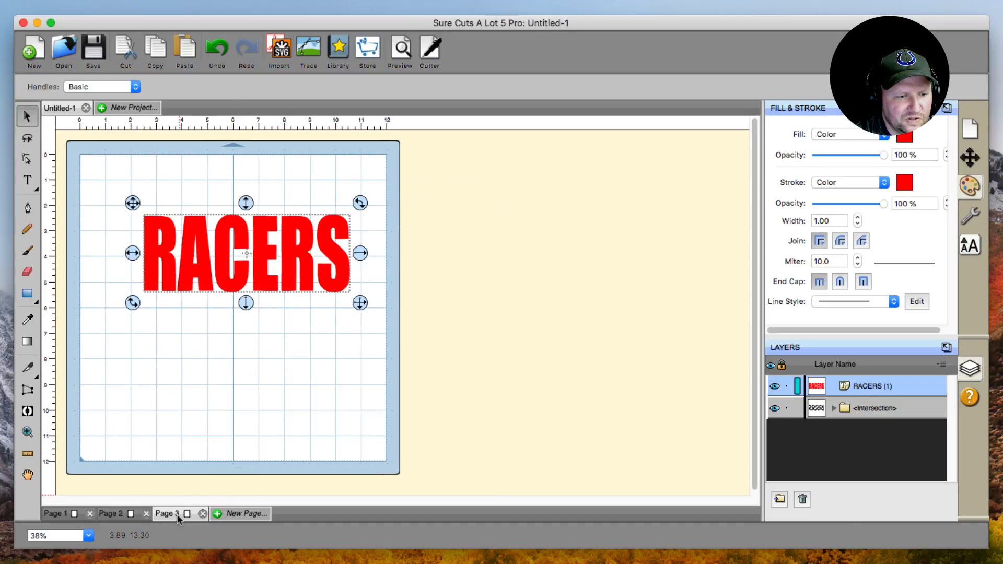
- Create an inset Shadow Layer of 0.150 in inside the pasted RACERS text
click(204, 4)
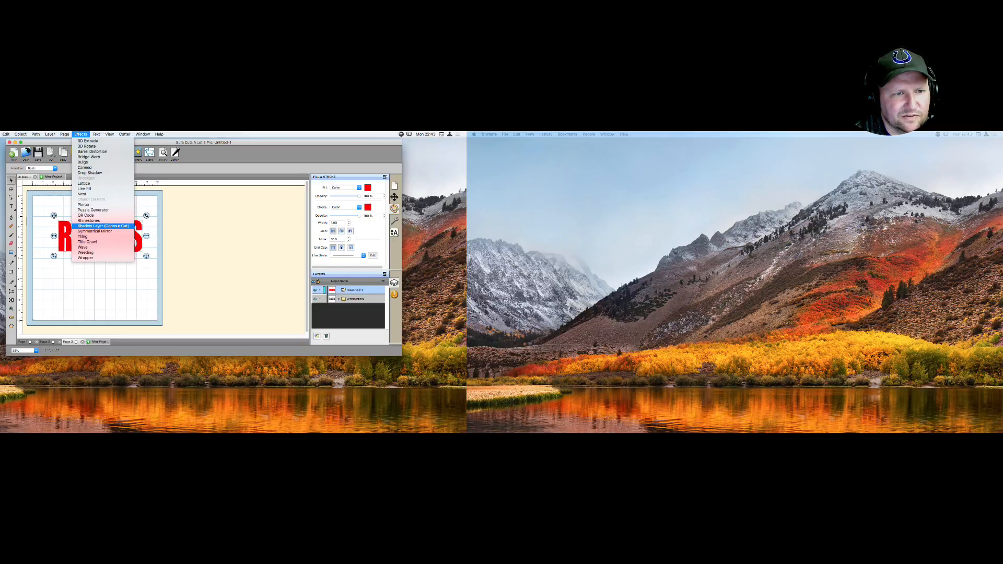
click(105, 225)
drag(189, 265, 203, 194)
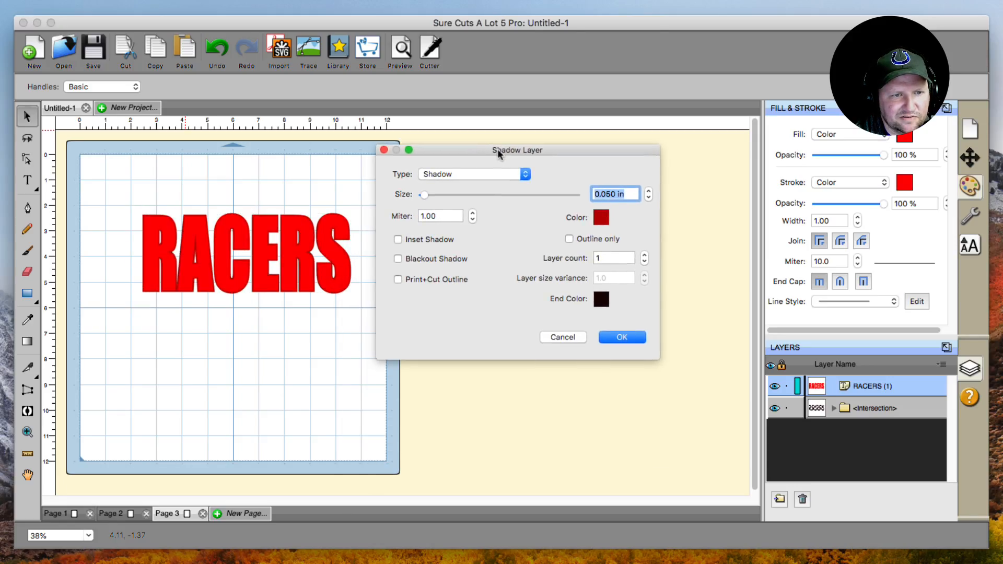
drag(498, 152, 498, 146)
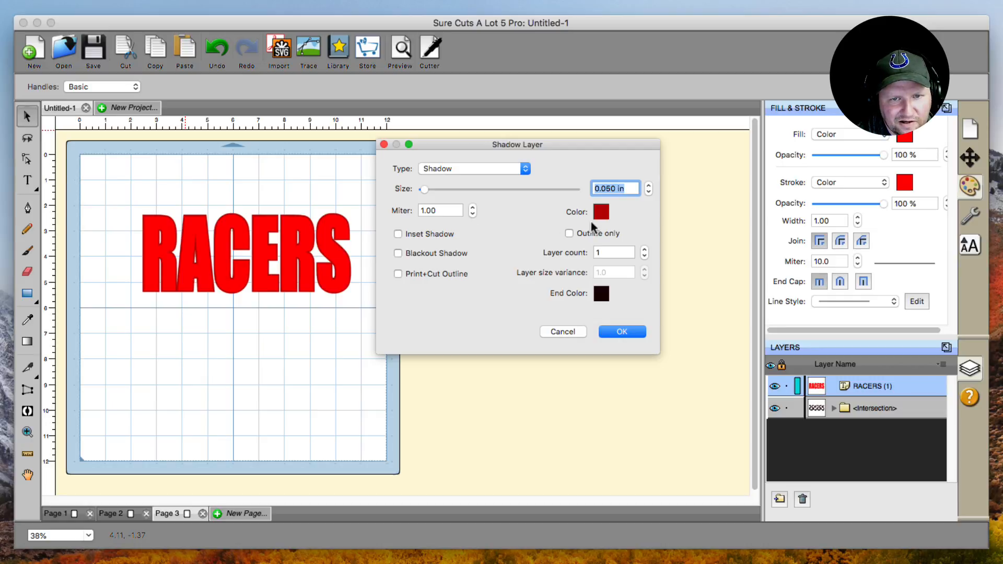
click(407, 234)
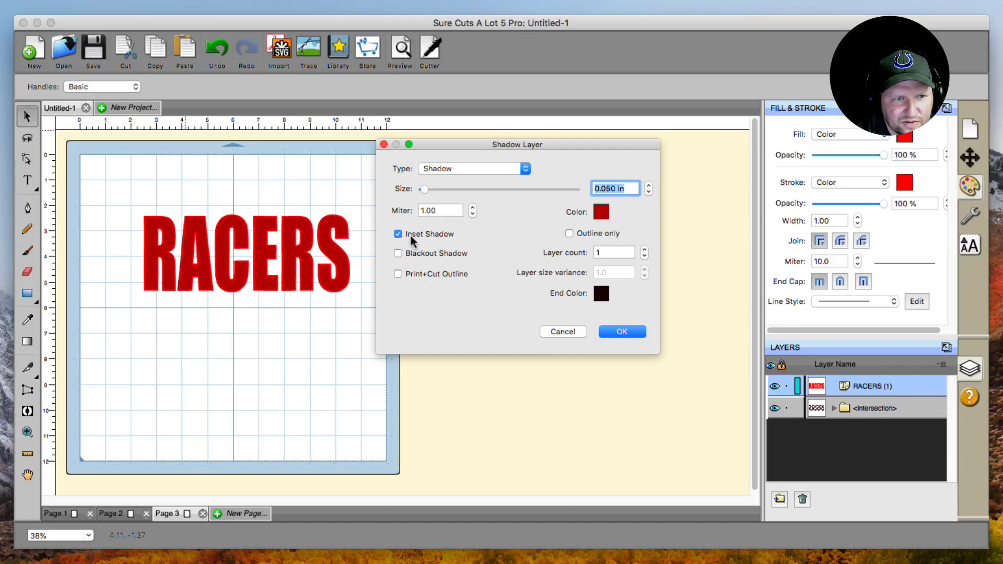
click(648, 185)
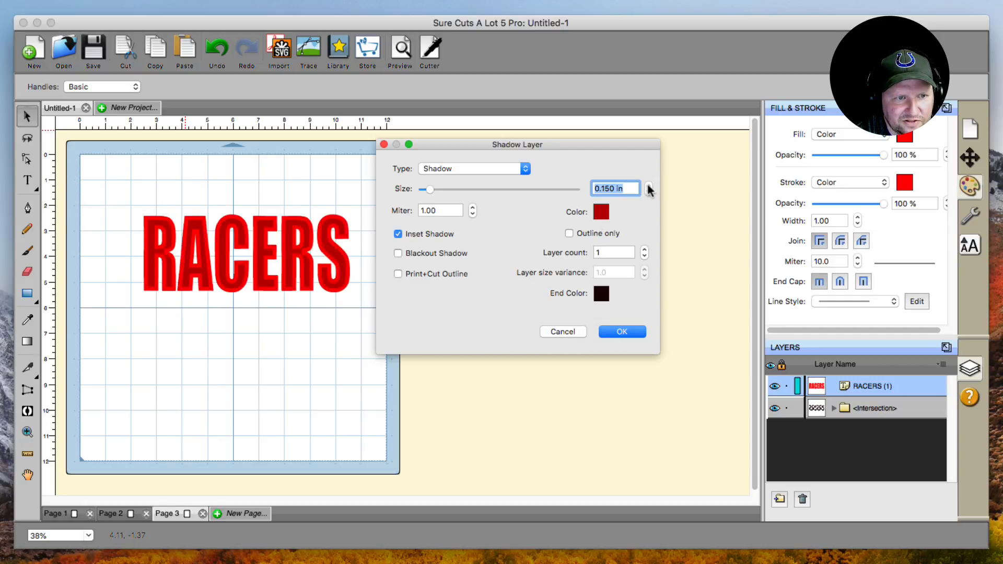
click(622, 333)
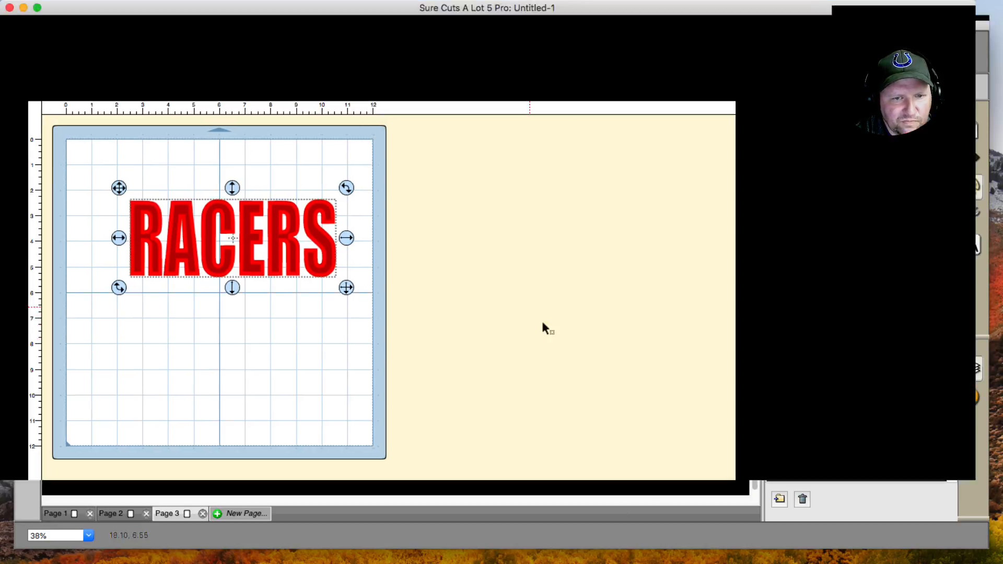
- Select the inset shadow together with the pasted RACERS text and merge them into an outline
click(543, 323)
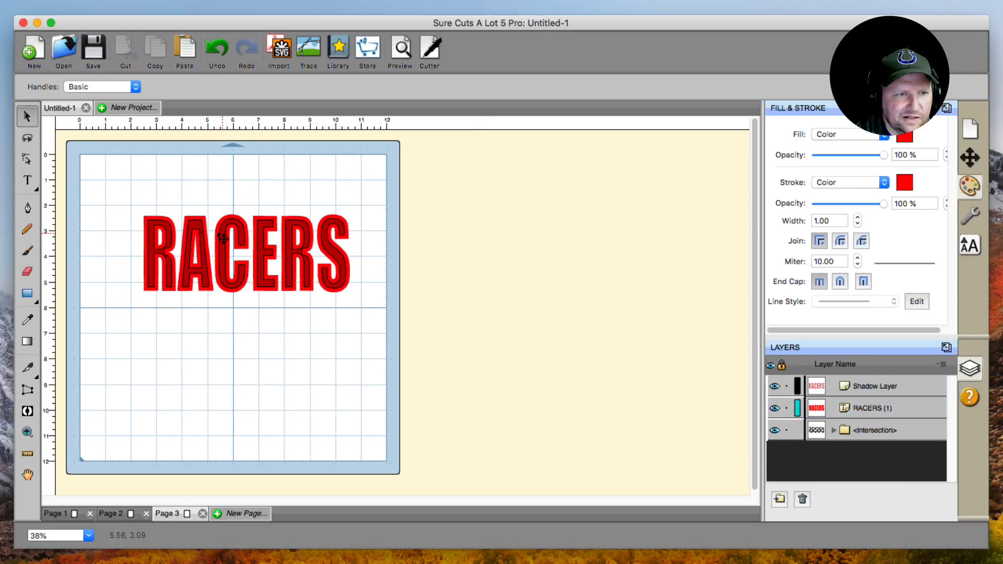
drag(109, 187, 455, 346)
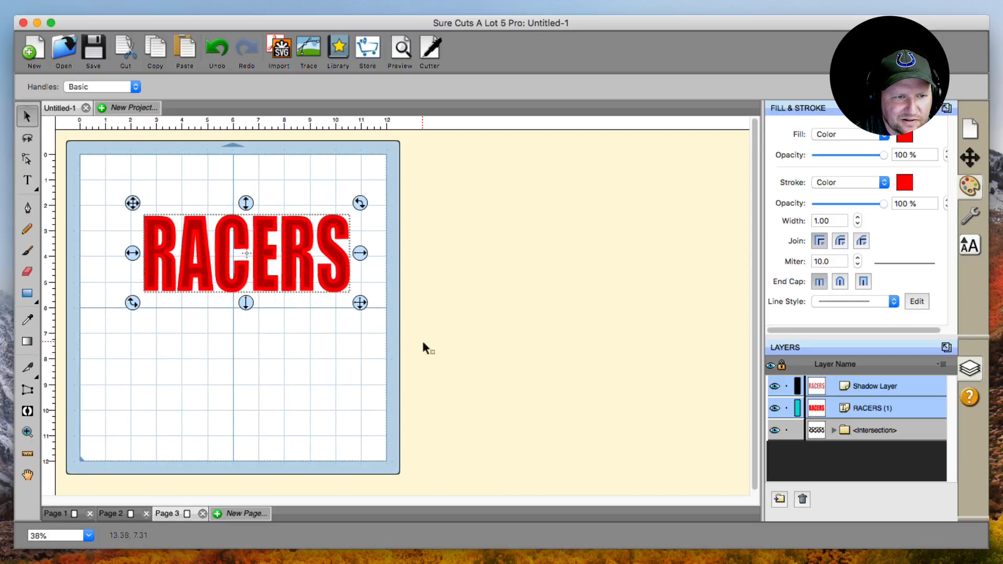
click(20, 134)
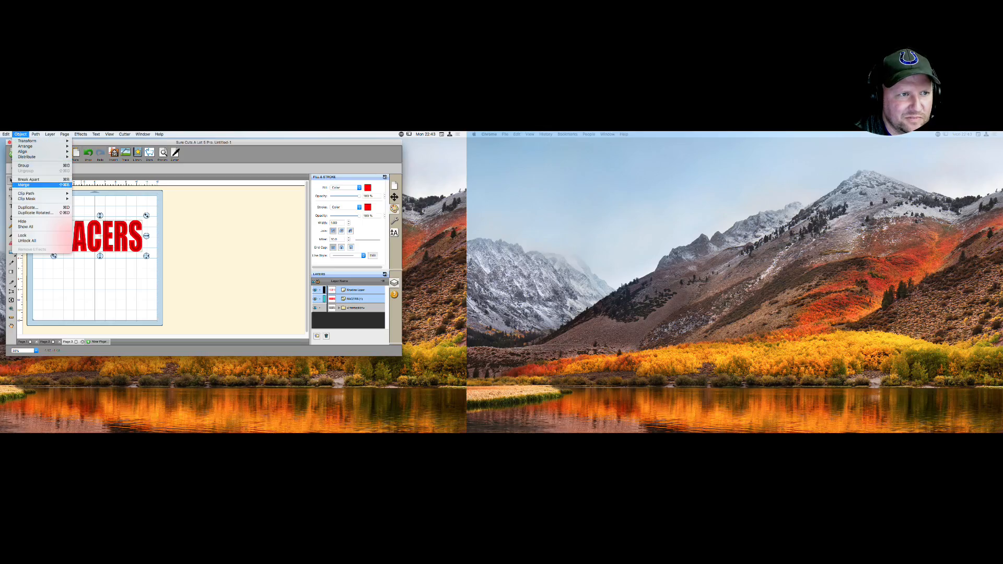
click(46, 185)
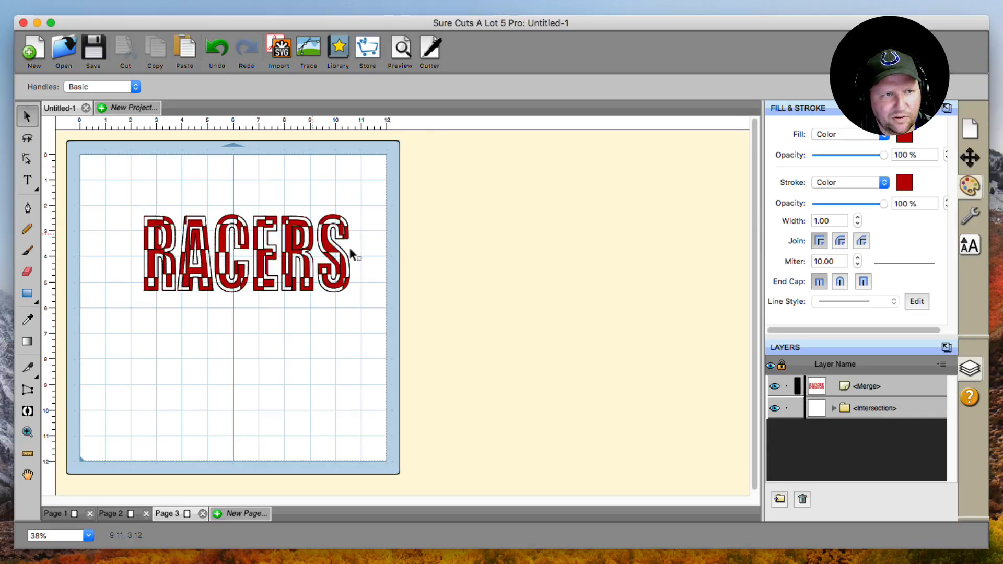
- Undo the merge, the inset shadow and the pasted RACERS text
click(220, 50)
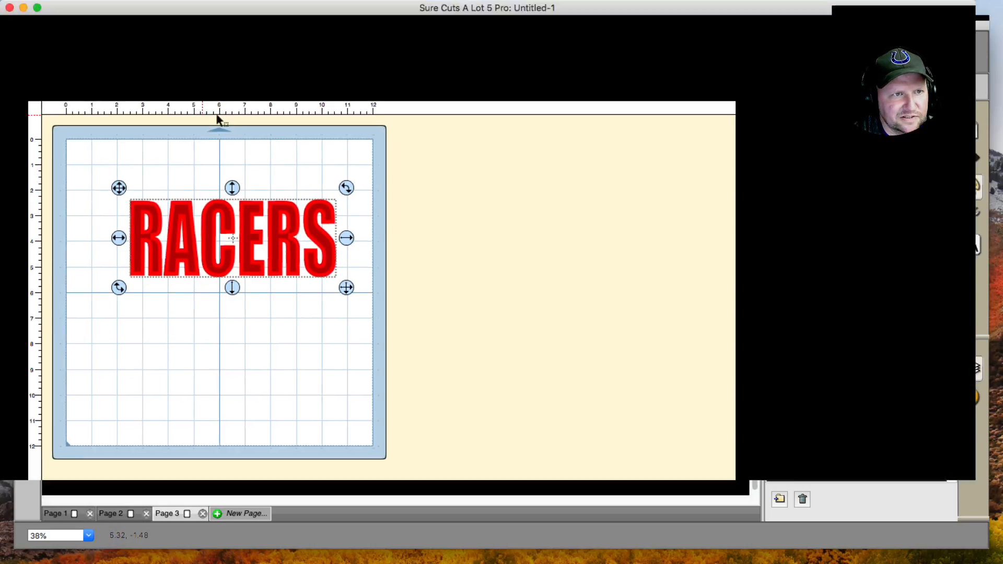
click(215, 52)
click(216, 52)
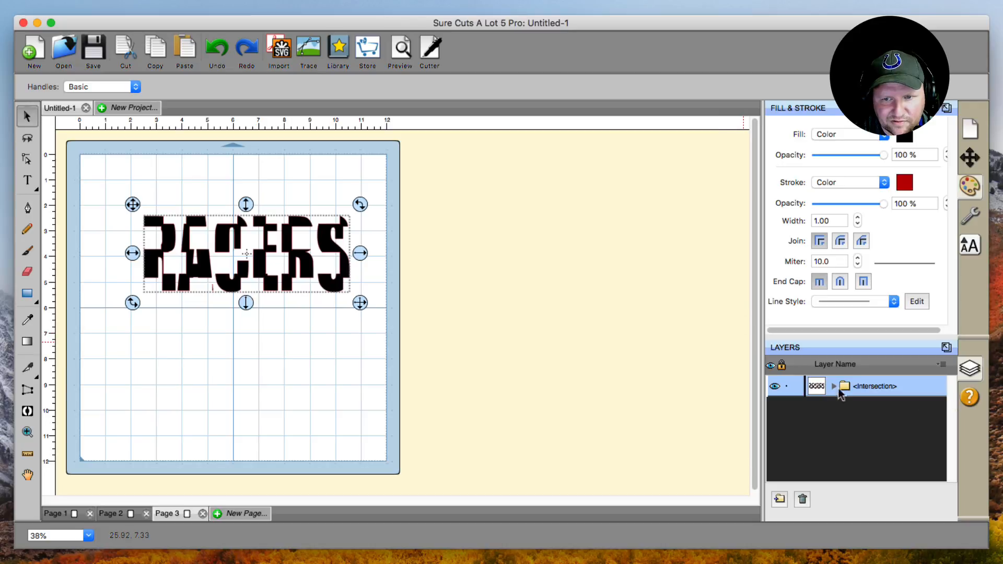
- Paste the copied RACERS text in place on Page 3 and hide the checkered intersection layer beneath it
click(15, 3)
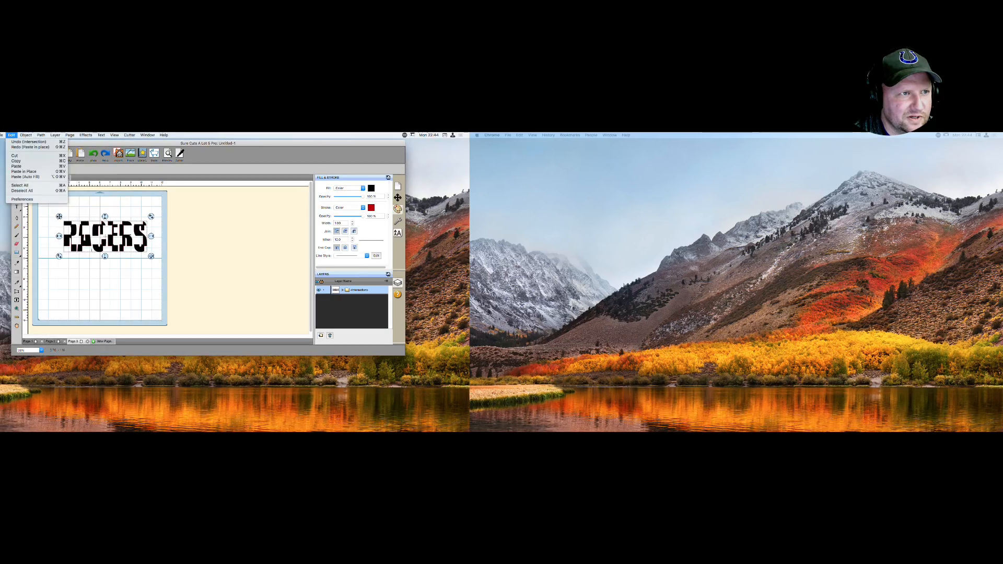
click(23, 171)
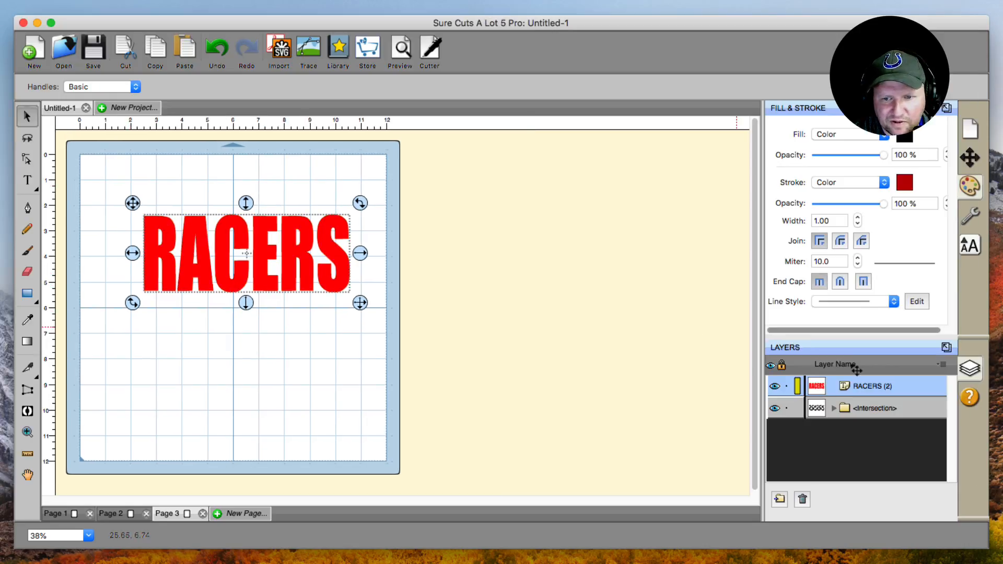
click(774, 408)
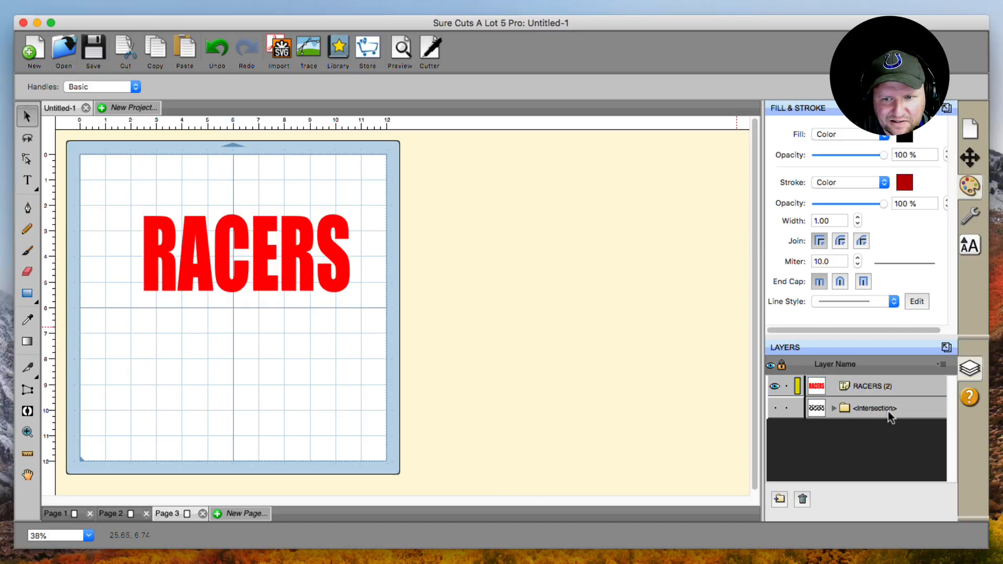
click(875, 409)
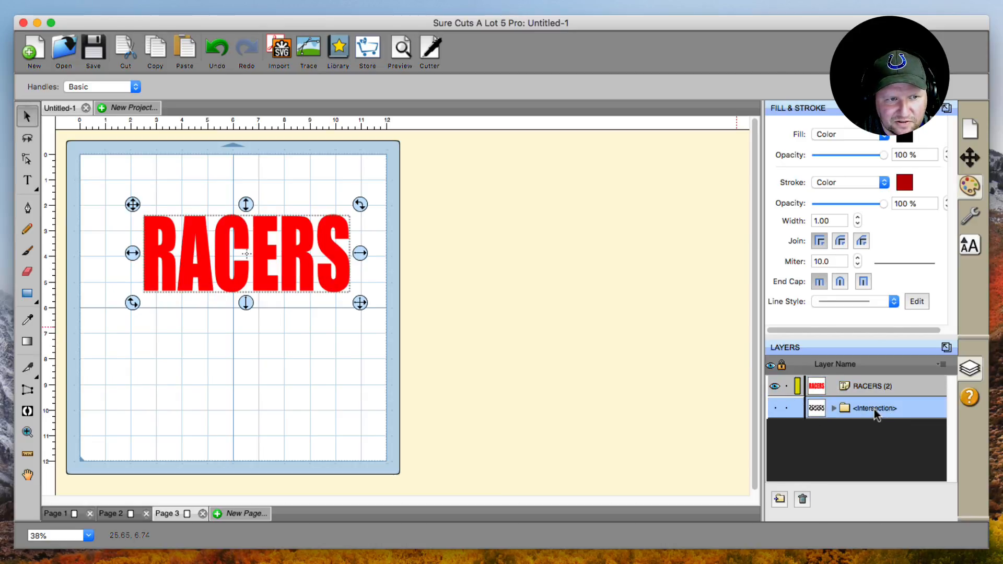
click(200, 3)
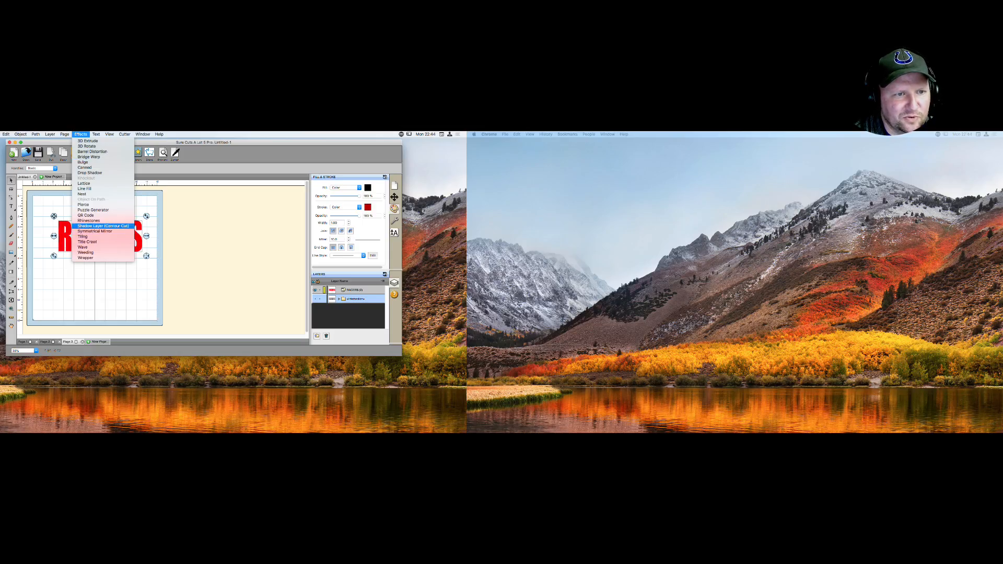
click(103, 226)
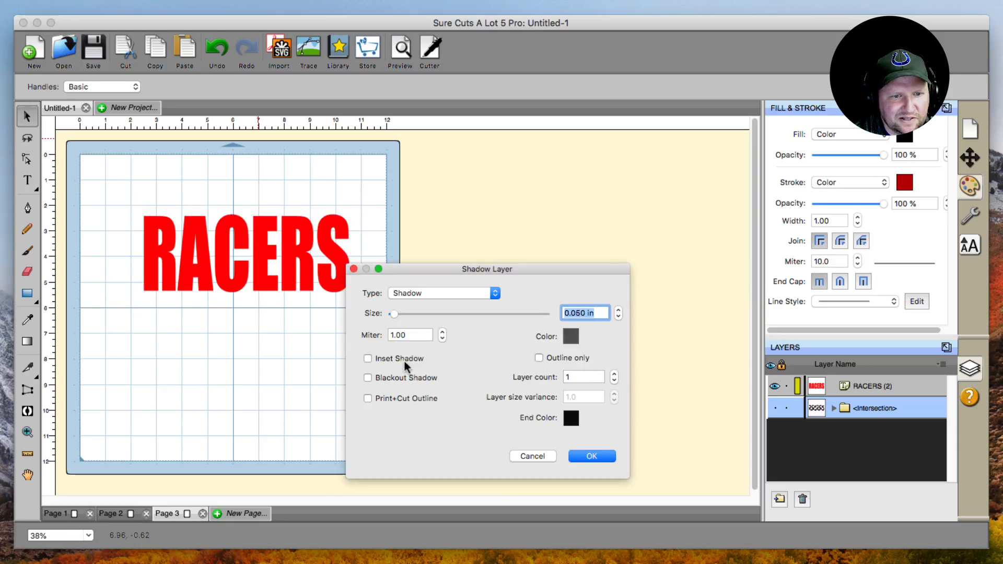
click(618, 311)
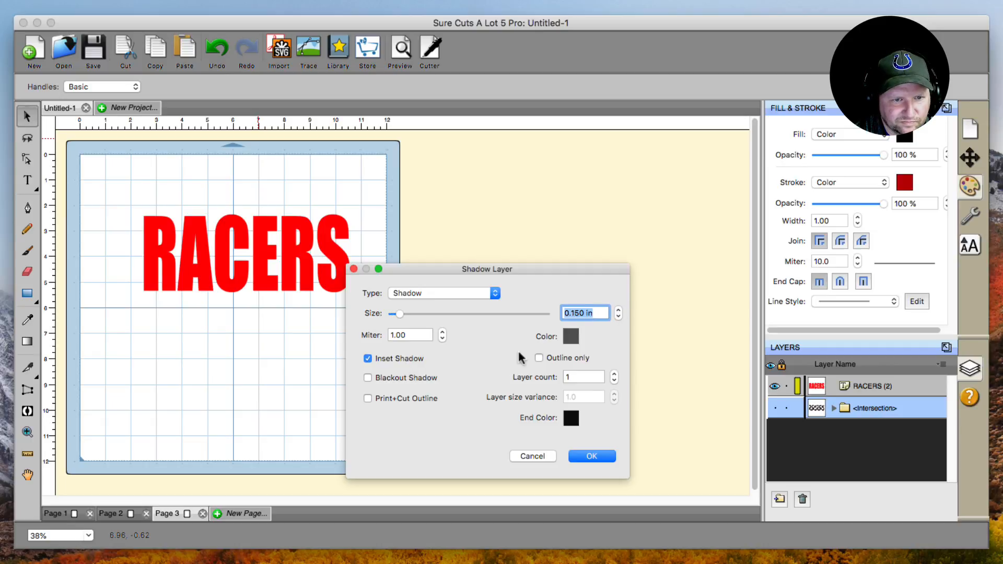
drag(563, 269, 594, 146)
click(566, 334)
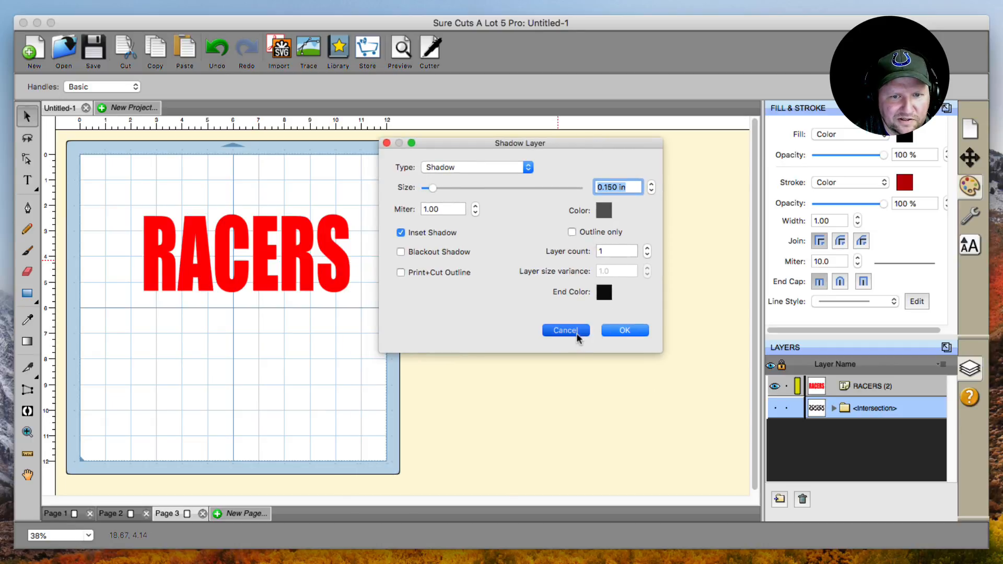
- Create an inset Shadow Layer of 0.150 in inside the red RACERS text while the checkered layer is hidden
click(301, 239)
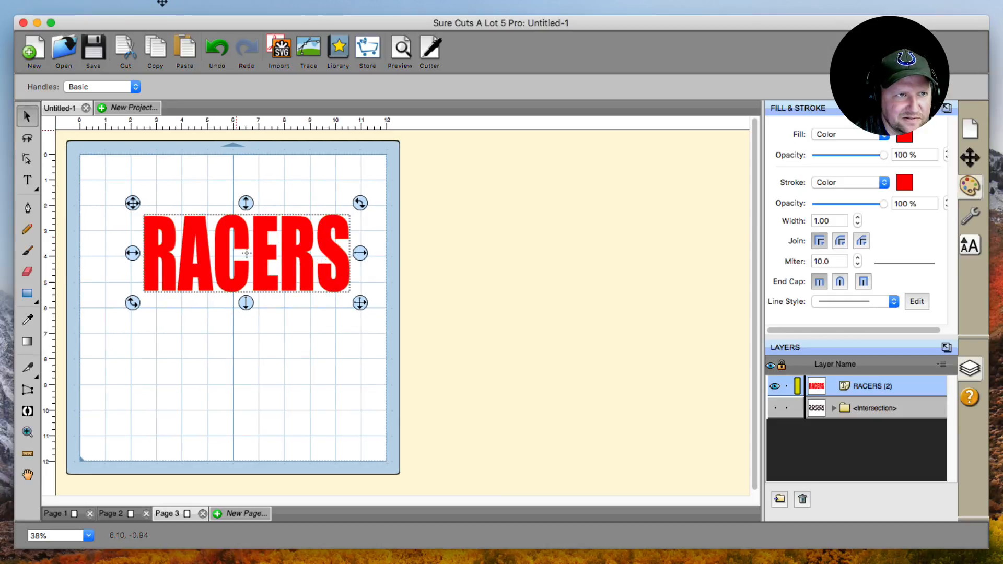
click(50, 134)
mouse_move(81, 134)
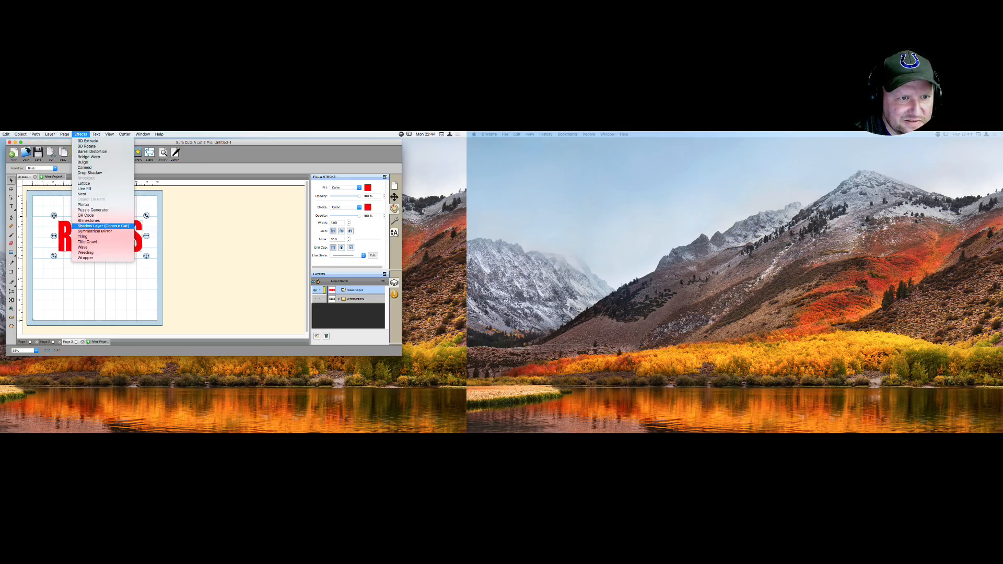
click(103, 226)
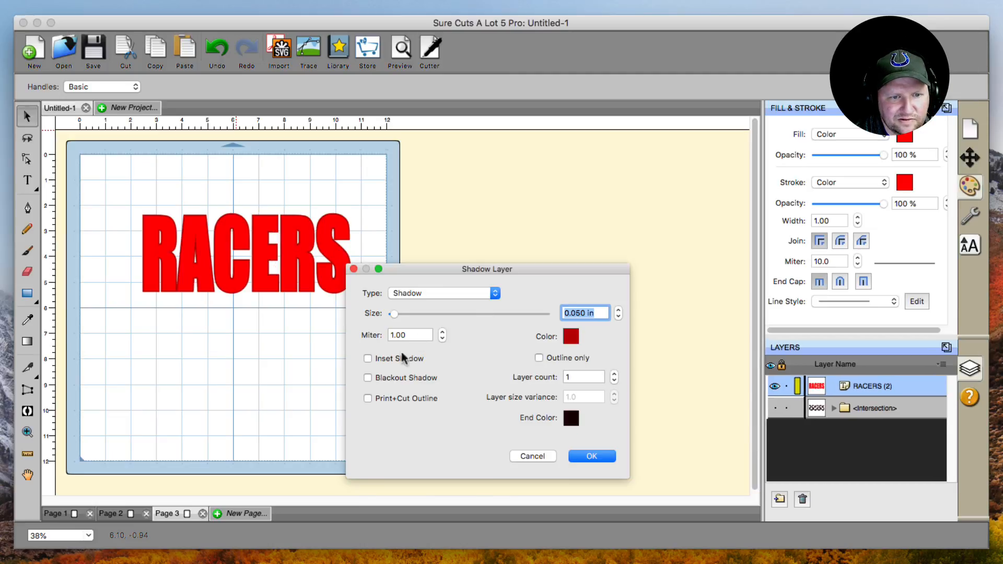
click(376, 361)
click(618, 309)
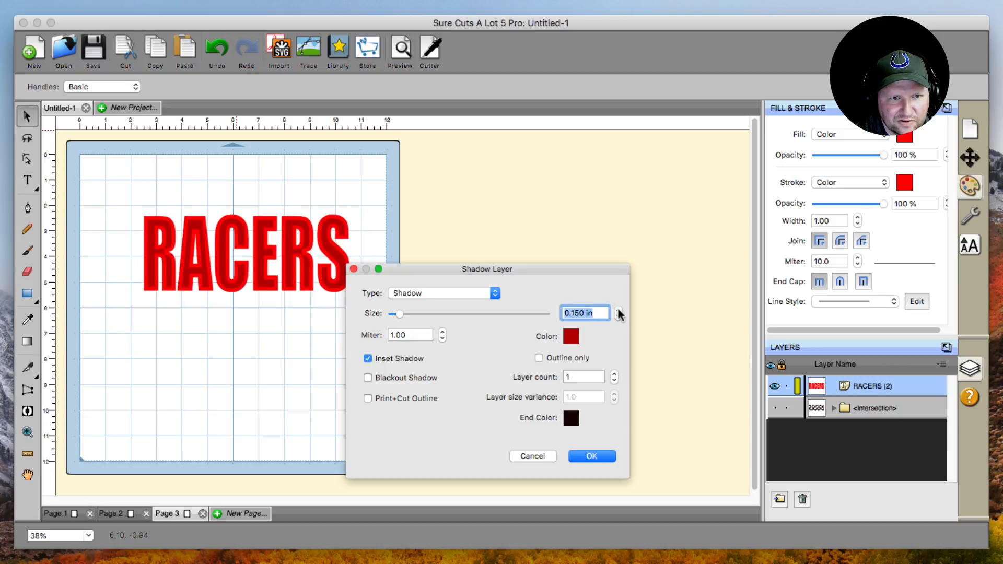
drag(575, 273, 618, 161)
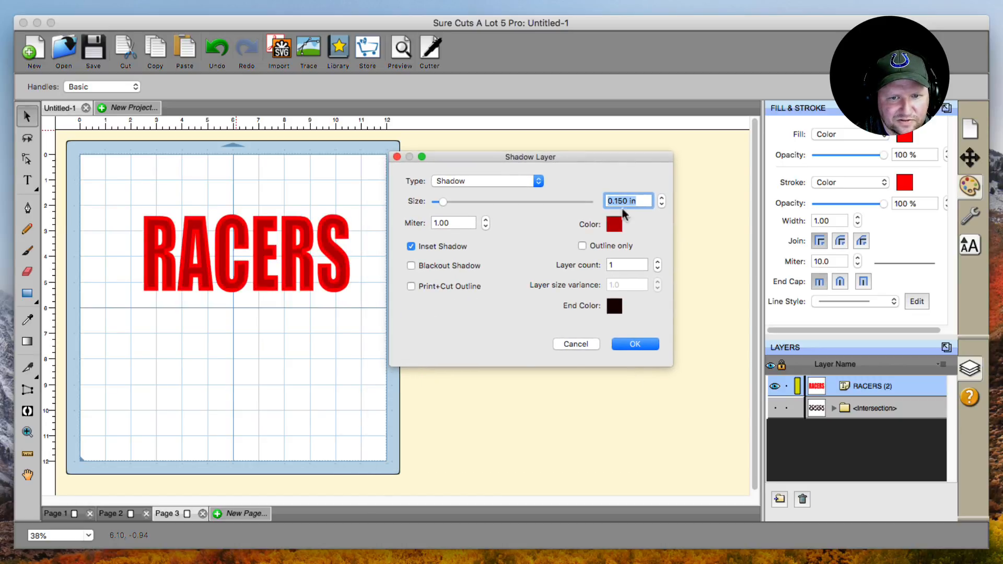
click(632, 346)
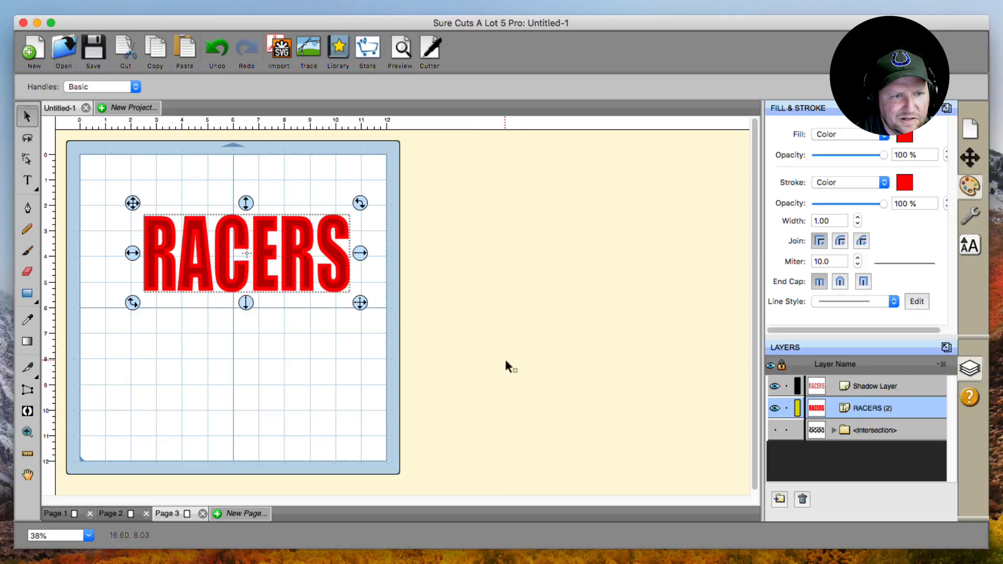
- Select the inset shadow and the red RACERS text together and merge them into a letter outline
drag(118, 190, 453, 339)
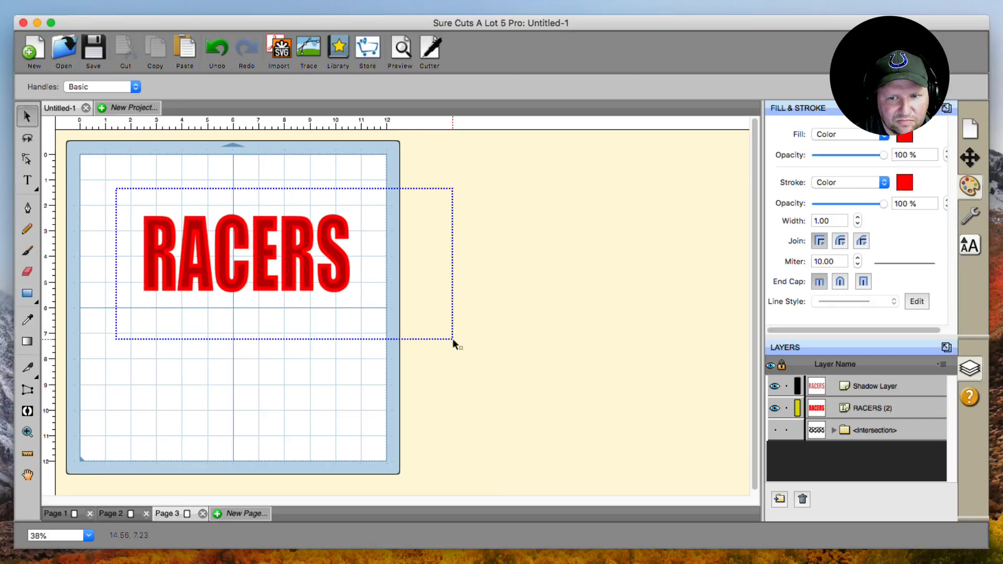
click(50, 4)
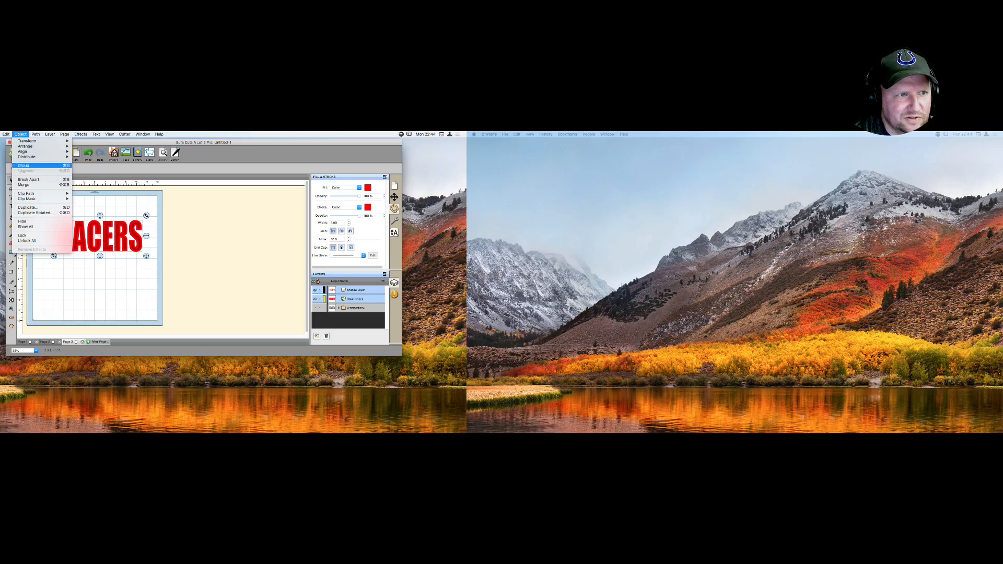
click(68, 128)
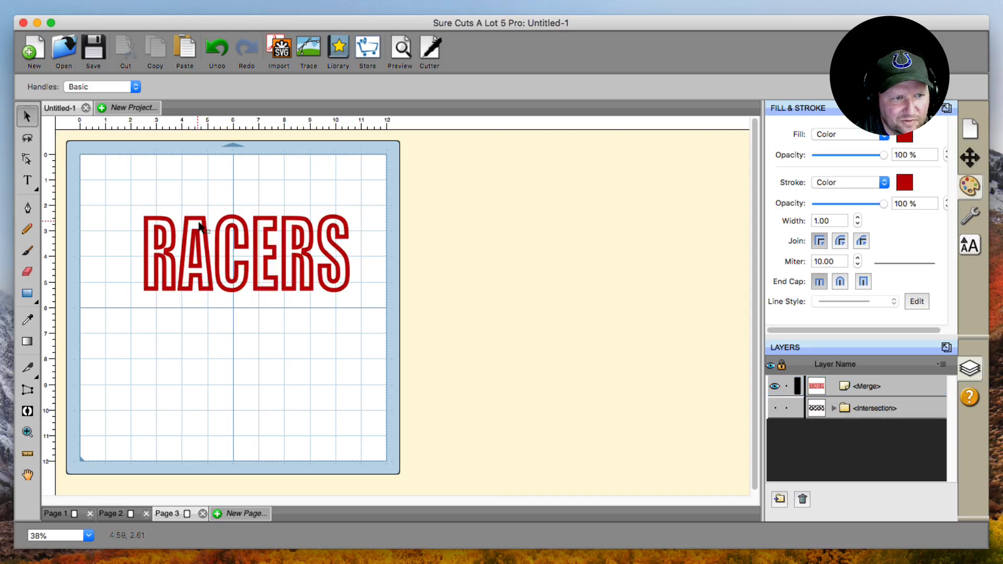
- Show the checkered intersection layer again and unite it with the merged RACERS outline using Union
click(775, 408)
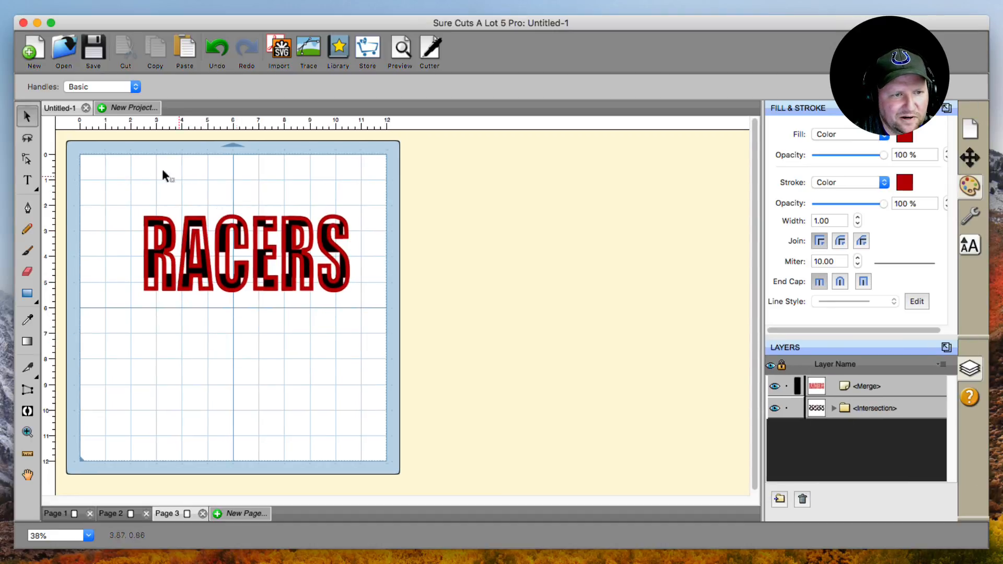
drag(92, 164, 427, 352)
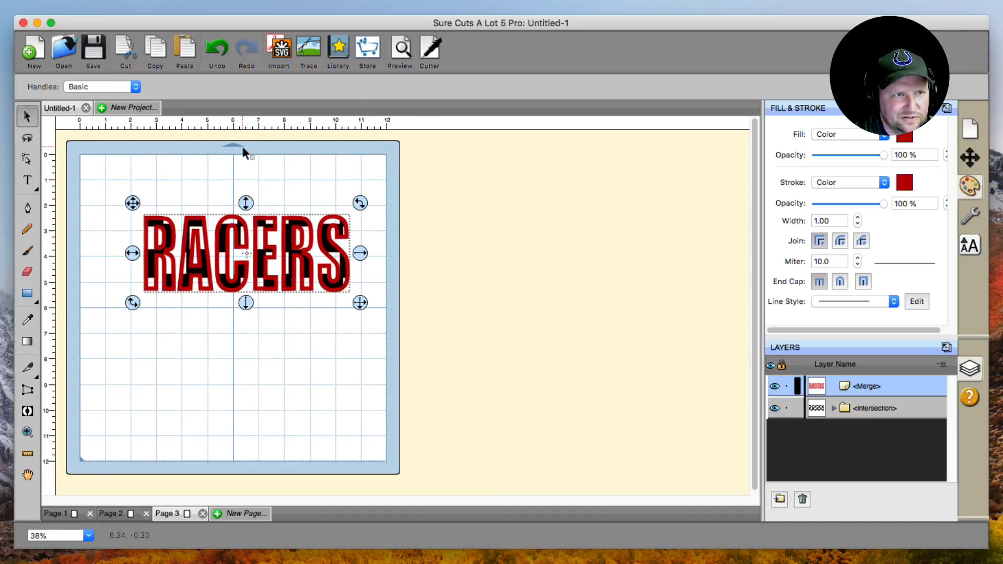
click(87, 4)
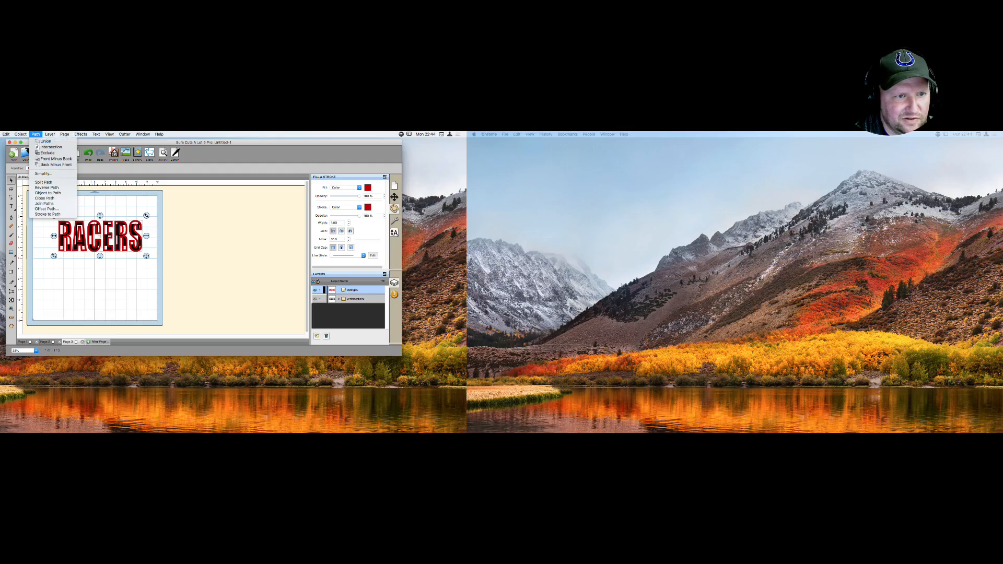
click(98, 21)
click(392, 183)
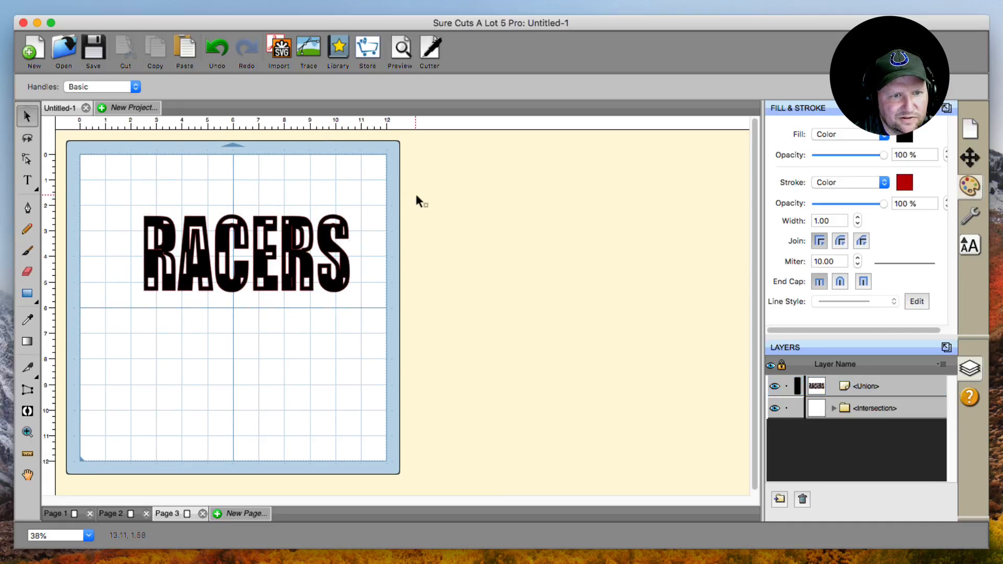
- Switch to Page 2 and check the supported cutters for the Pazzles Inspiration, closing the cutter manager without adding it
click(112, 513)
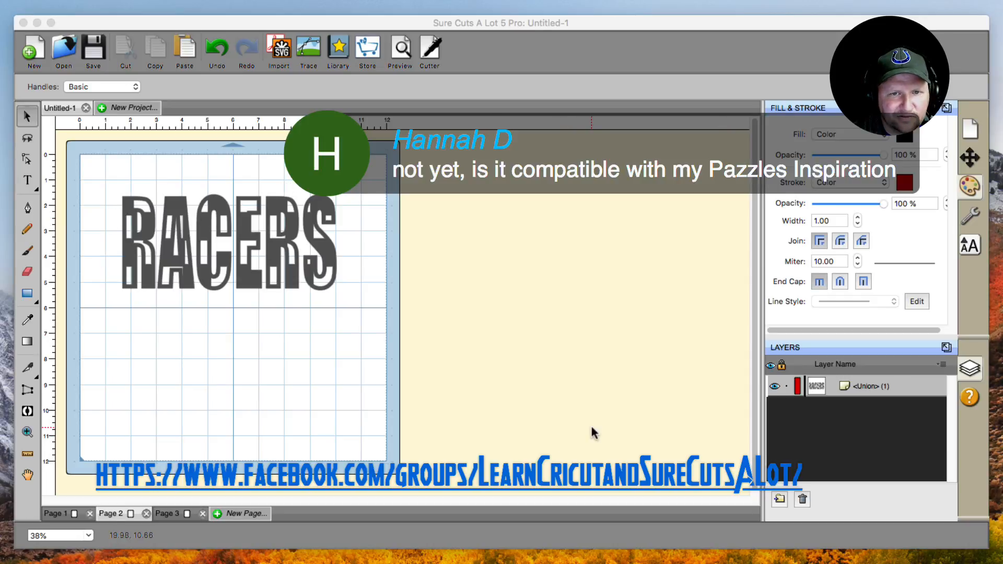
click(143, 134)
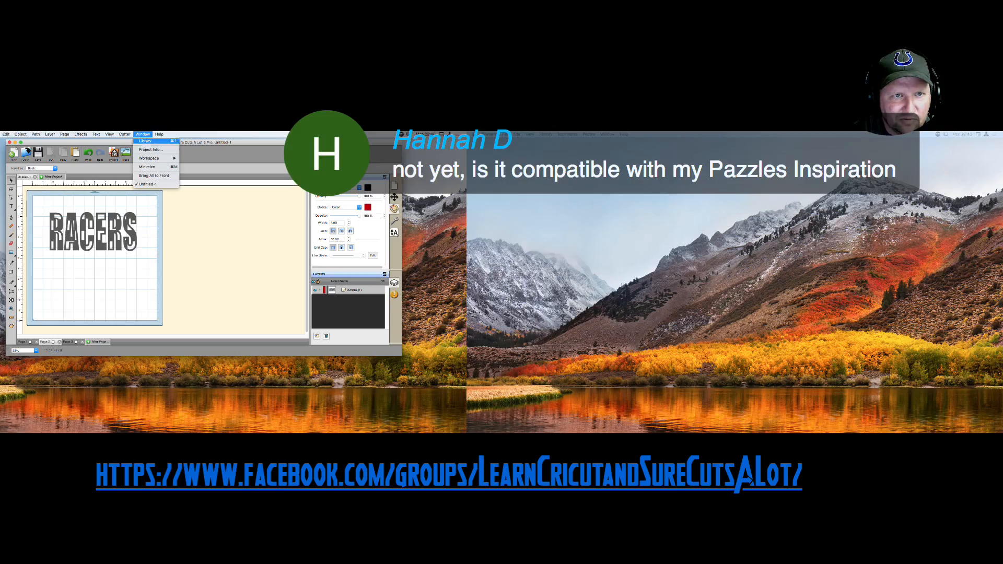
mouse_move(124, 135)
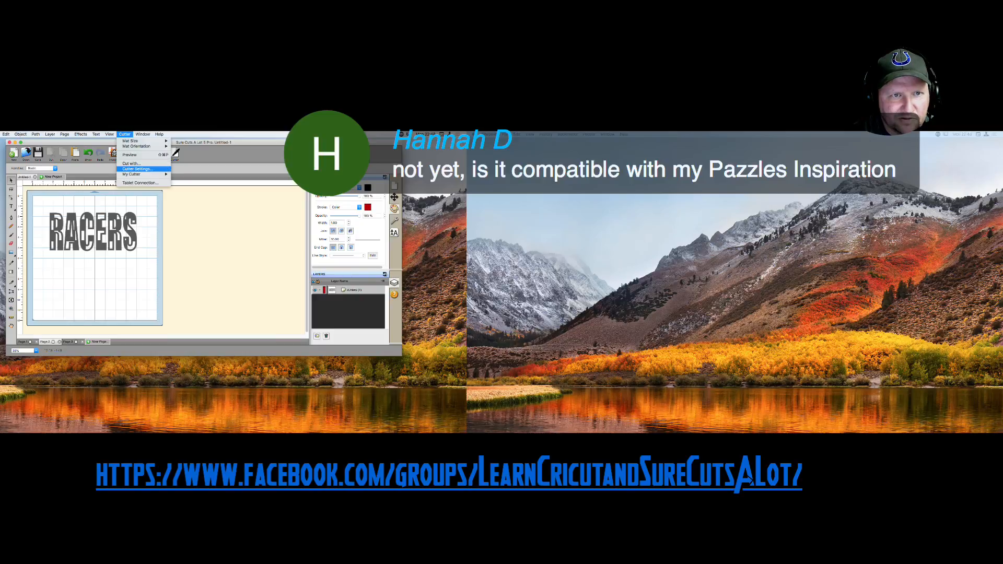
click(137, 169)
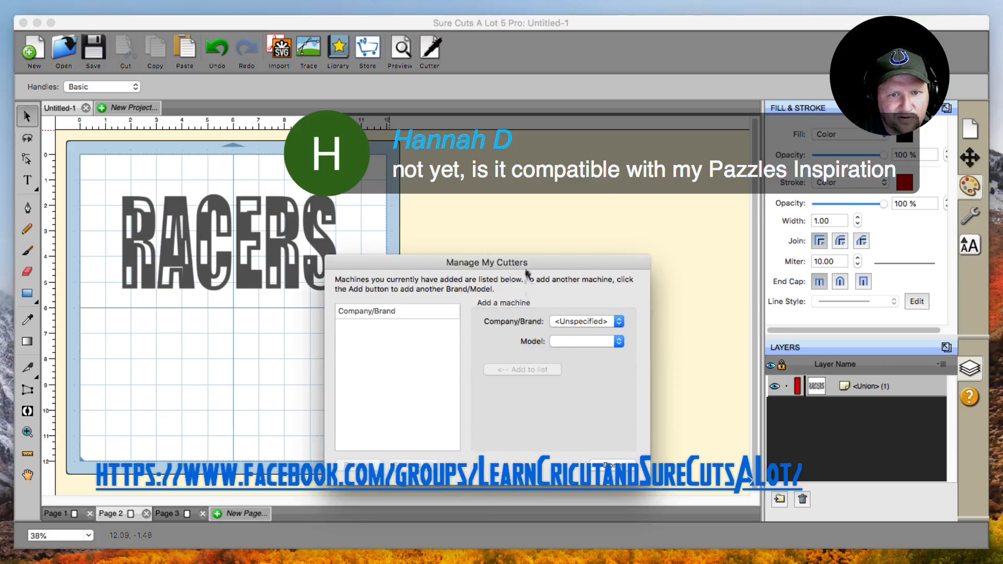
click(606, 202)
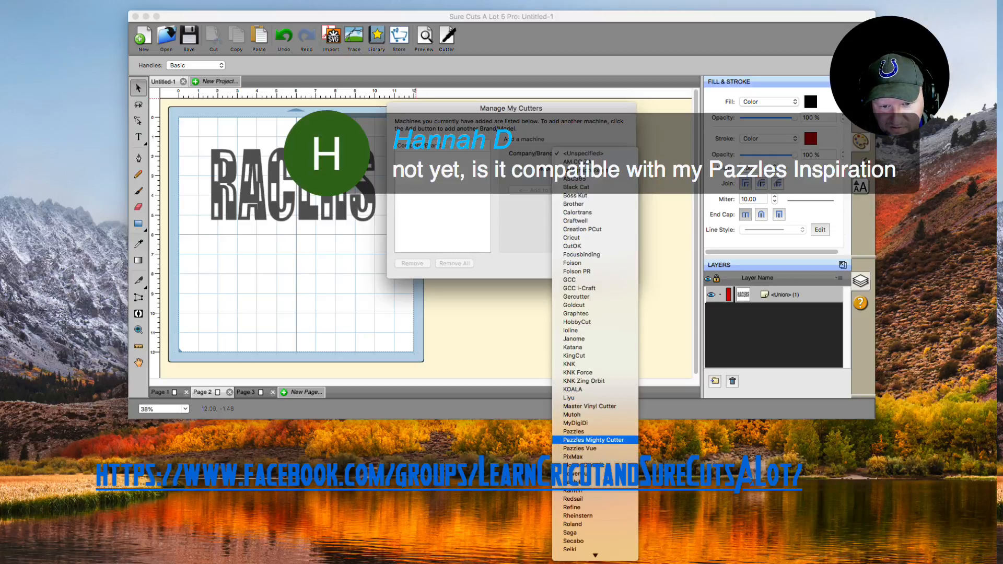
click(573, 432)
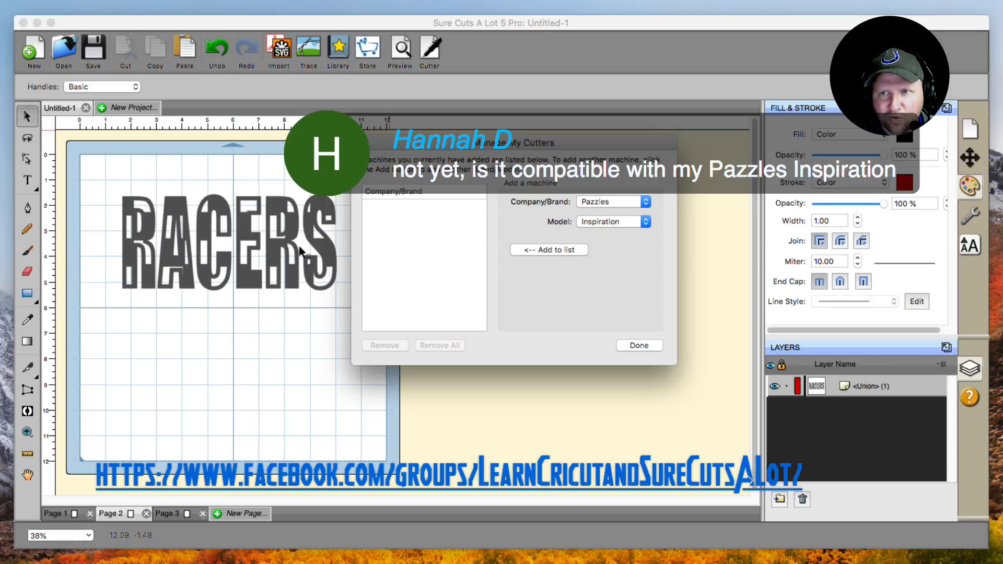
drag(478, 144, 536, 194)
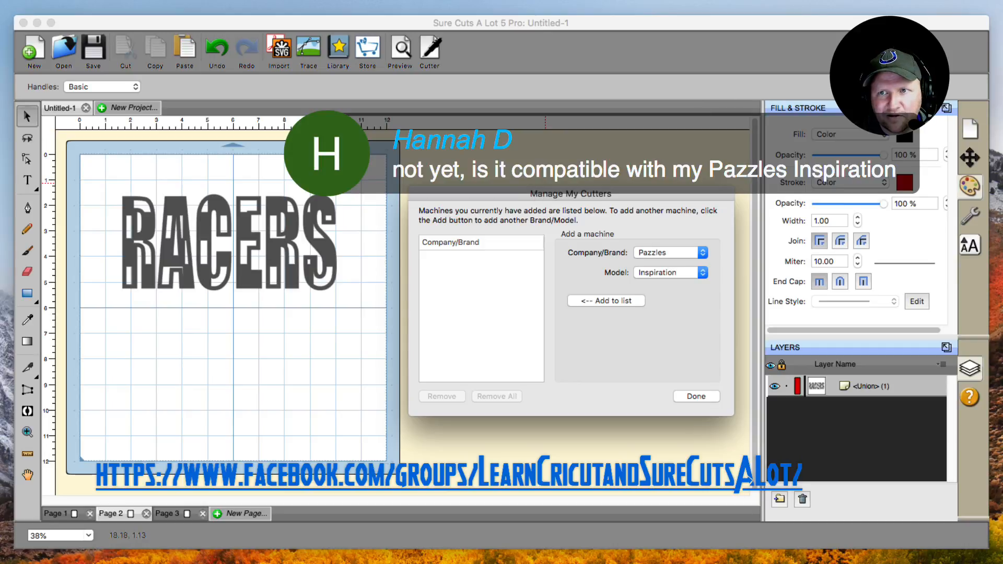
click(963, 71)
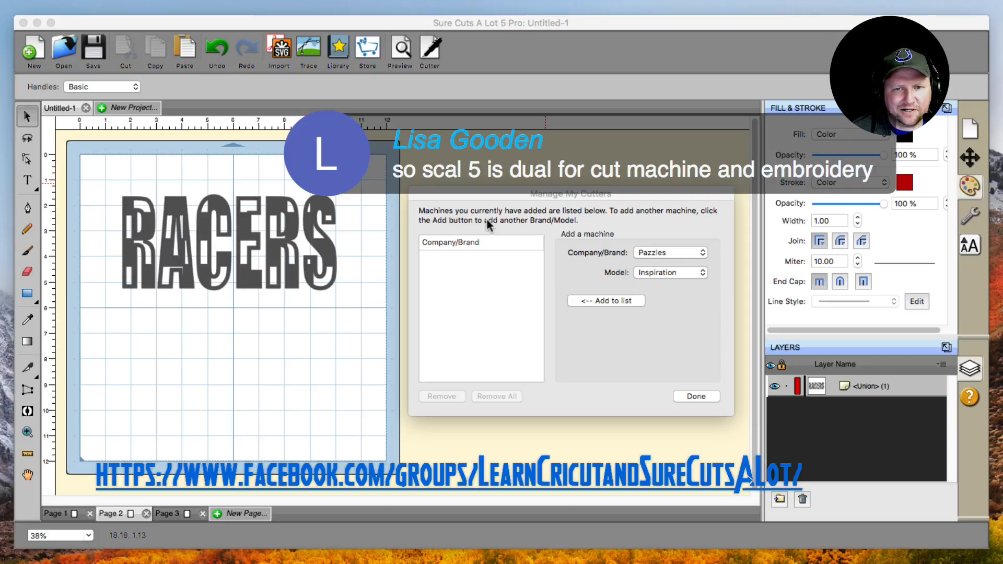
click(690, 400)
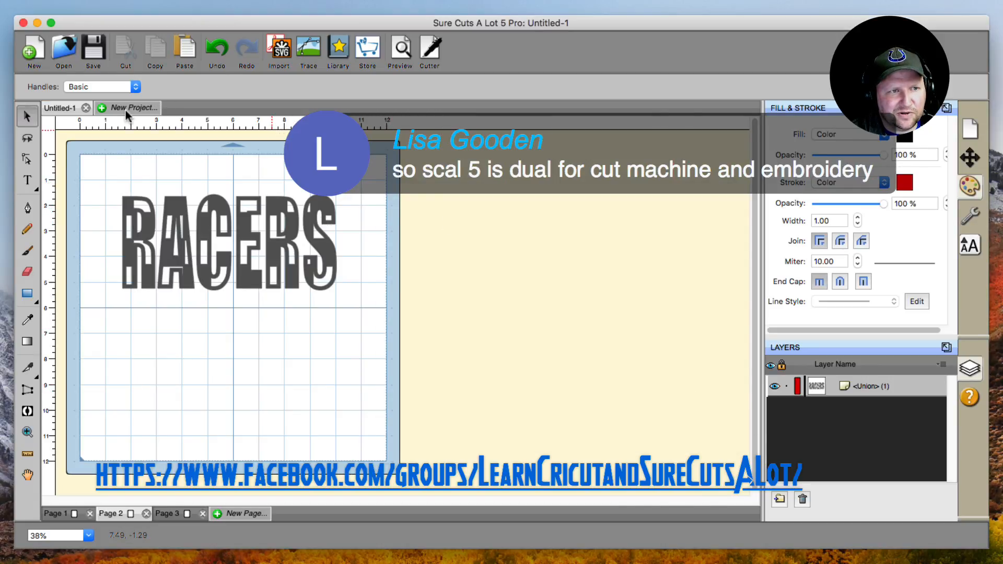
- Create a new blank project and examine the file formats offered for opening, leaving the format at All Readable Files
click(126, 108)
click(556, 450)
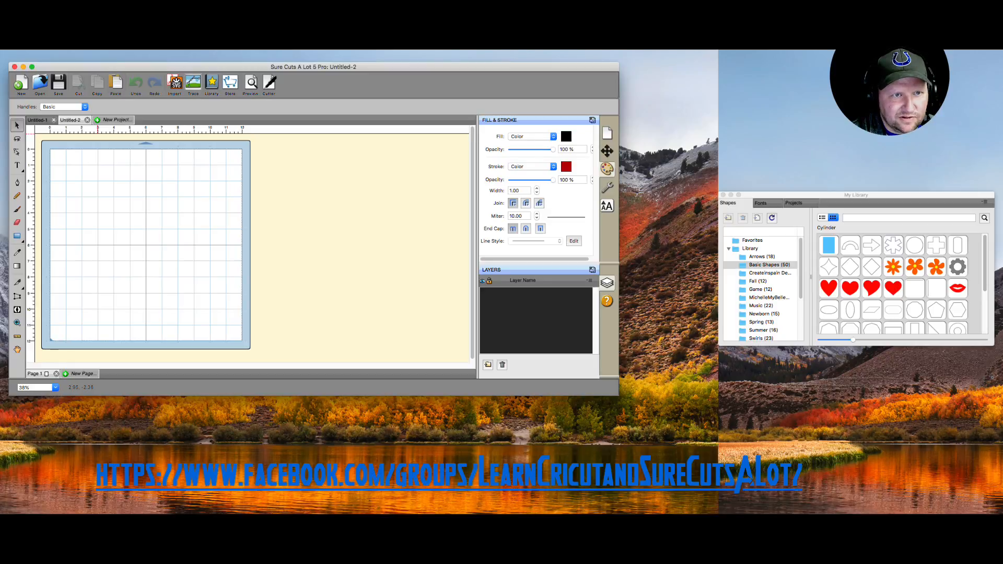
key(super+o)
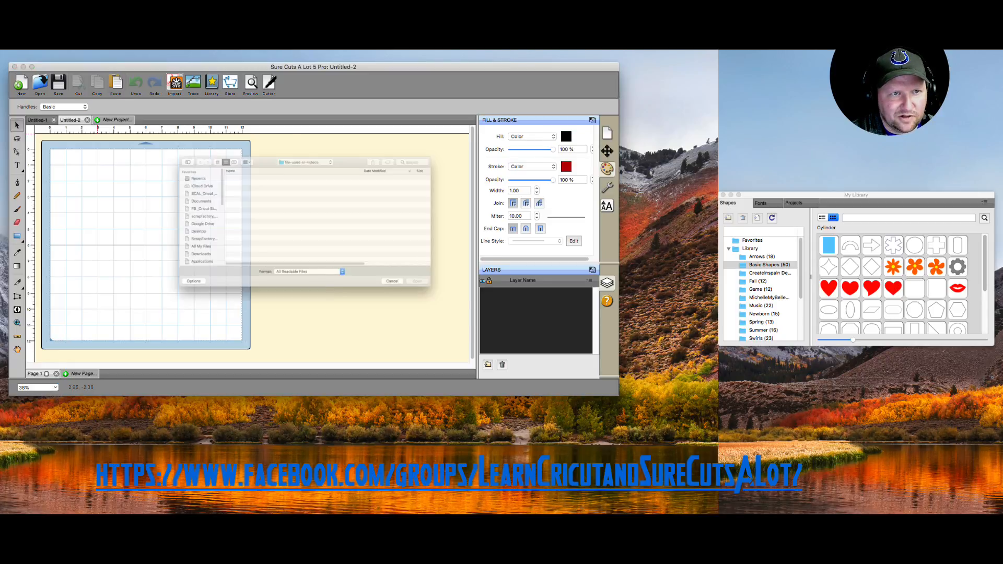
drag(371, 133, 415, 89)
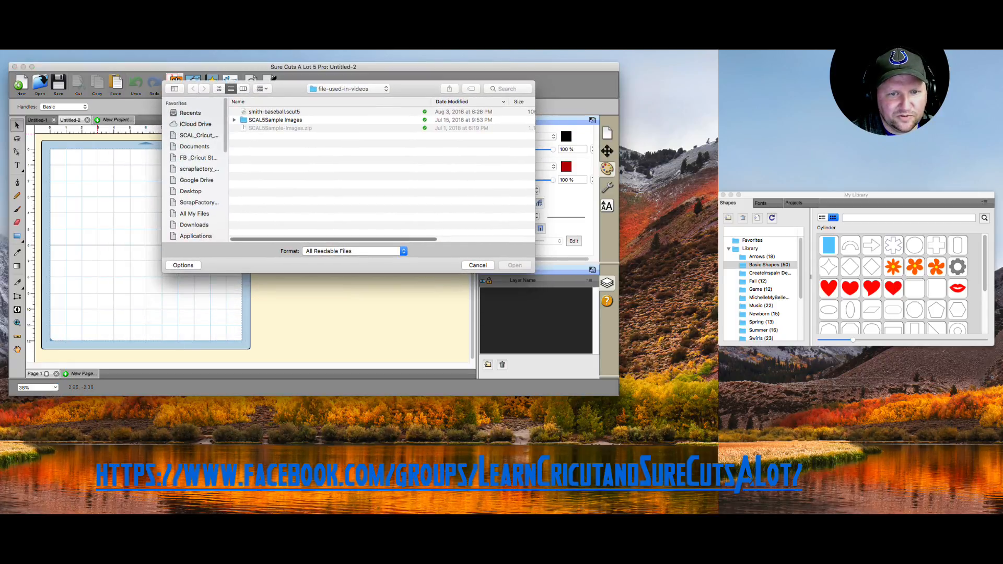
click(354, 251)
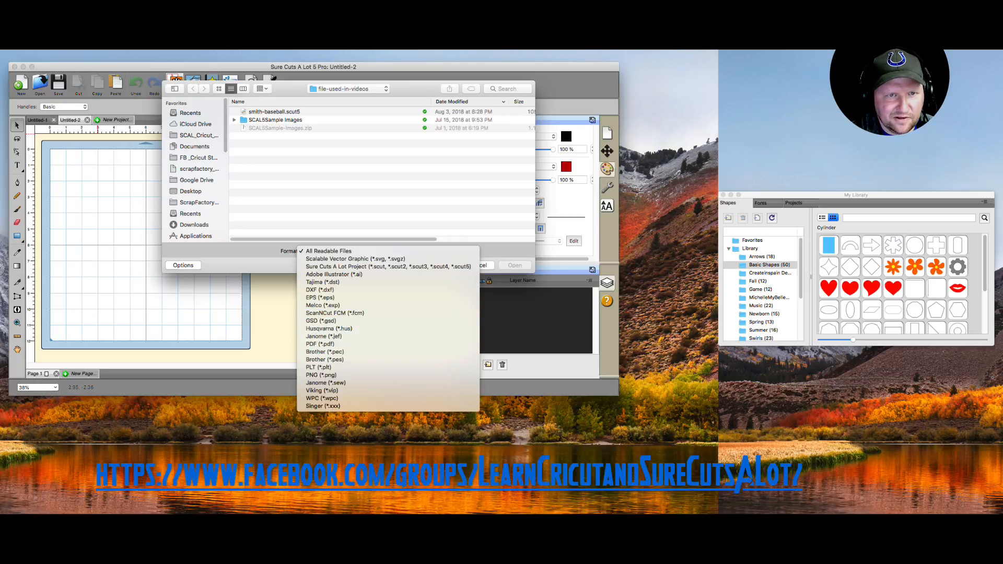
key(Escape)
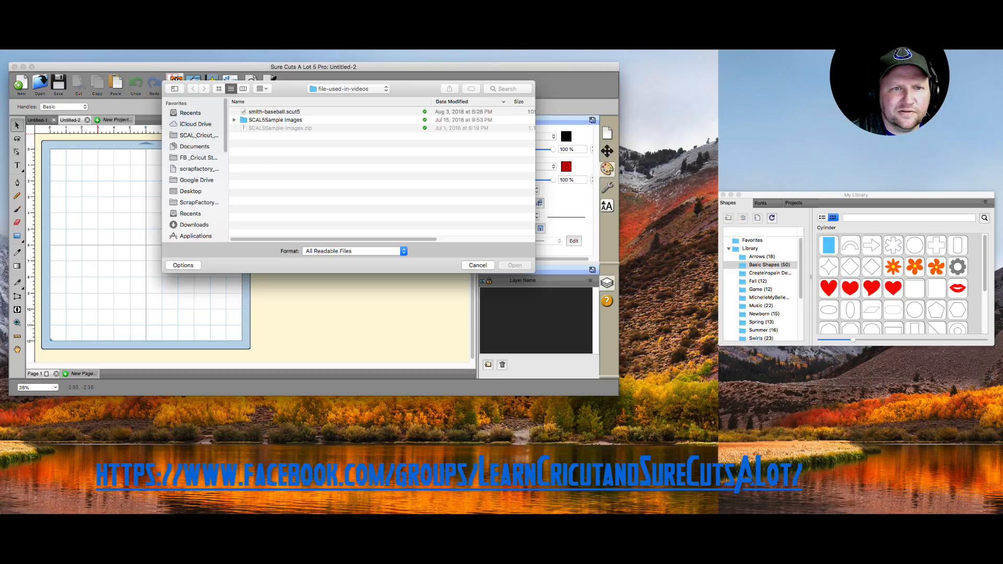
- Look through the SCAL5Sample Images folder and the _SCAL5 folder, including its SCAL Files subfolder, for embroidery files to open
click(234, 120)
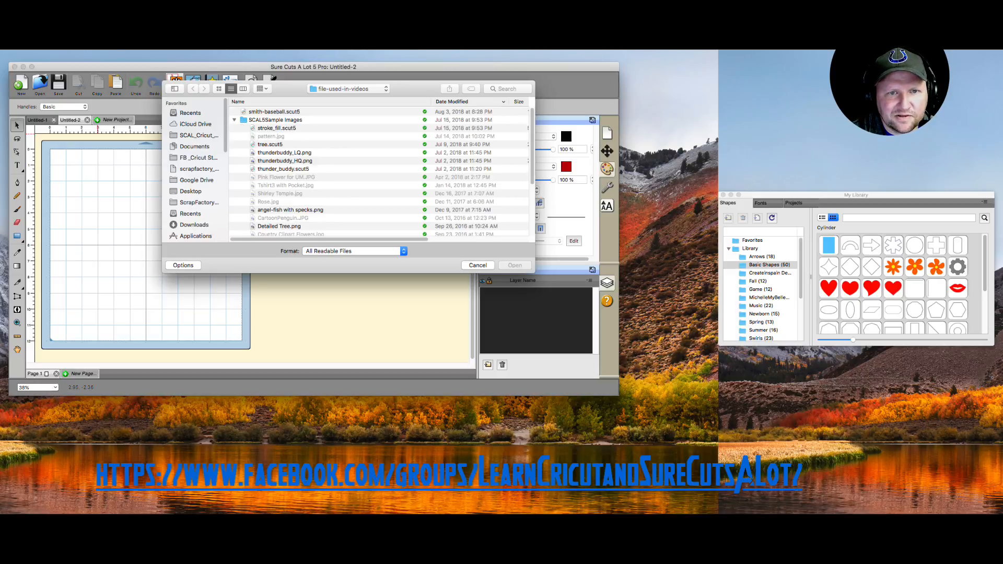
click(234, 119)
click(348, 89)
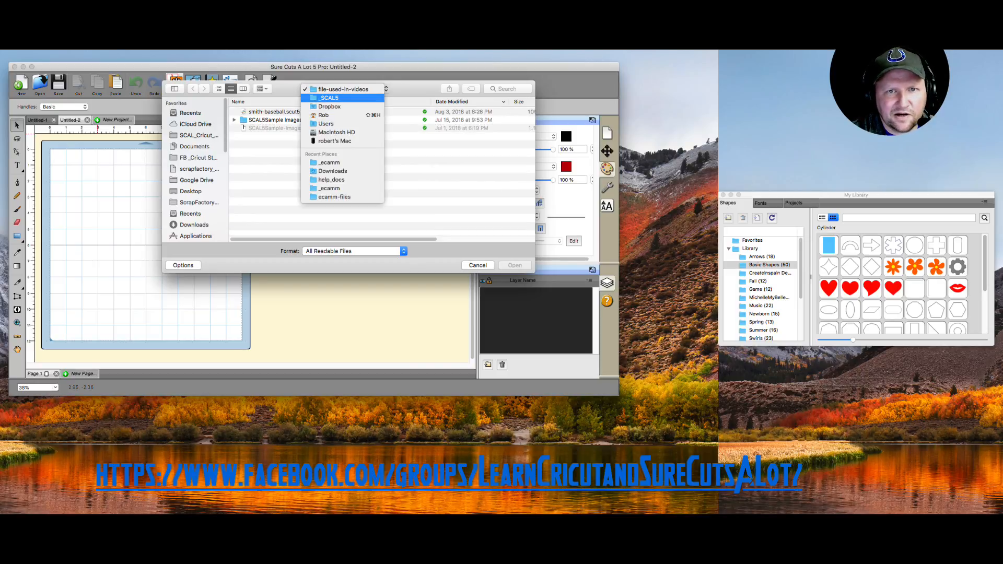
key(Return)
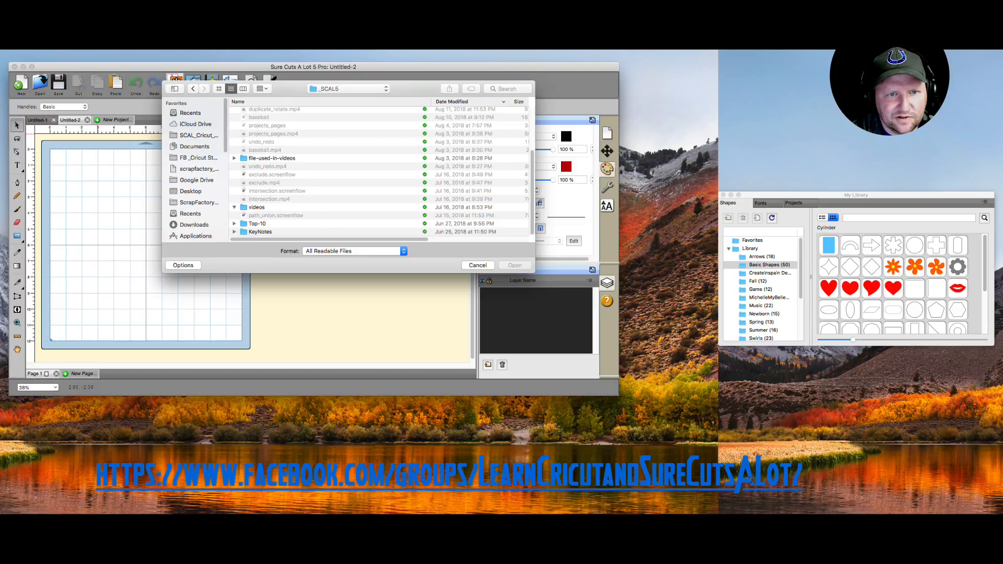
scroll(379, 173, down, 10)
scroll(378, 172, down, 10)
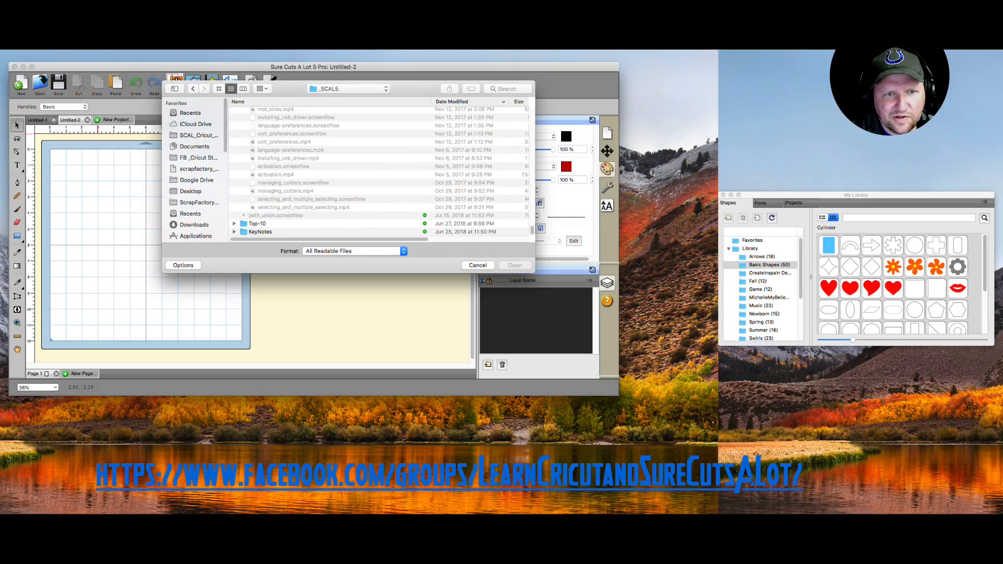
scroll(379, 172, down, 5)
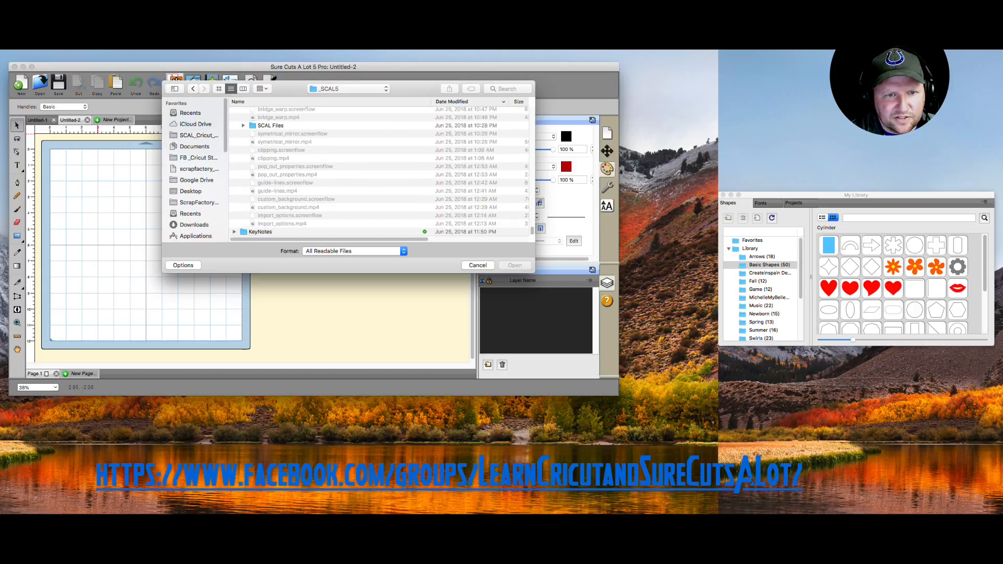
click(243, 126)
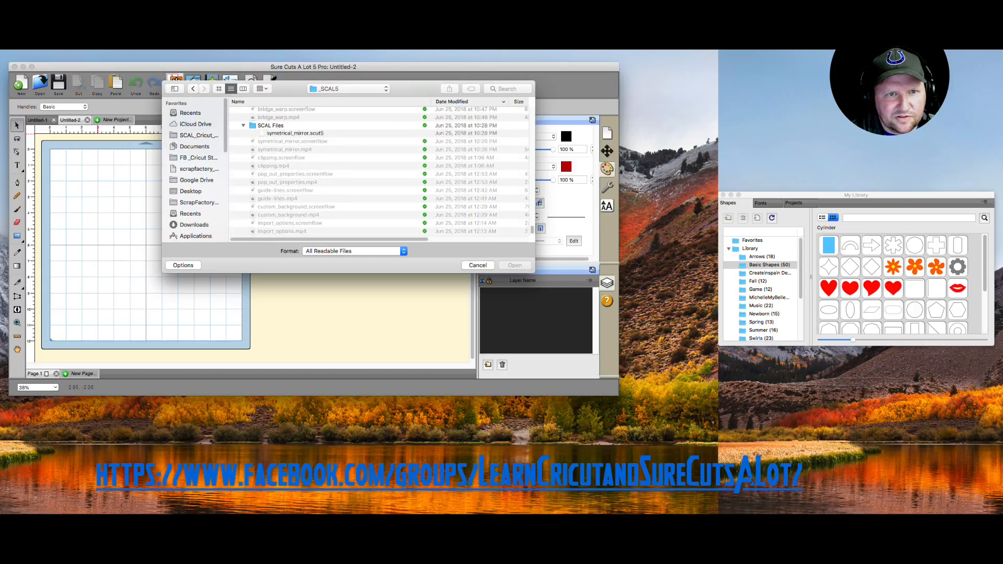
scroll(378, 172, down, 1)
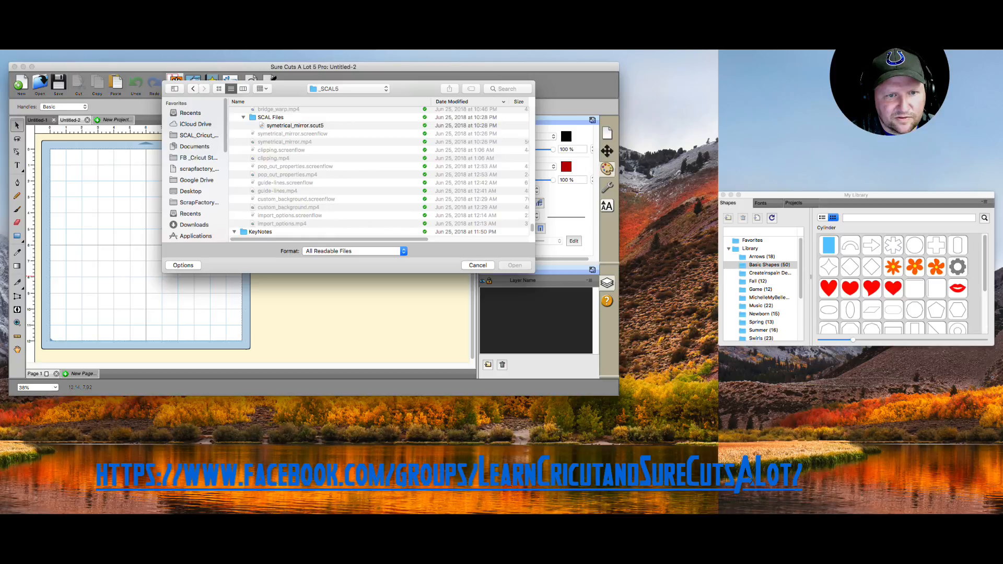
scroll(379, 170, down, 3)
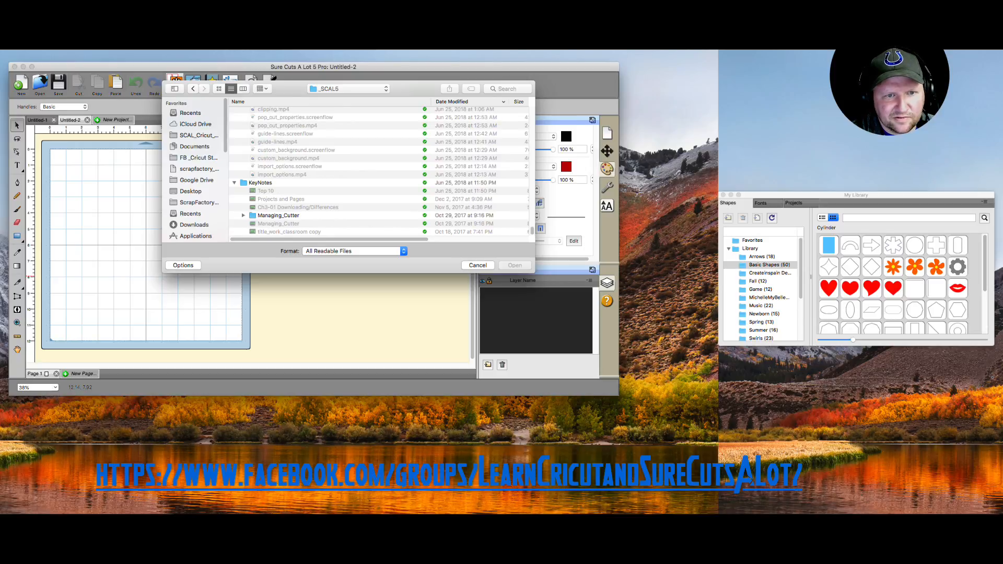
scroll(378, 170, down, 10)
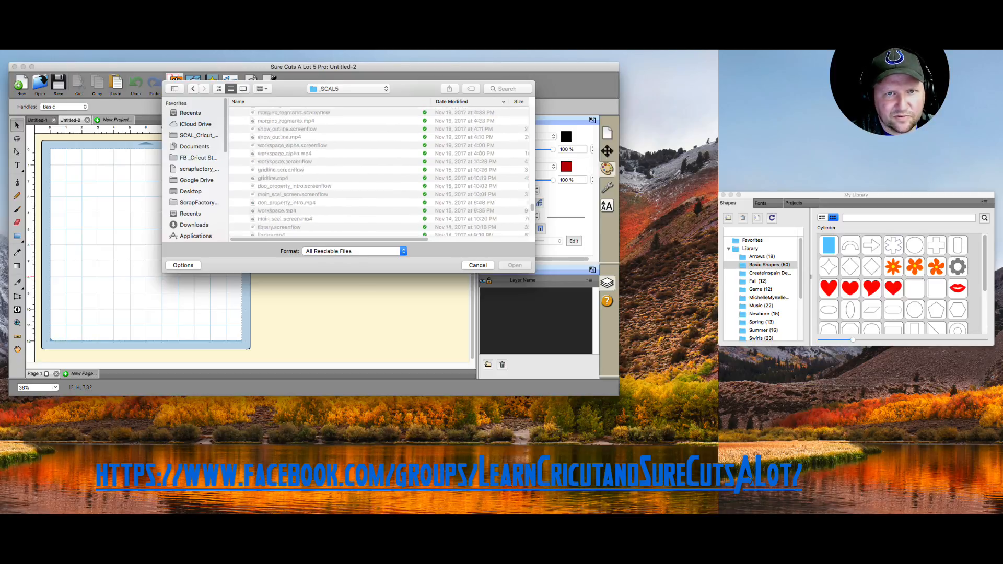
- Go up to the Dropbox folder and search This Mac for .em files and for .jef files
click(347, 89)
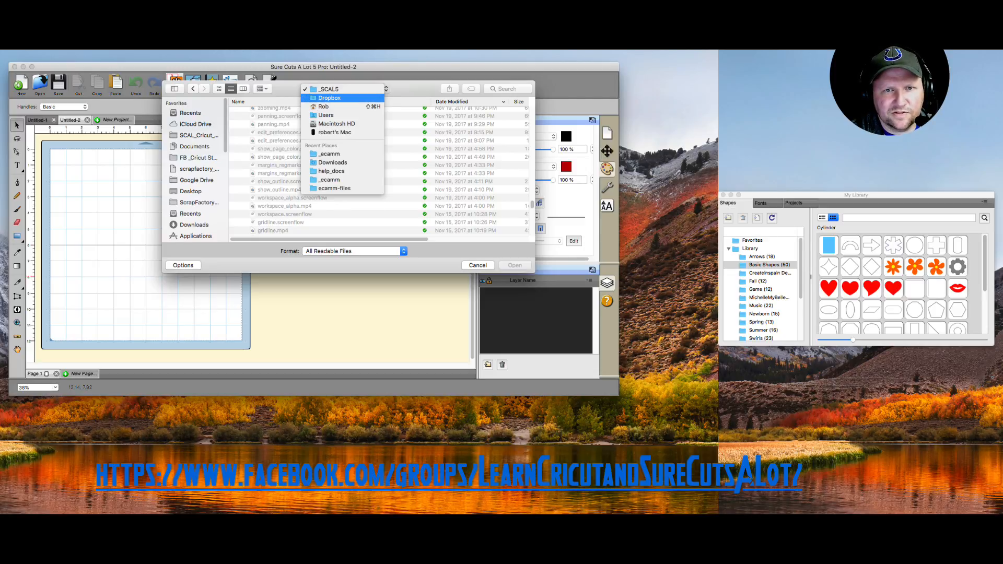
click(342, 98)
click(507, 89)
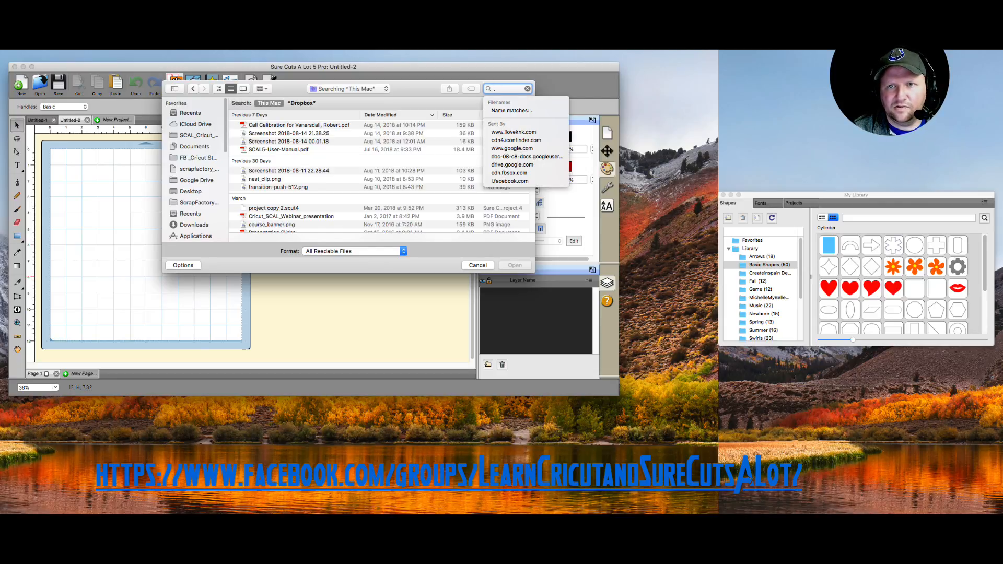
text(.e)
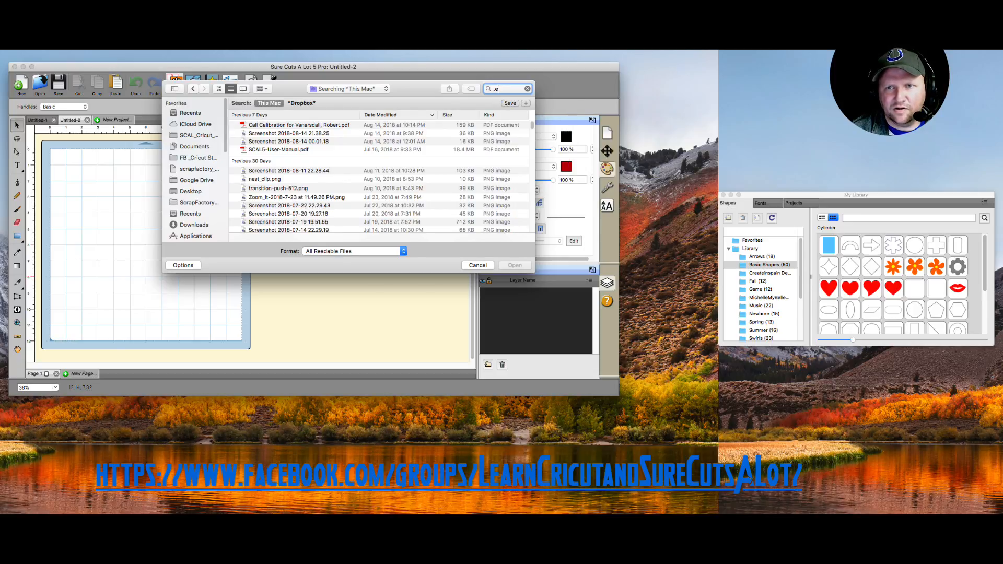
text(m)
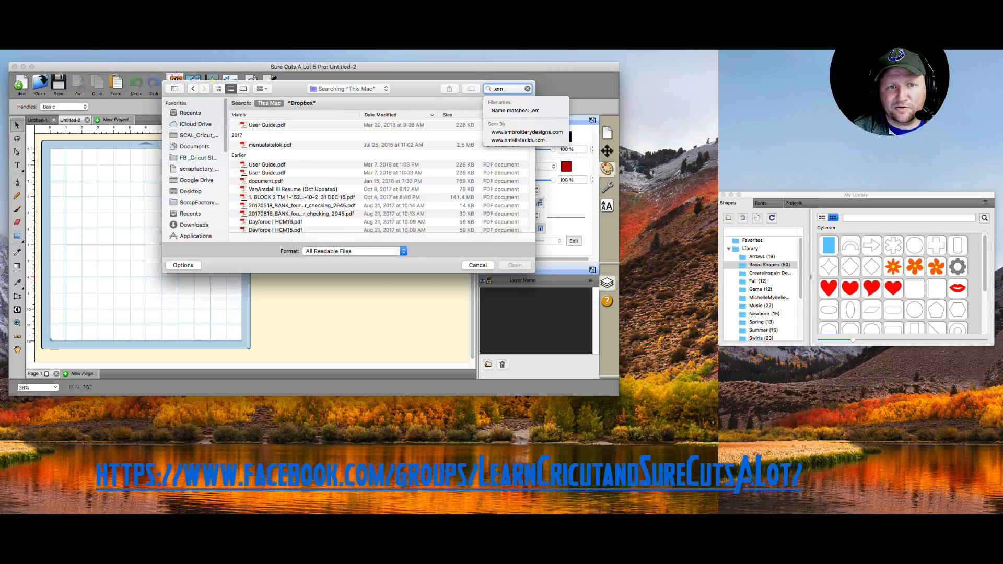
key(BackSpace)
key(BackSpace)
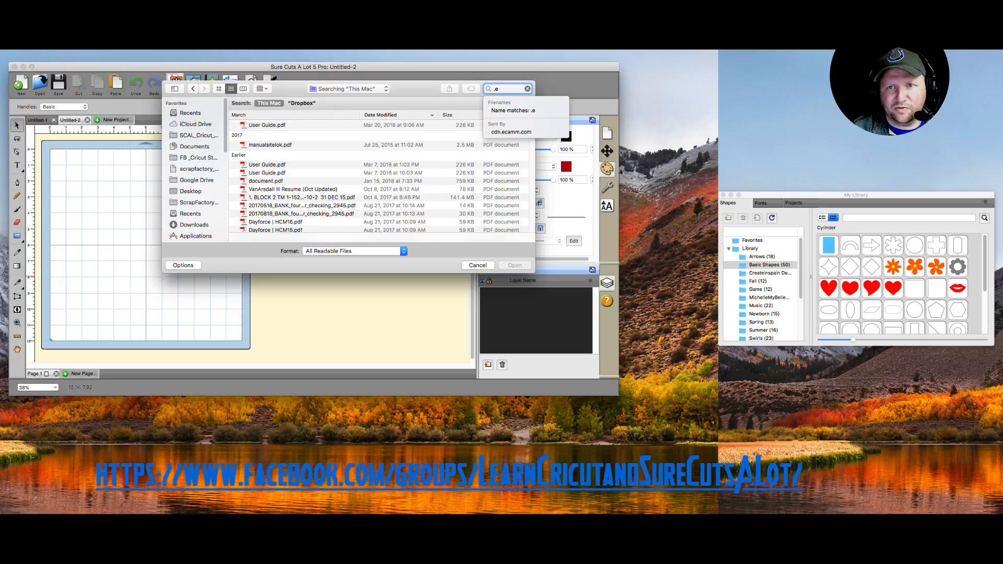
text(jef)
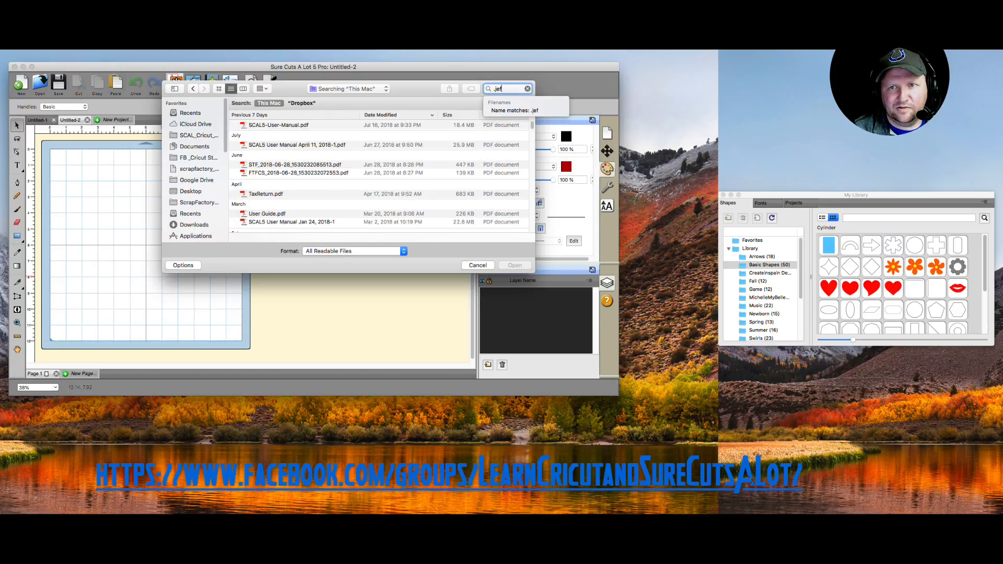
- Check the readable format list, search for .hus files, narrow the search to Dropbox, and clear it
click(355, 251)
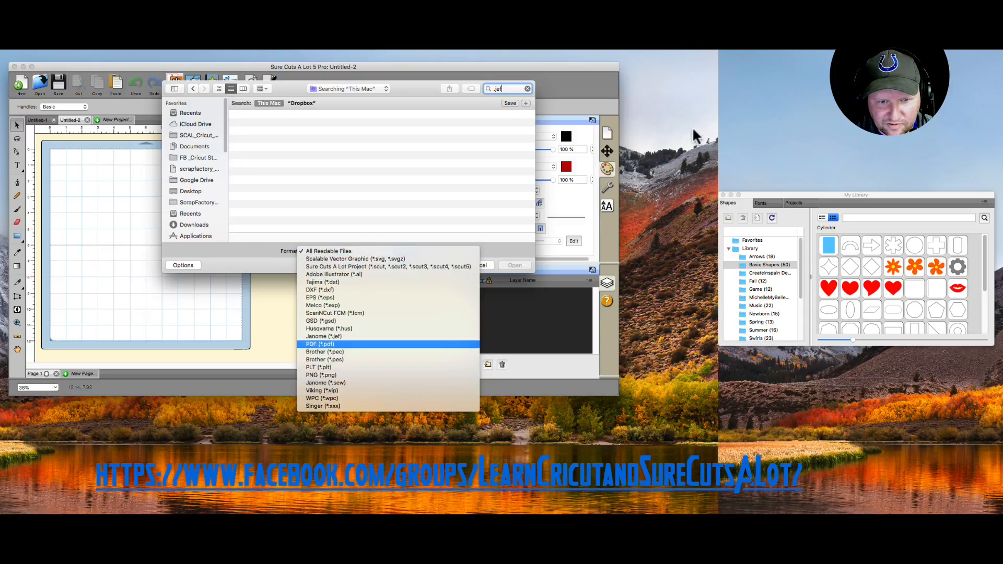
key(Escape)
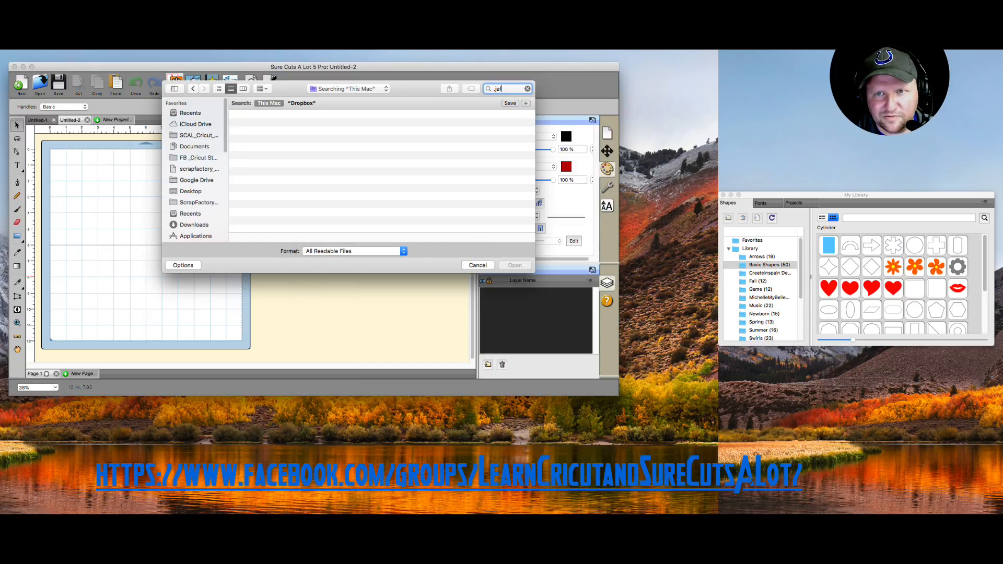
text(us)
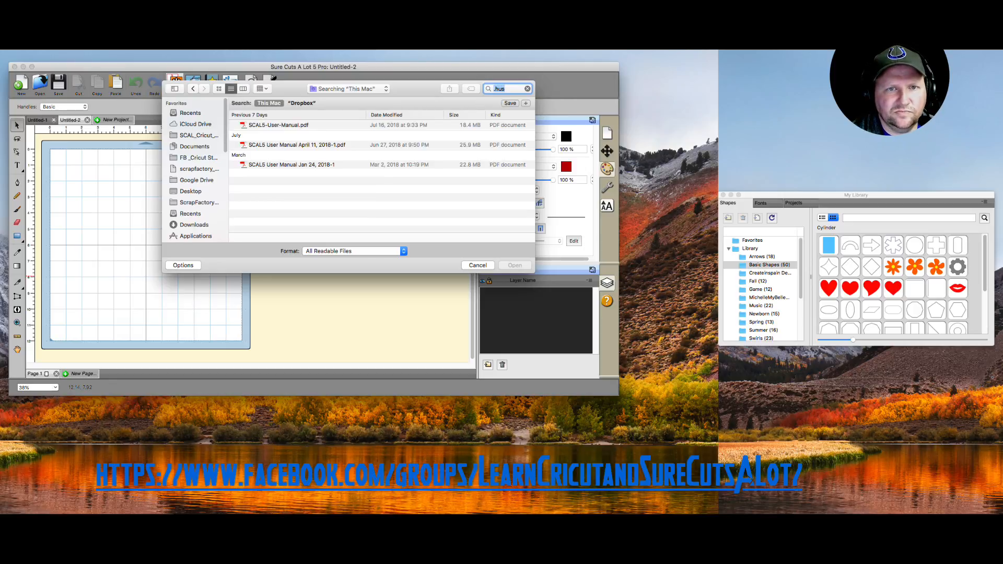
click(301, 103)
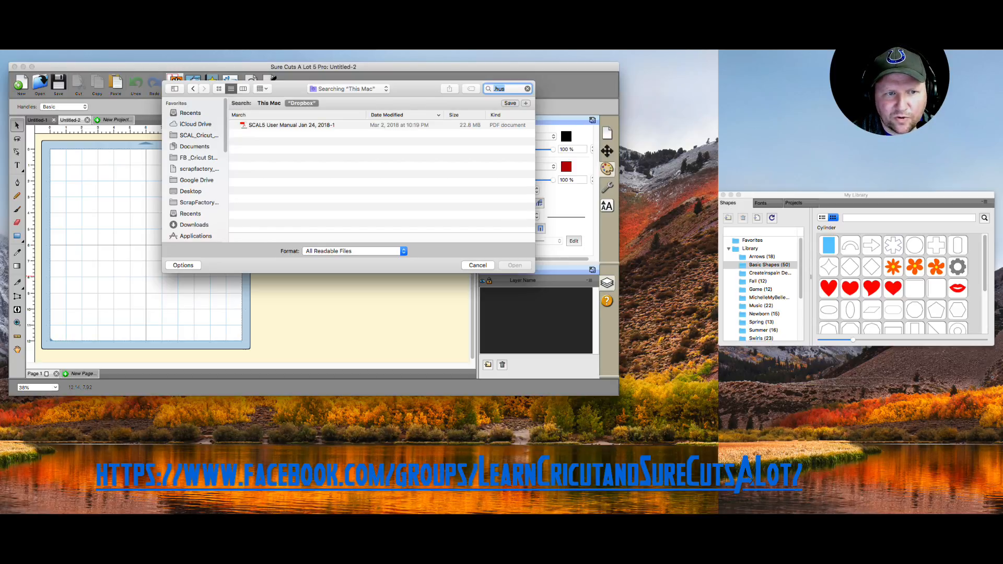
key(BackSpace)
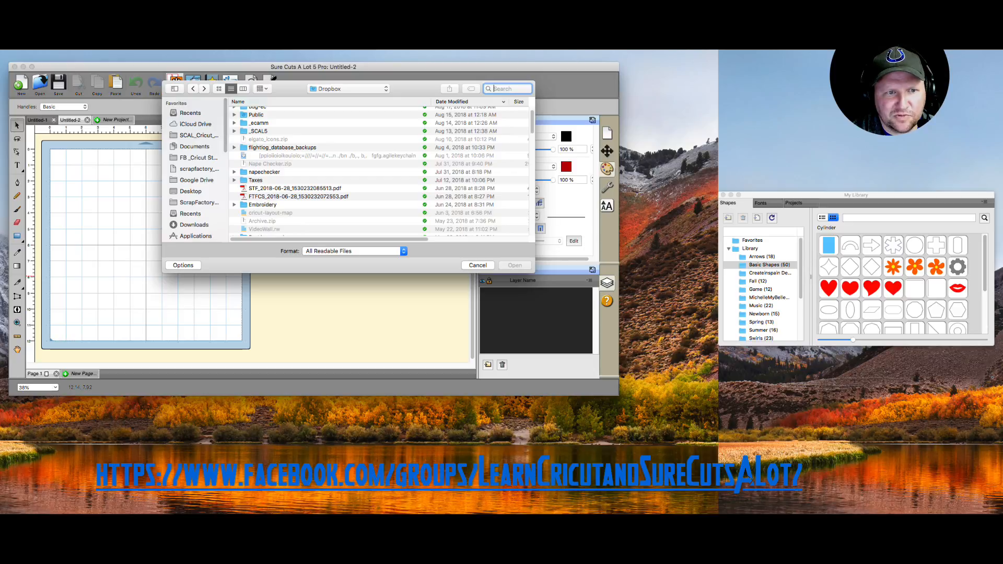
- Browse the Downloads folder for embroidery files and close the file browser without opening anything
scroll(193, 167, down, 3)
click(194, 133)
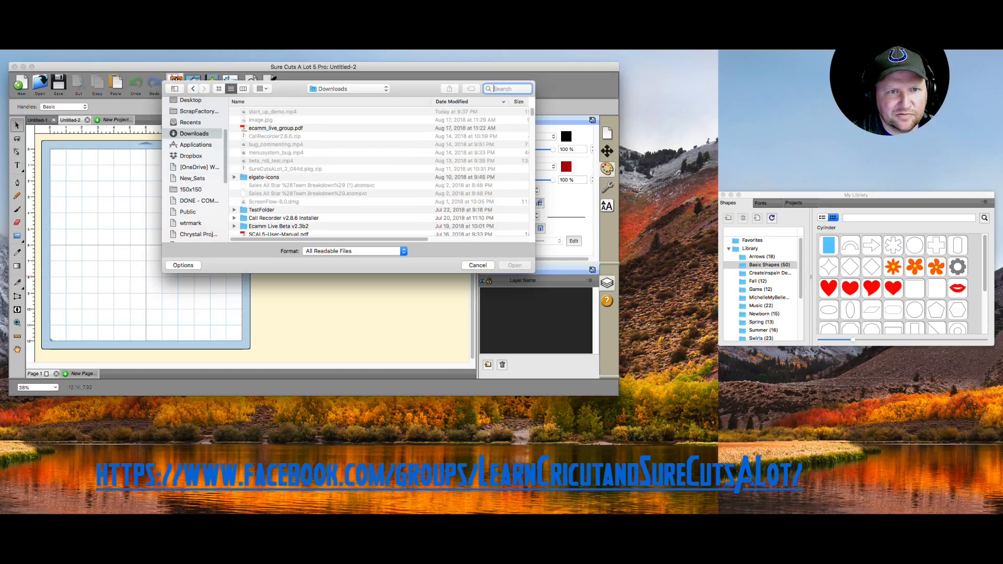
scroll(379, 172, down, 10)
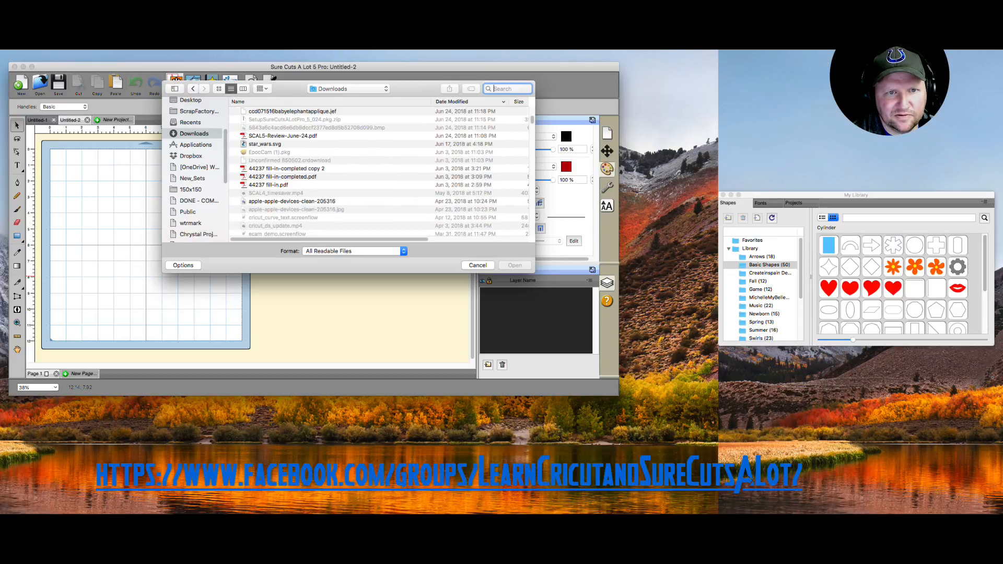
scroll(379, 173, down, 10)
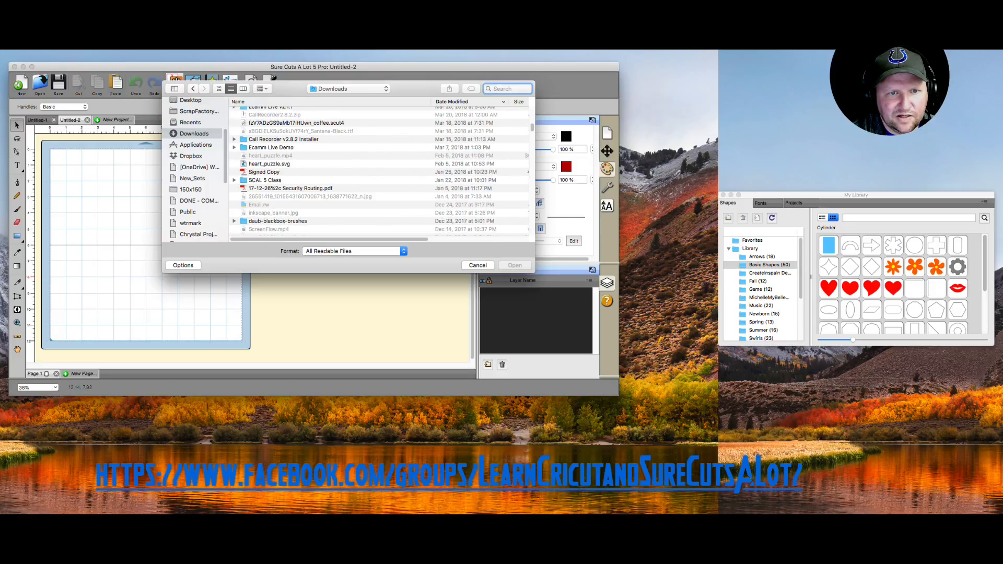
scroll(379, 172, up, 5)
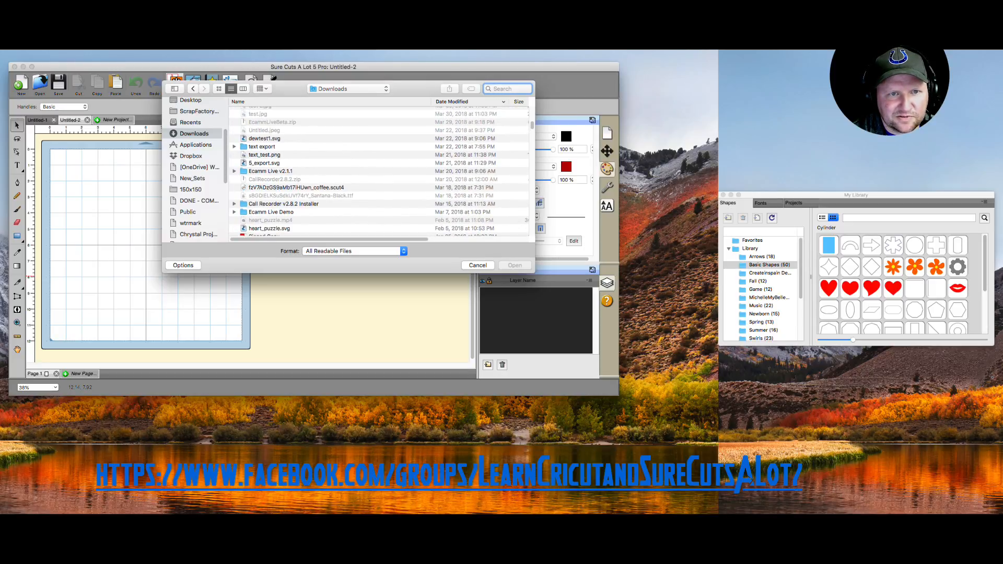
scroll(379, 172, down, 10)
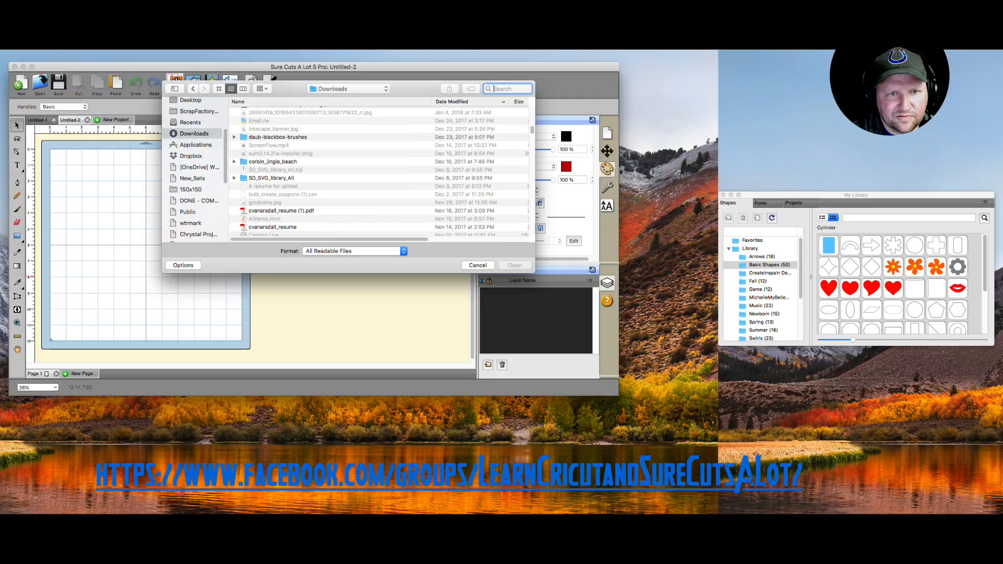
scroll(380, 172, down, 5)
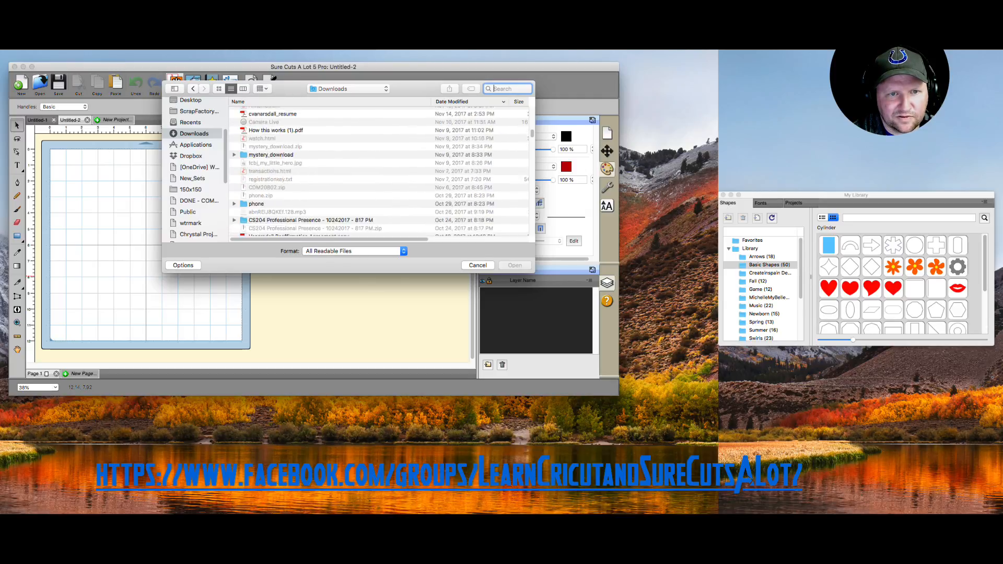
scroll(379, 172, down, 8)
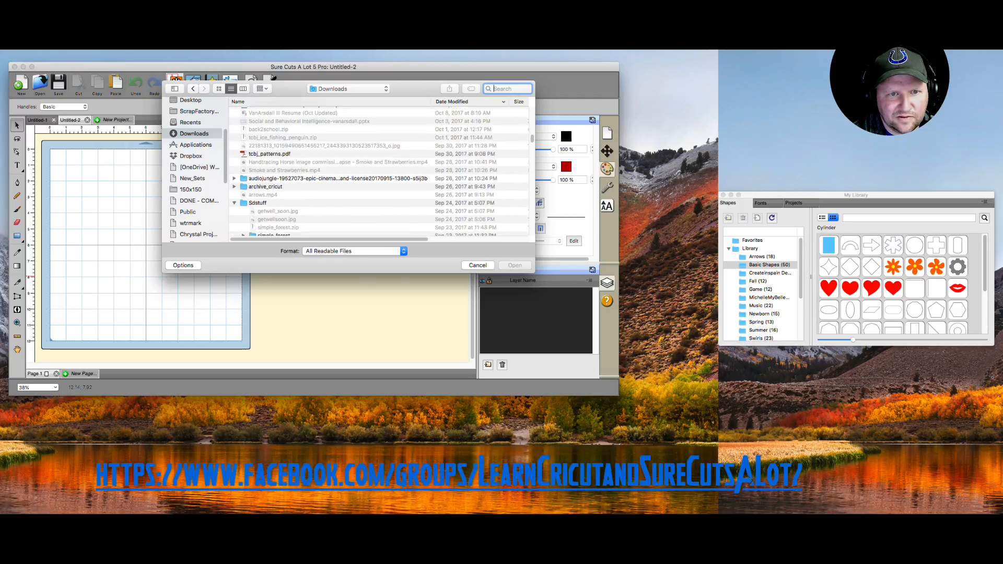
scroll(379, 172, up, 10)
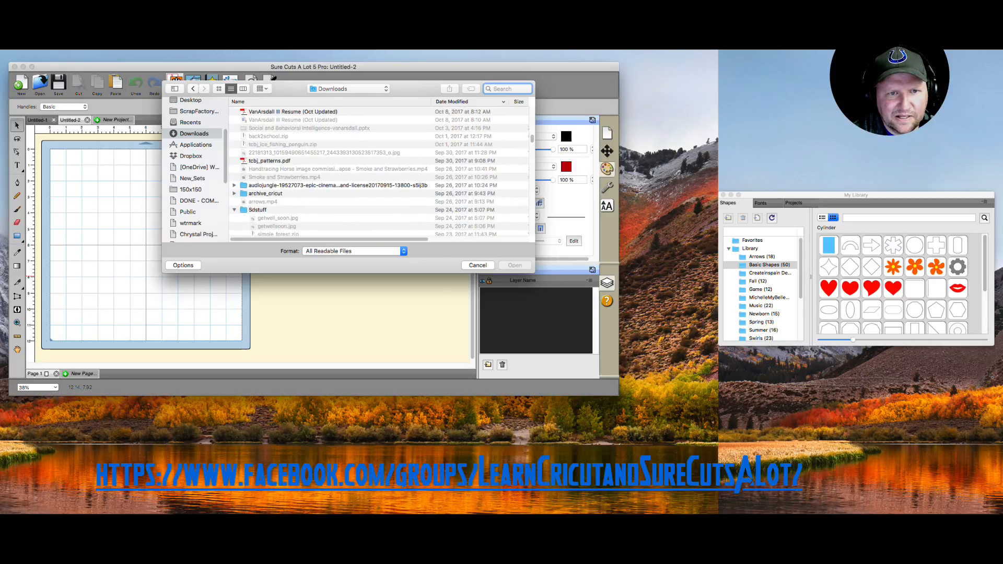
scroll(379, 172, up, 10)
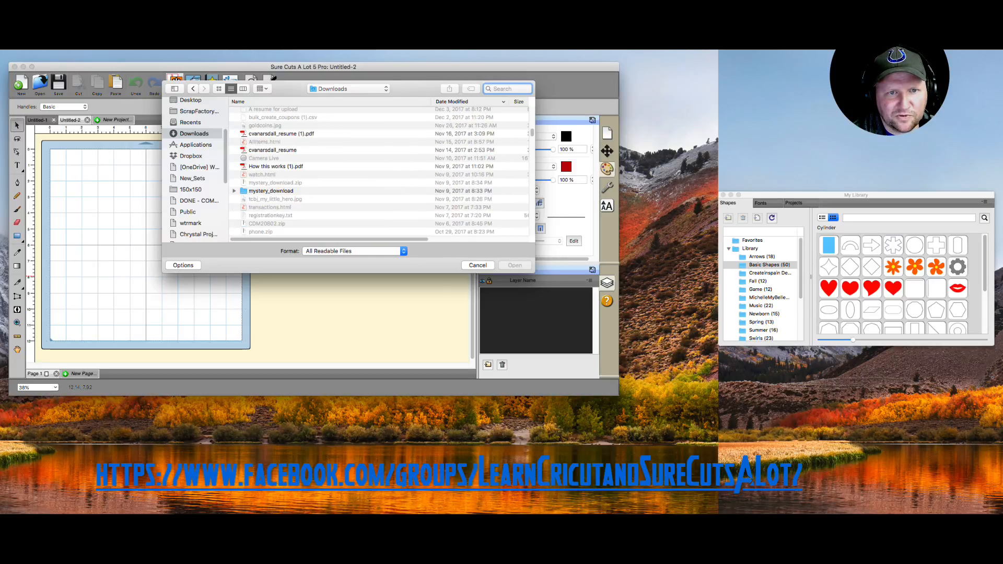
scroll(379, 172, up, 6)
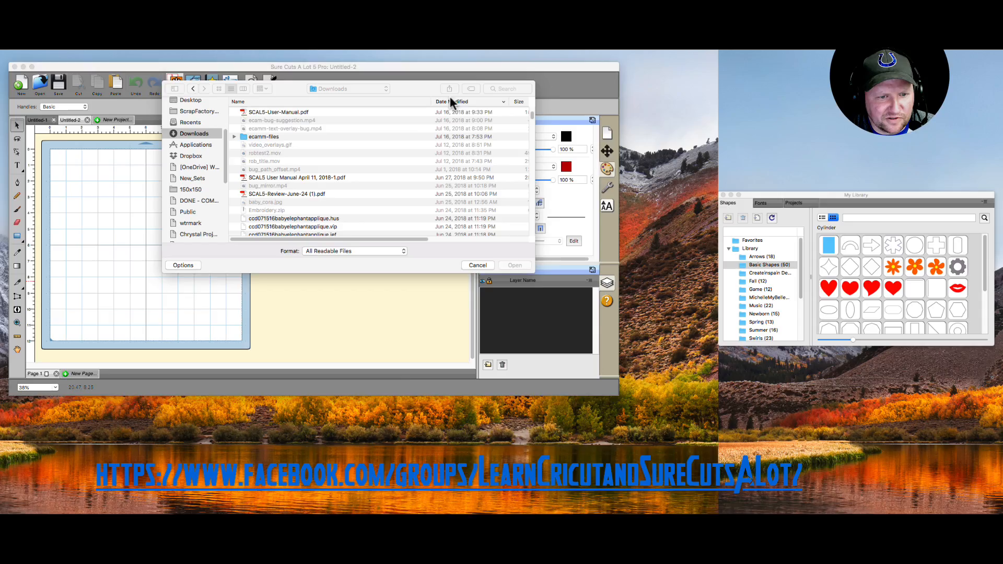
click(450, 96)
key(Escape)
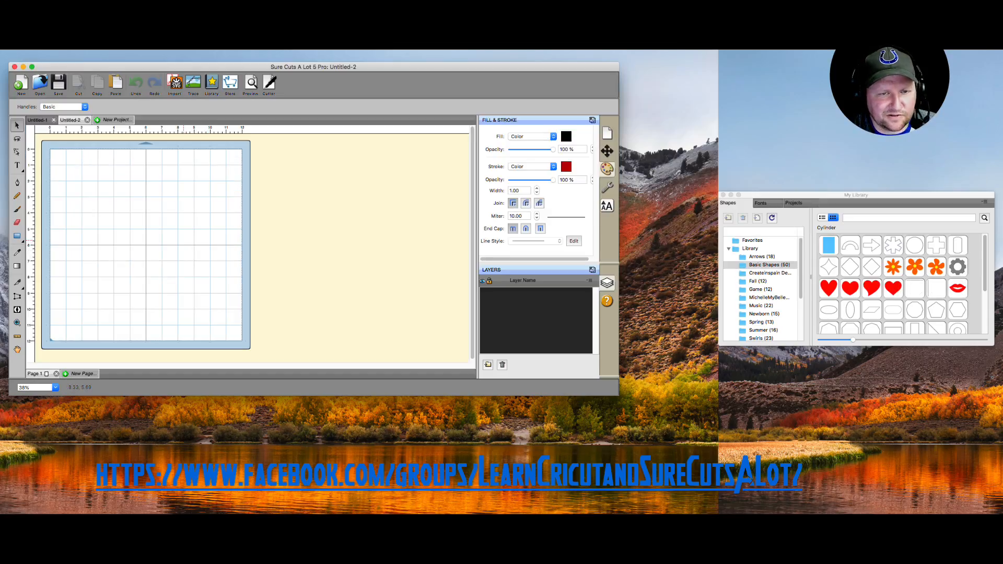
- Draw a black rectangle about 2.5 by 2 grid squares and move it to the mat's upper-right corner
click(17, 236)
drag(97, 171, 137, 204)
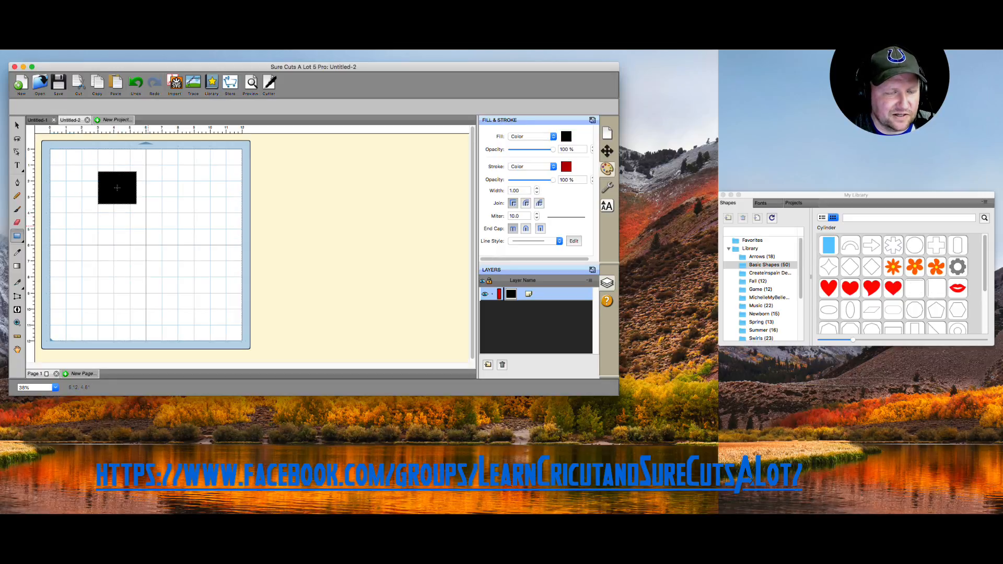
click(17, 125)
drag(117, 188, 222, 170)
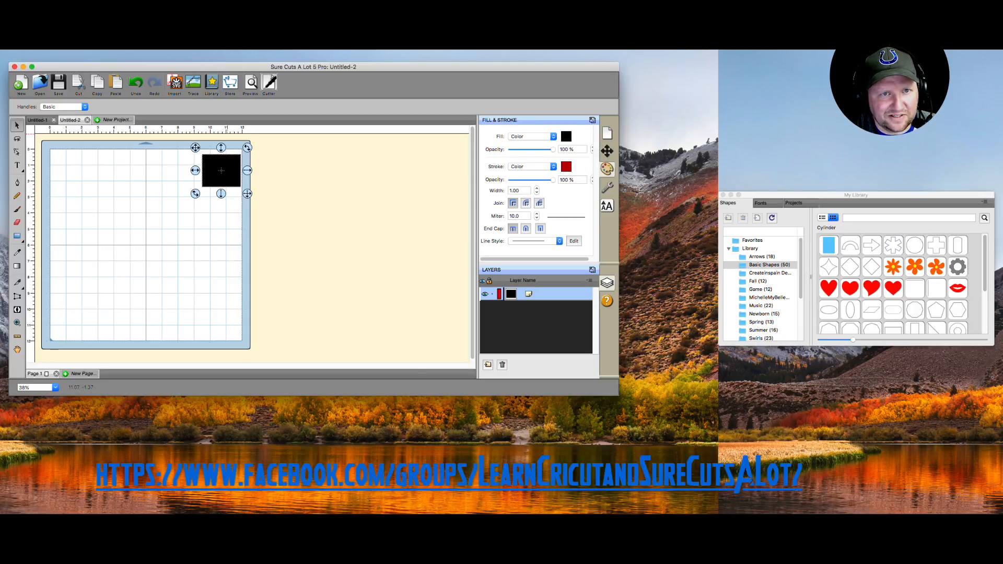
- Open the cutter management dialog and look through the list of supported cutter brands
click(269, 83)
drag(305, 216, 133, 193)
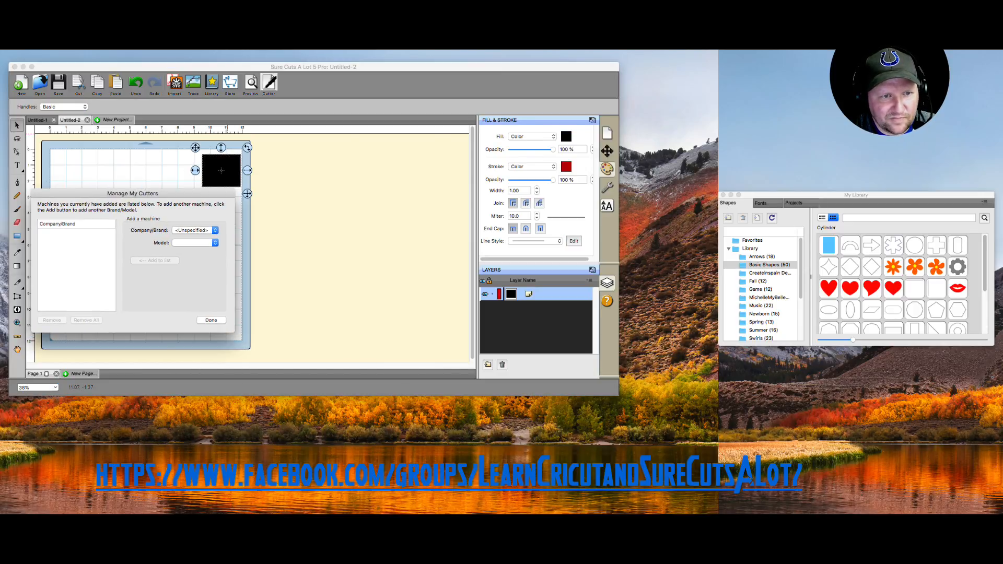
click(196, 231)
key(Down)
key(Down)
key(Down)
key(Down)
key(Down)
key(Down)
key(Down)
key(Down)
key(Down)
key(Down)
key(Down)
key(Down)
key(Down)
key(Down)
key(Down)
key(Down)
key(Down)
key(Down)
key(Down)
key(Down)
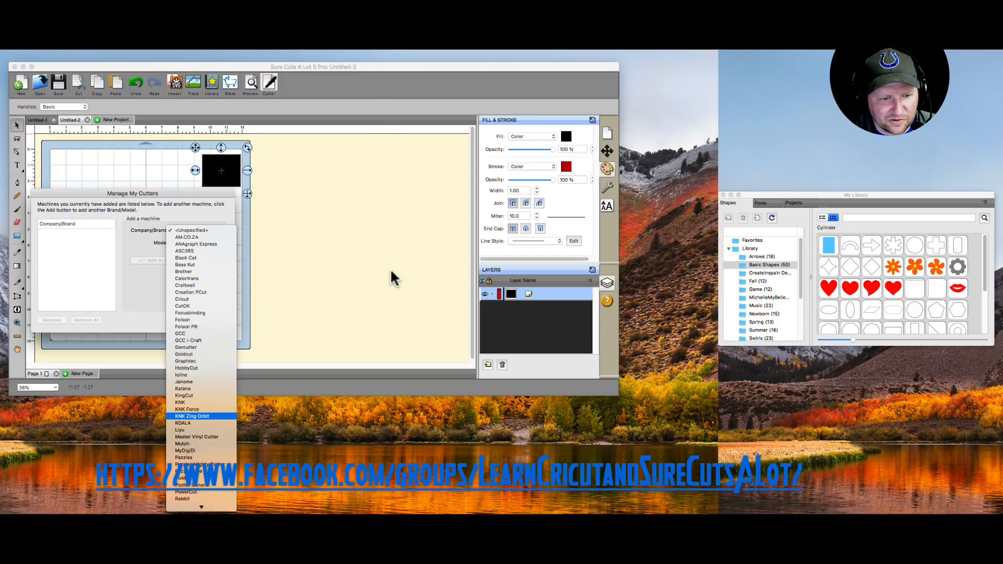
key(Up)
key(Up)
key(Up)
key(Up)
key(Up)
key(Up)
key(Up)
key(Up)
key(Up)
key(Down)
key(Down)
key(Down)
key(Down)
key(Down)
key(Down)
key(Down)
key(Down)
key(Down)
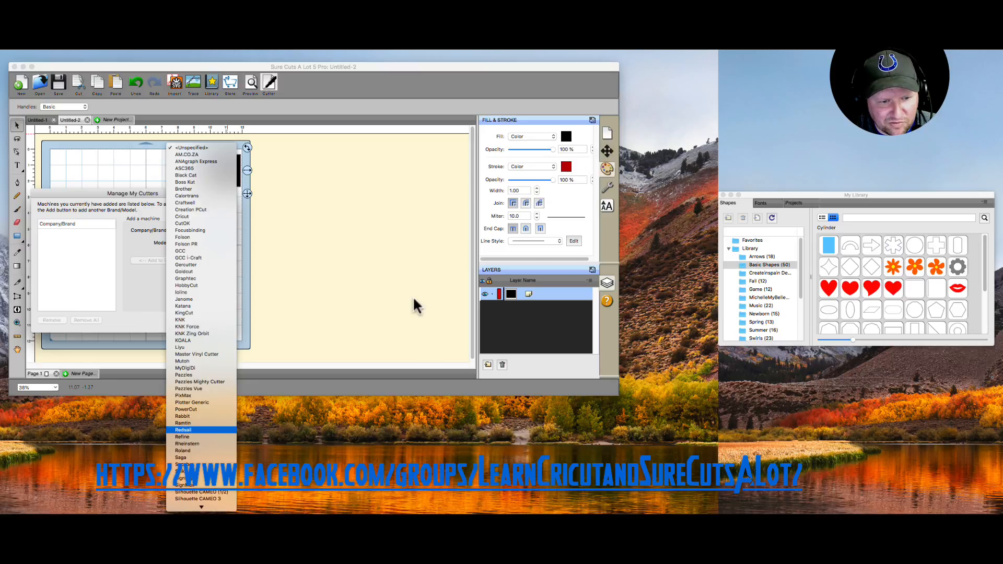
- Choose Silhouette CAMEO 3 as the brand, add it to the cutter list, and continue to the cut settings
key(Down)
key(Down)
key(Down)
key(Down)
key(Down)
key(Down)
key(Down)
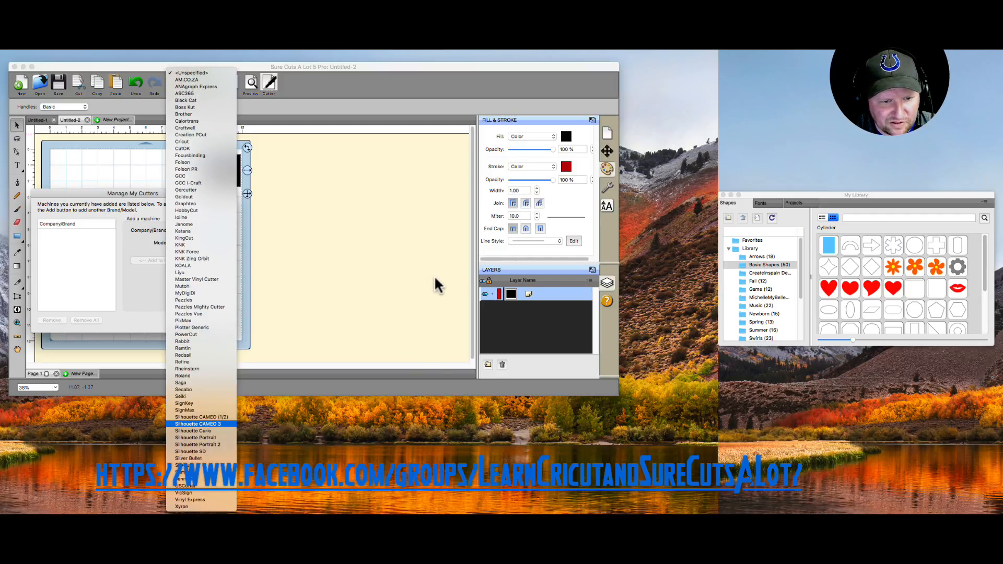
key(Return)
key(Return)
key(Return)
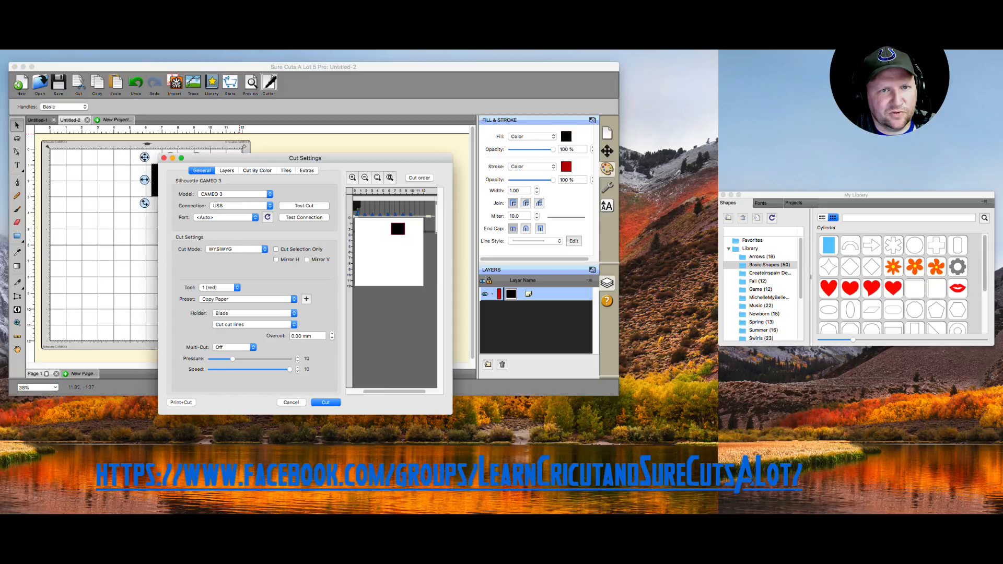
- Compare the WYSIWYG and Origin Point cut modes in the cut preview, and close the cut settings without cutting
drag(305, 157, 211, 104)
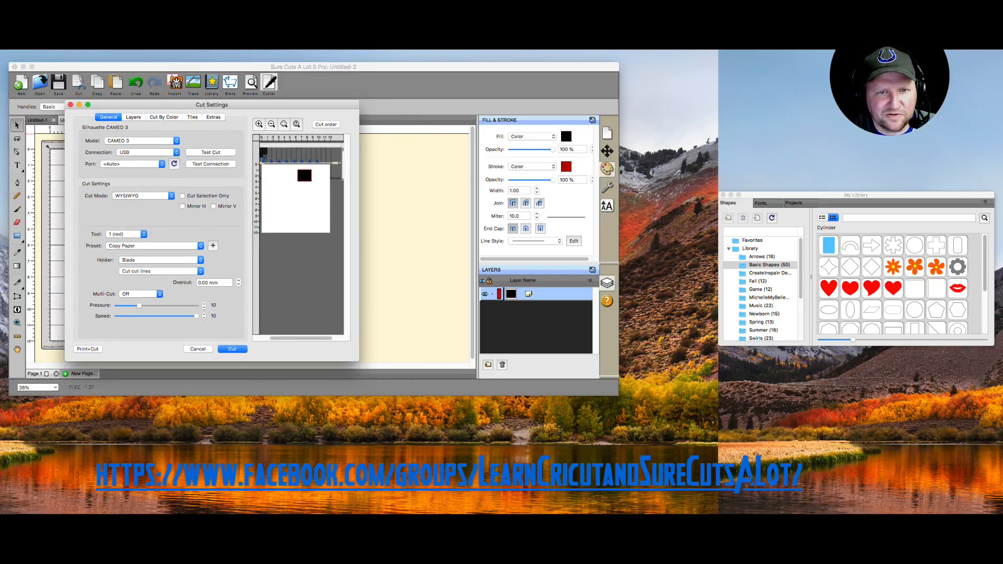
mouse_move(211, 104)
mouse_down()
mouse_move(255, 107)
mouse_move(216, 113)
mouse_up()
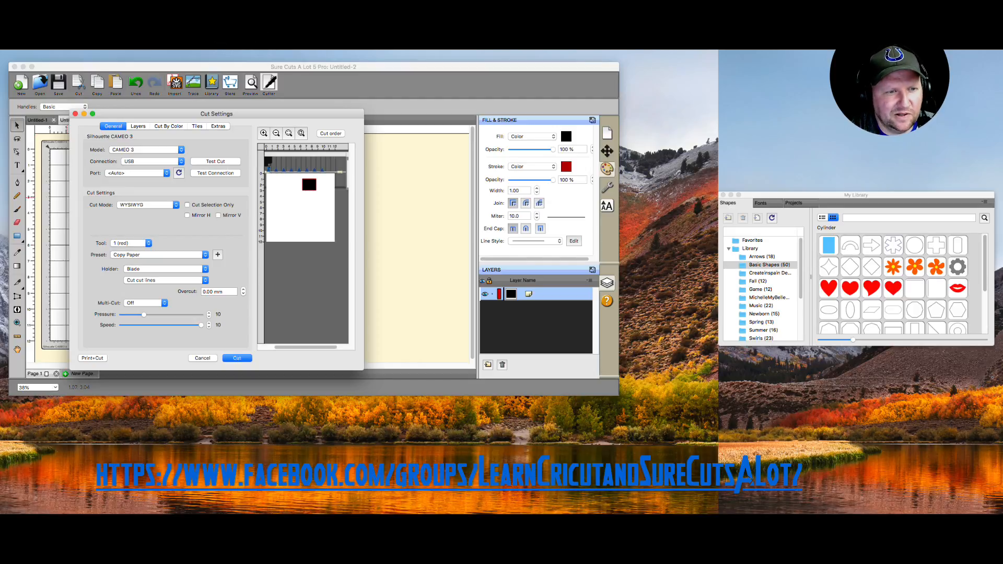
click(147, 205)
click(134, 211)
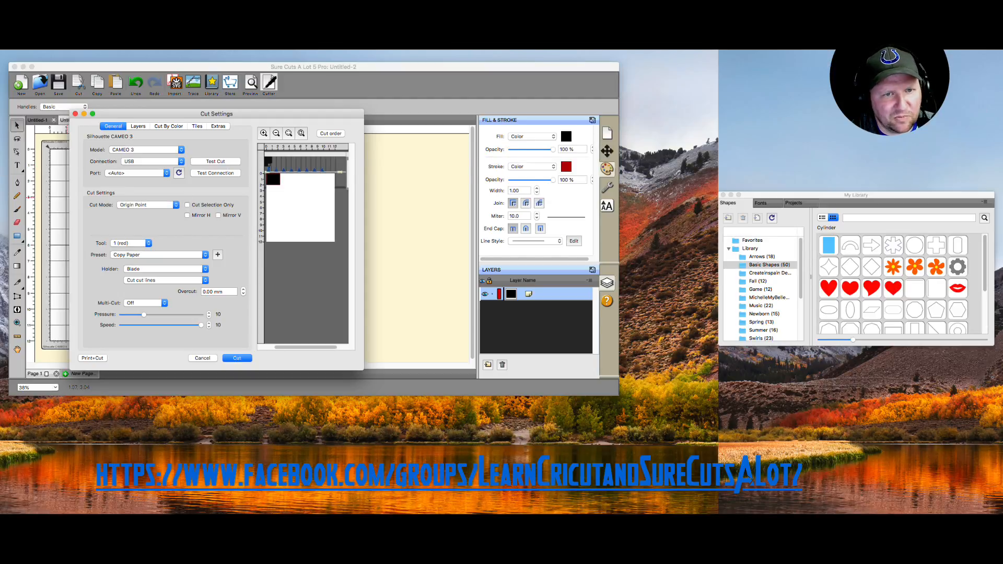
click(147, 205)
click(132, 198)
click(147, 205)
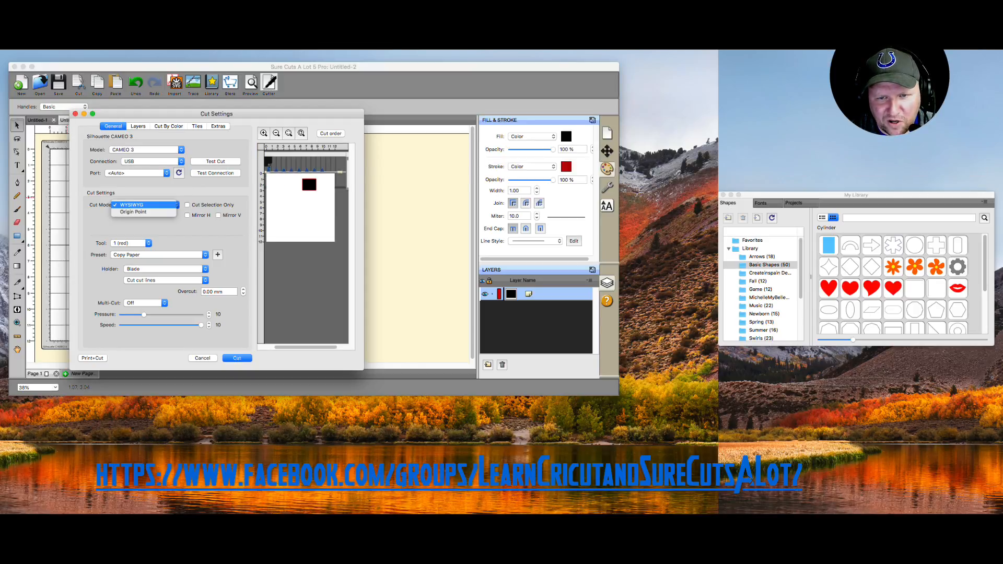
click(133, 211)
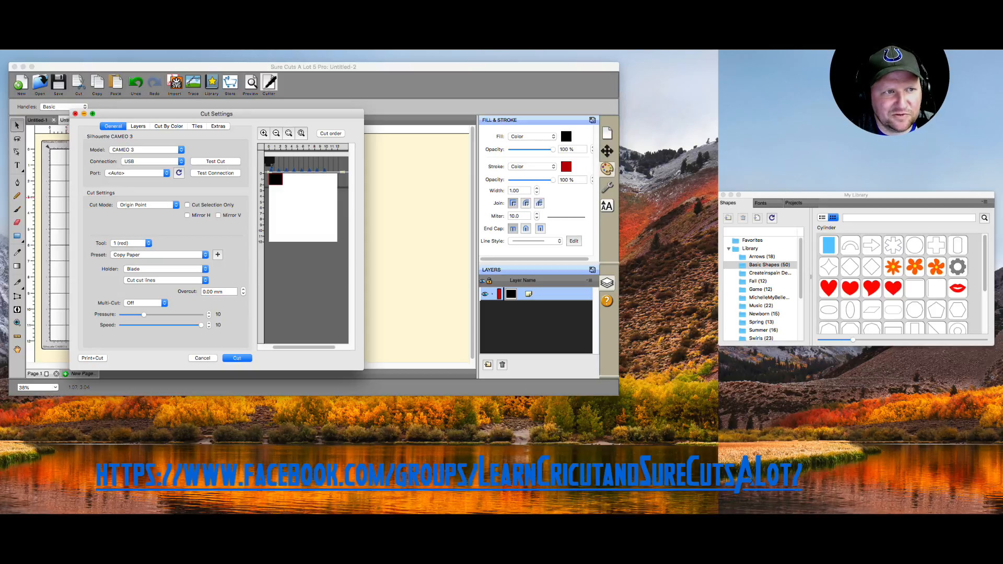
click(76, 113)
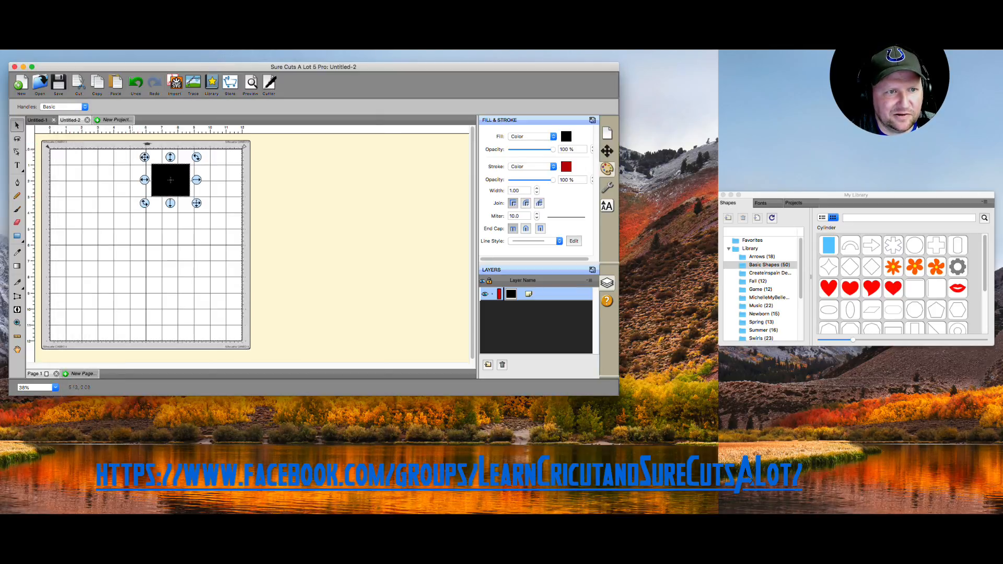
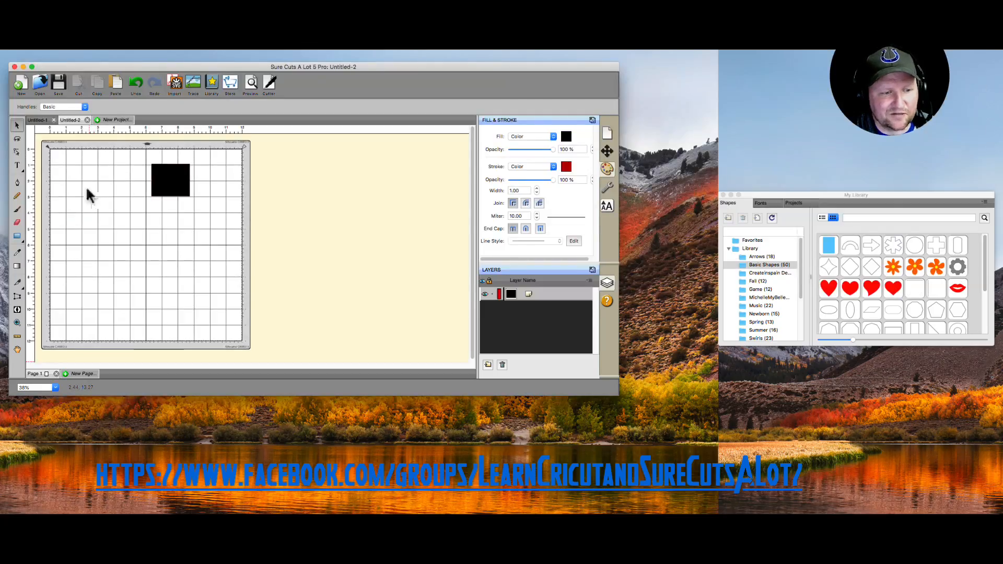
- Move the black rectangle about 3 grid squares left and 2 grid squares down on the mat
click(162, 176)
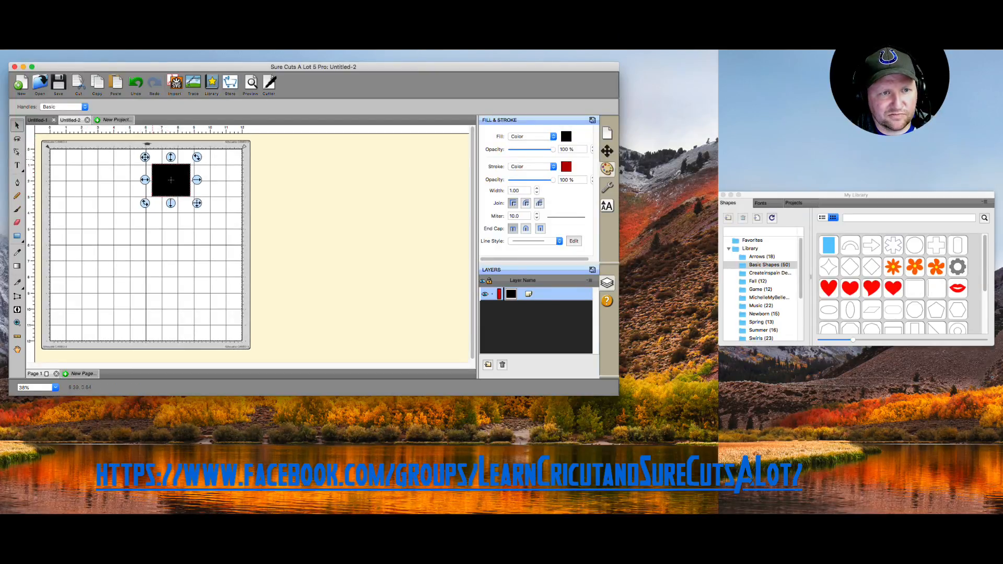
drag(181, 177, 133, 215)
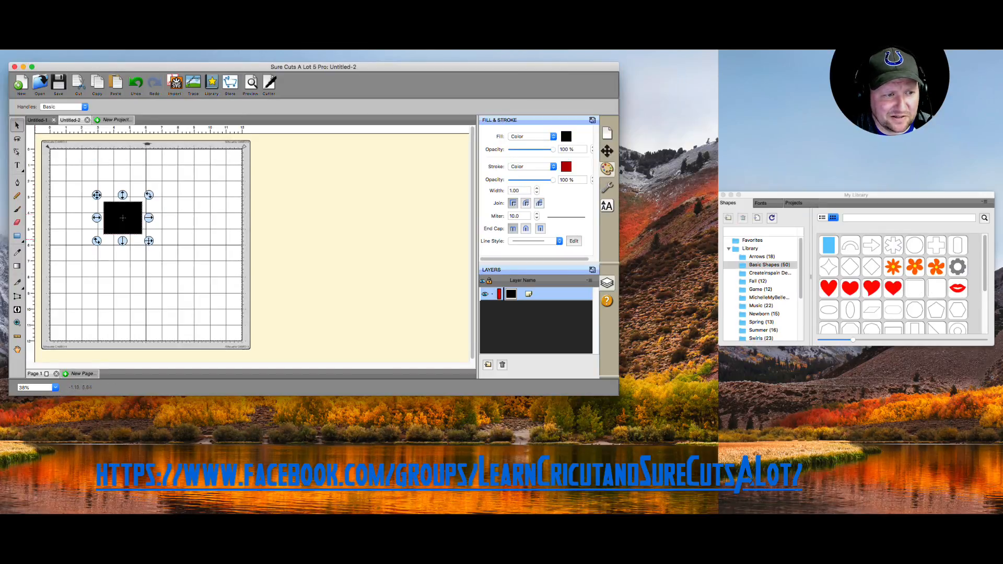
- Replace the black rectangle with the text HELLO near the mat's upper edge, enlarged to about 5 grid squares wide
click(17, 166)
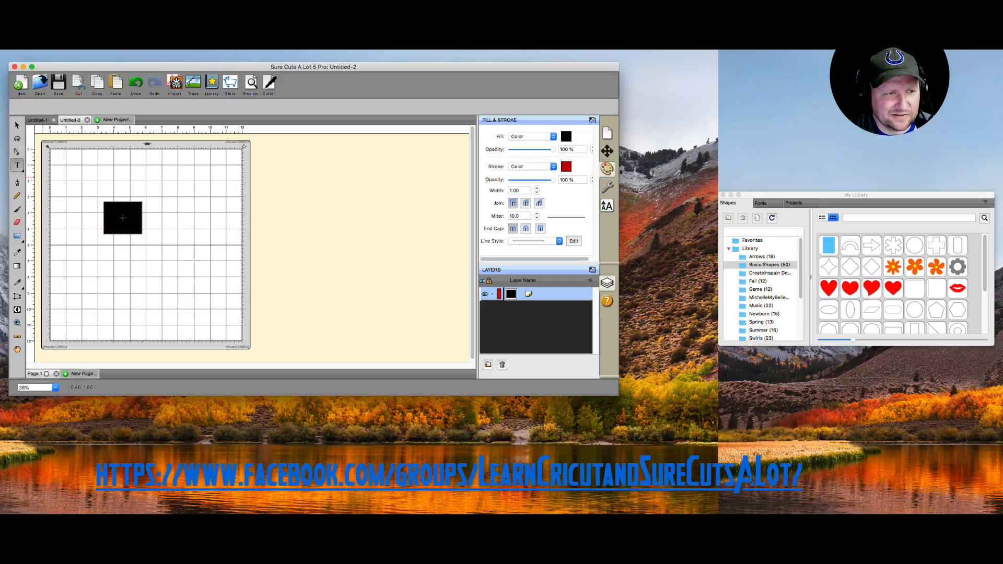
click(83, 165)
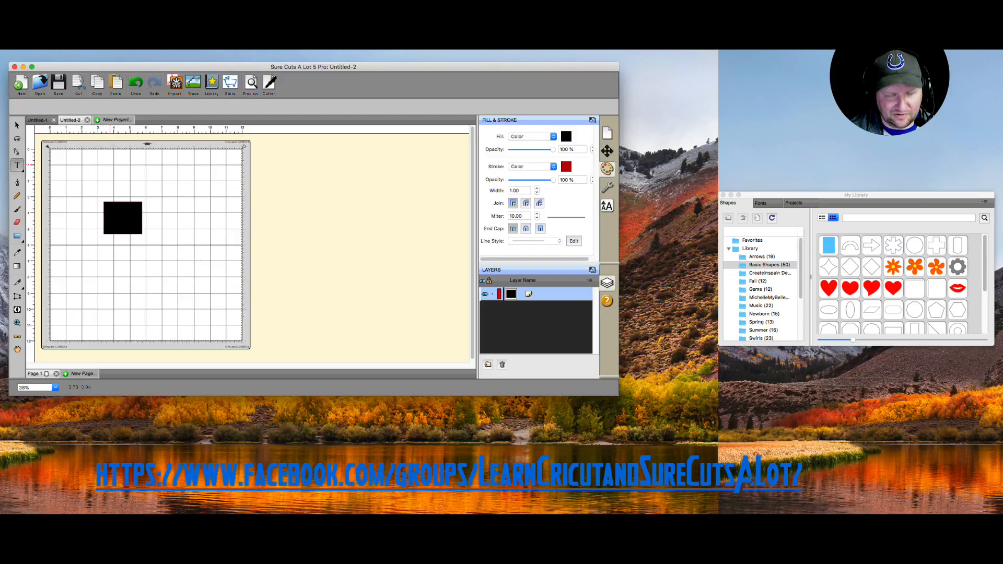
text(HELLO)
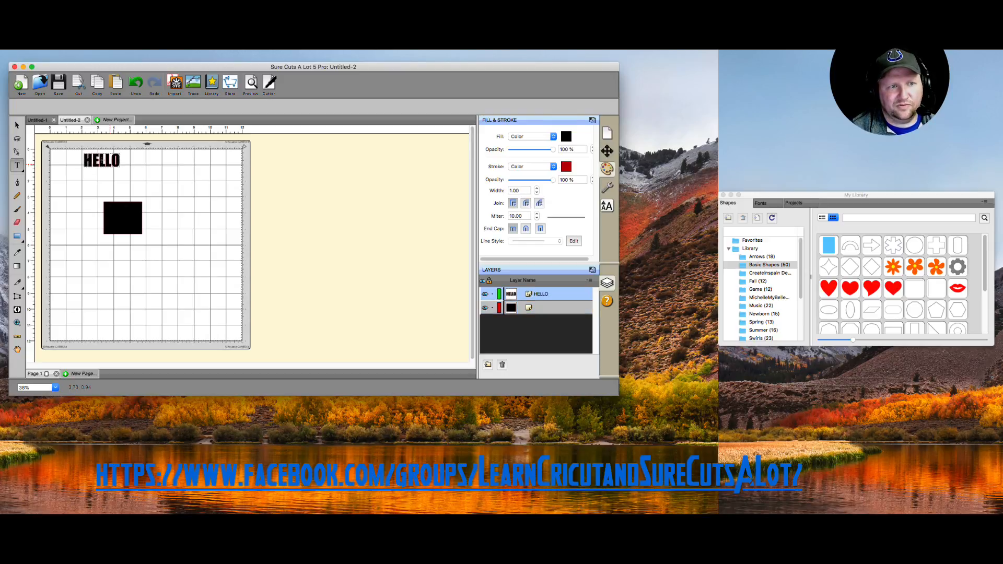
click(17, 125)
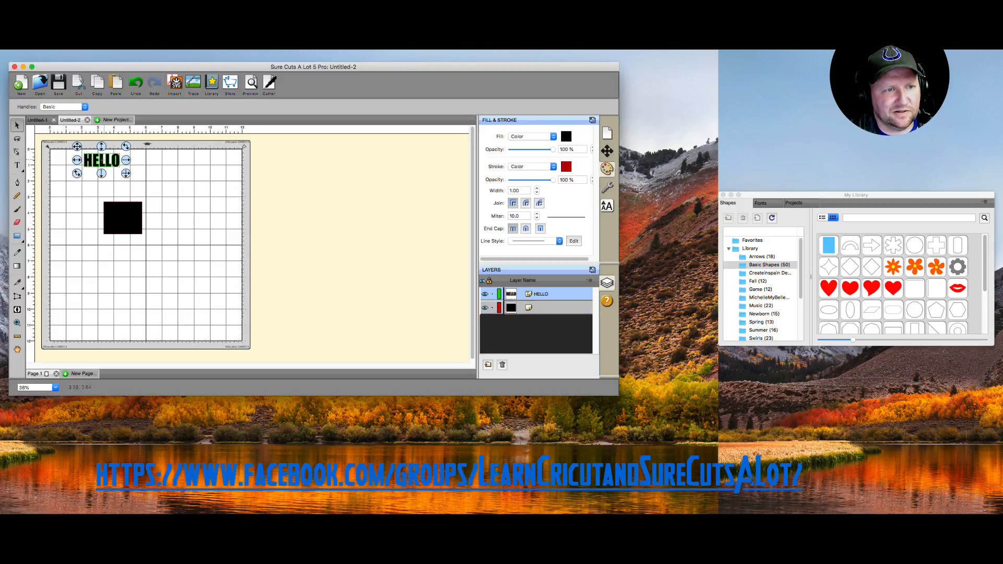
drag(126, 173, 104, 309)
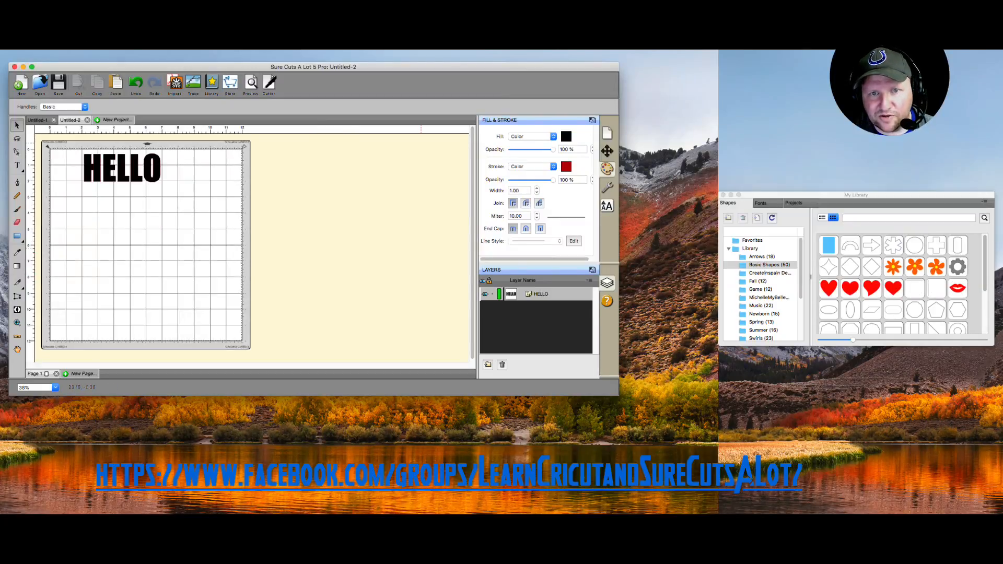
- Try to set the HELLO text's fill color to blue, and move the text to the middle of the mat
click(566, 137)
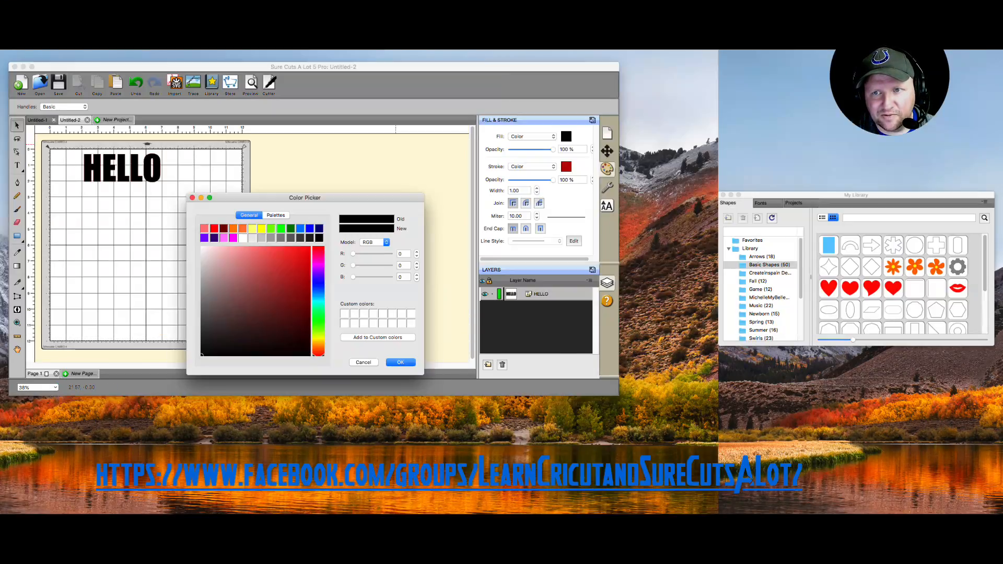
click(300, 228)
key(Return)
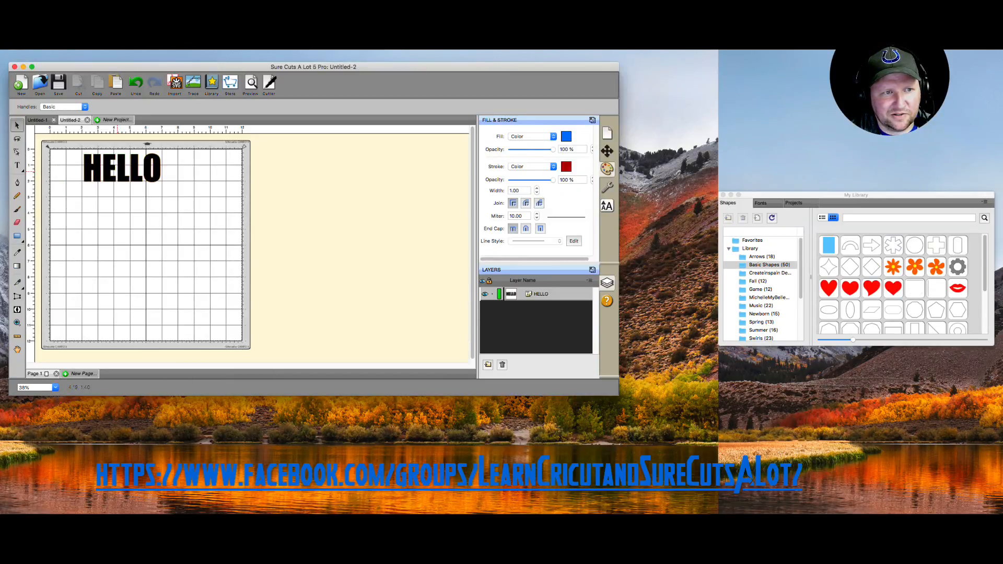
click(118, 172)
drag(122, 168, 138, 242)
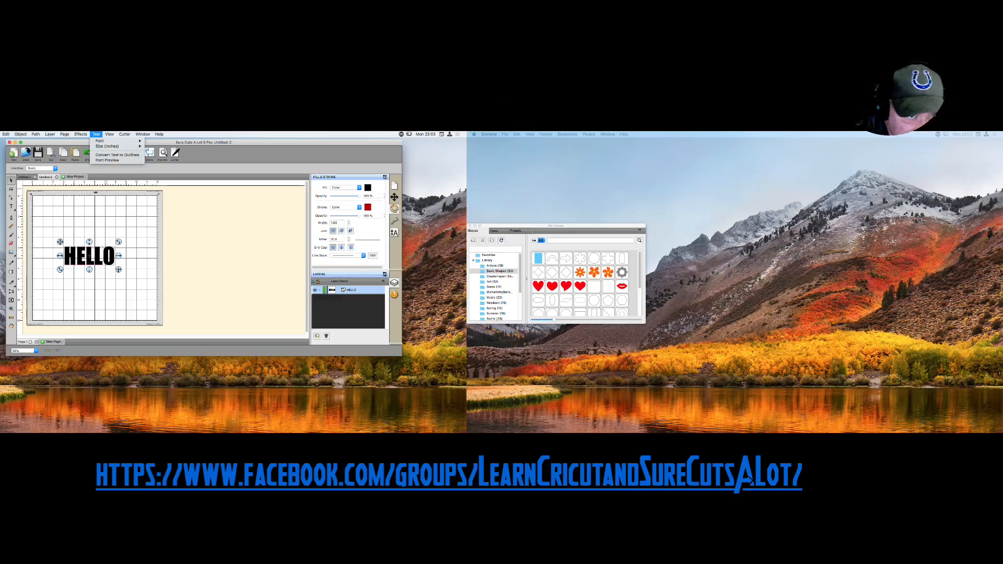
- Add a Shadow Layer effect to the HELLO text with a size of 0.150 in and a layer count of 4
click(80, 134)
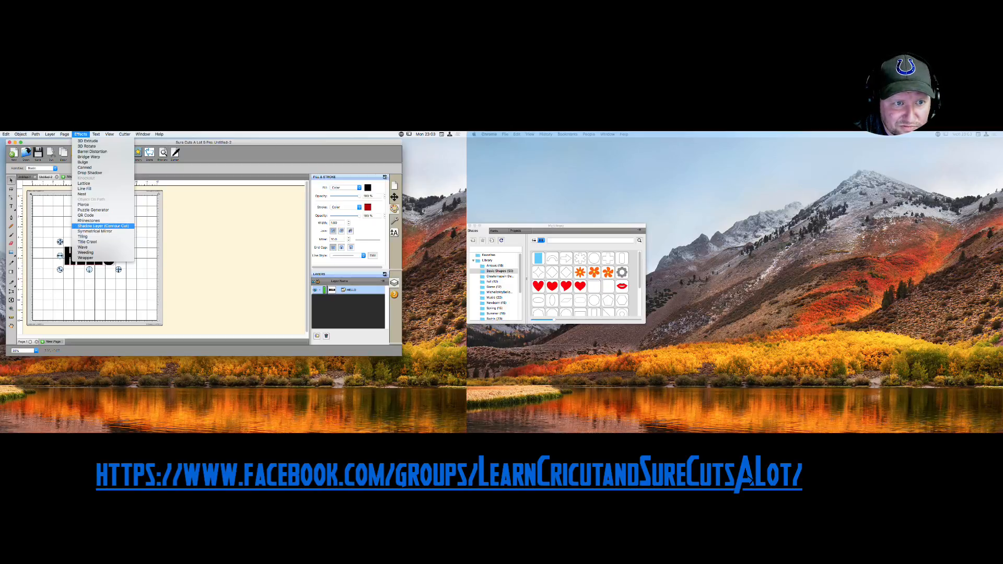
click(103, 225)
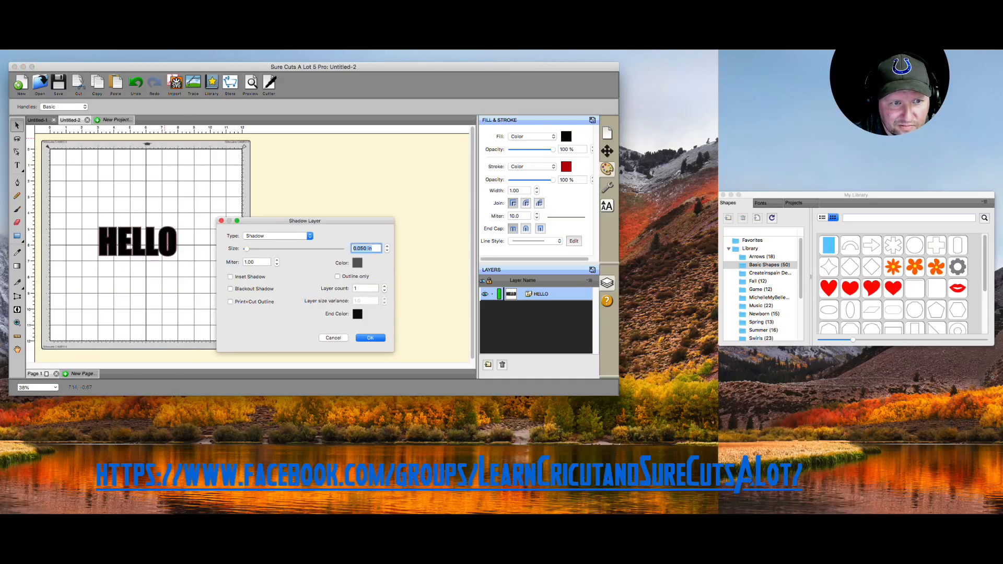
click(386, 246)
key(Down)
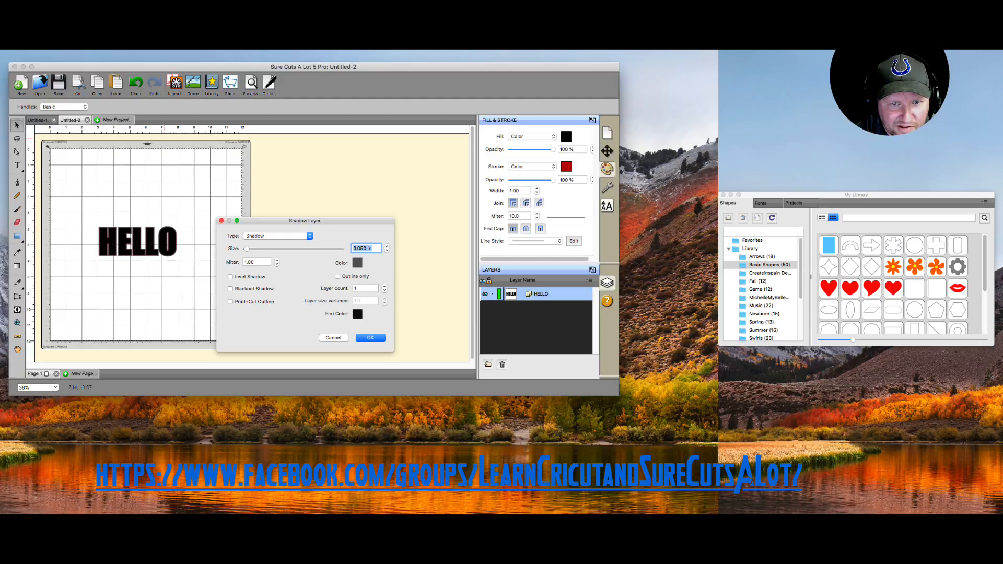
click(387, 247)
click(384, 286)
click(384, 286)
click(384, 286)
click(384, 286)
click(384, 287)
click(384, 286)
click(384, 290)
click(384, 290)
click(384, 291)
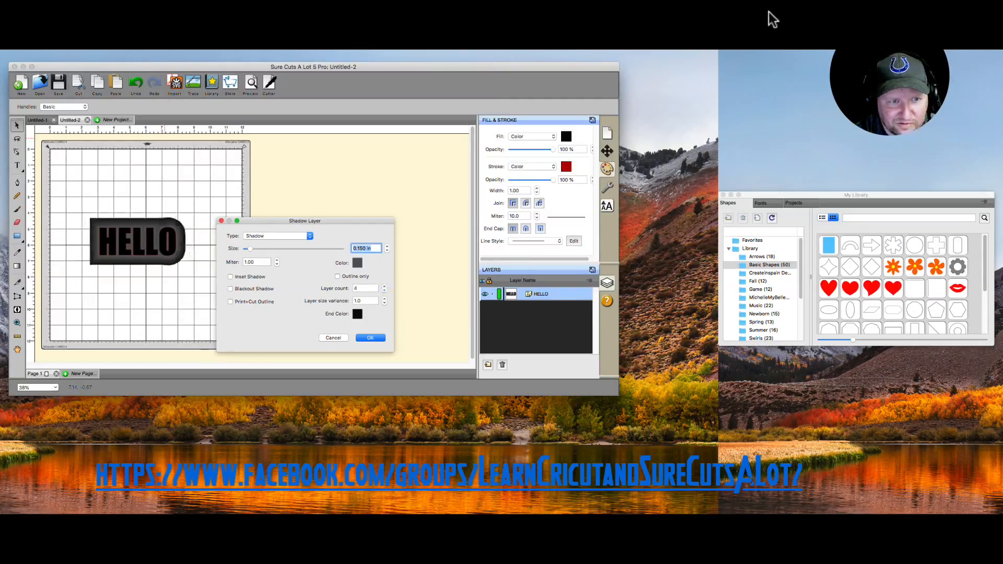
drag(306, 220, 305, 131)
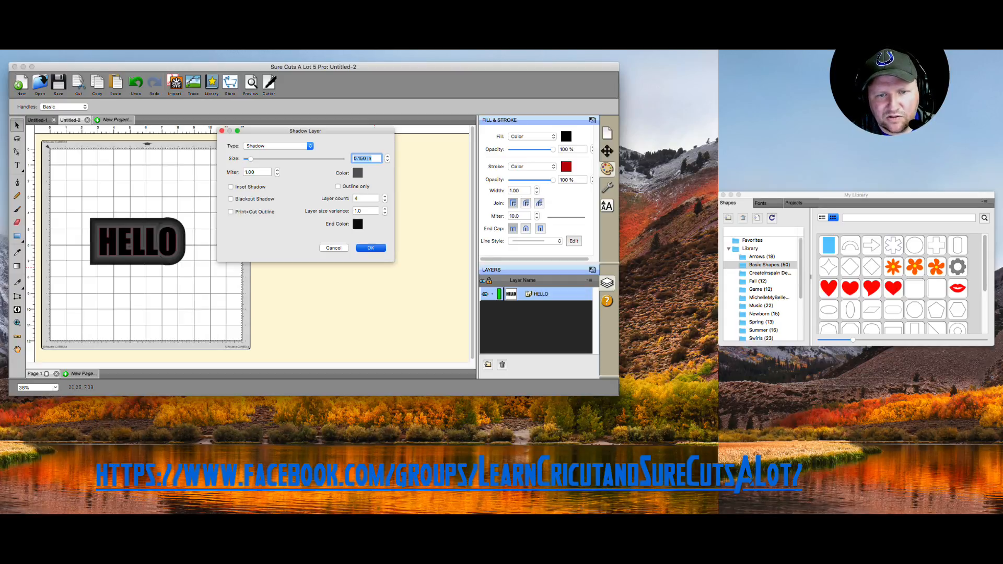
key(Return)
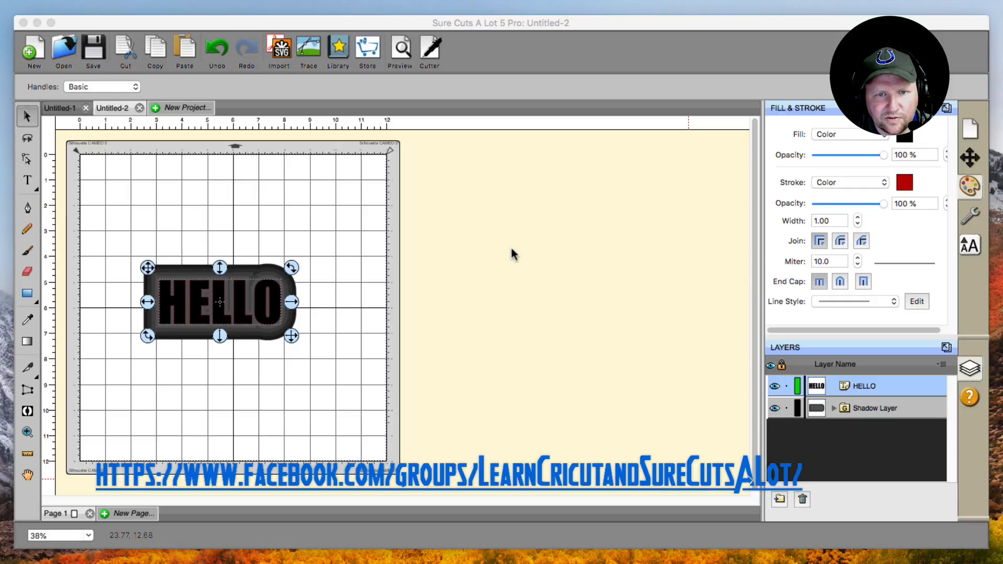
- Switch to the web browser and look over the Craft Edge home page for the available Sure Cuts A Lot products
key(super+Tab)
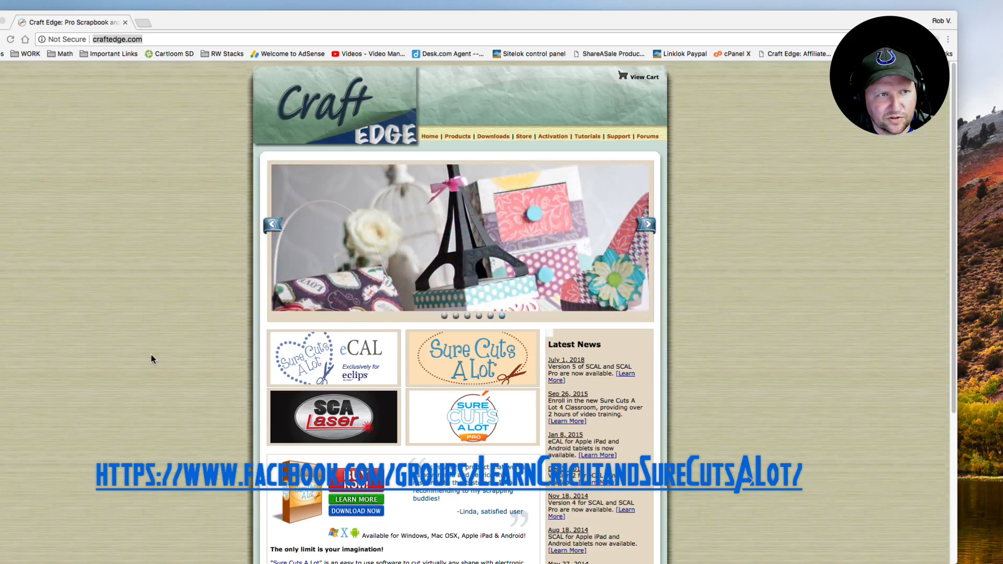
scroll(122, 376, down, 3)
scroll(121, 391, up, 3)
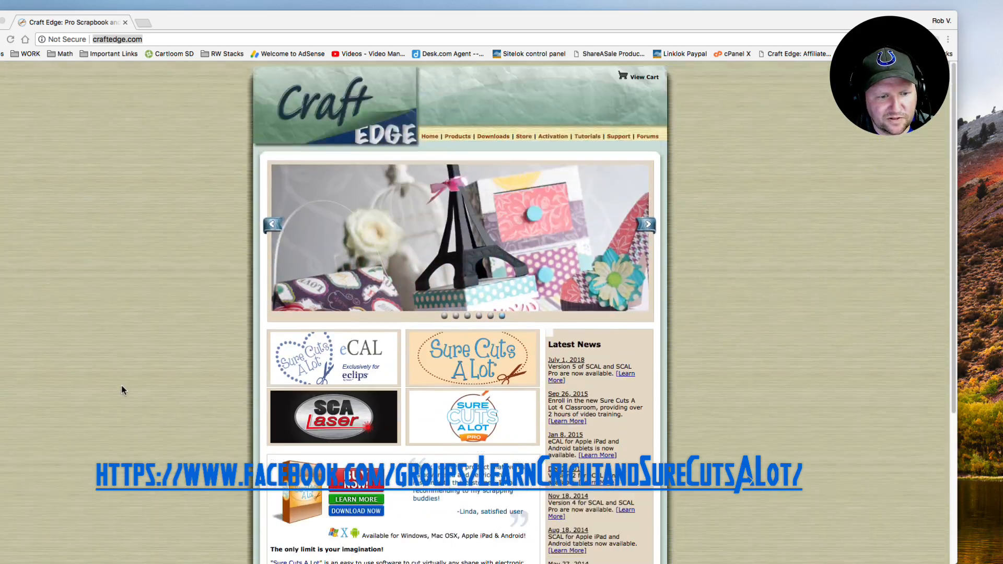
scroll(123, 392, down, 5)
scroll(412, 390, up, 3)
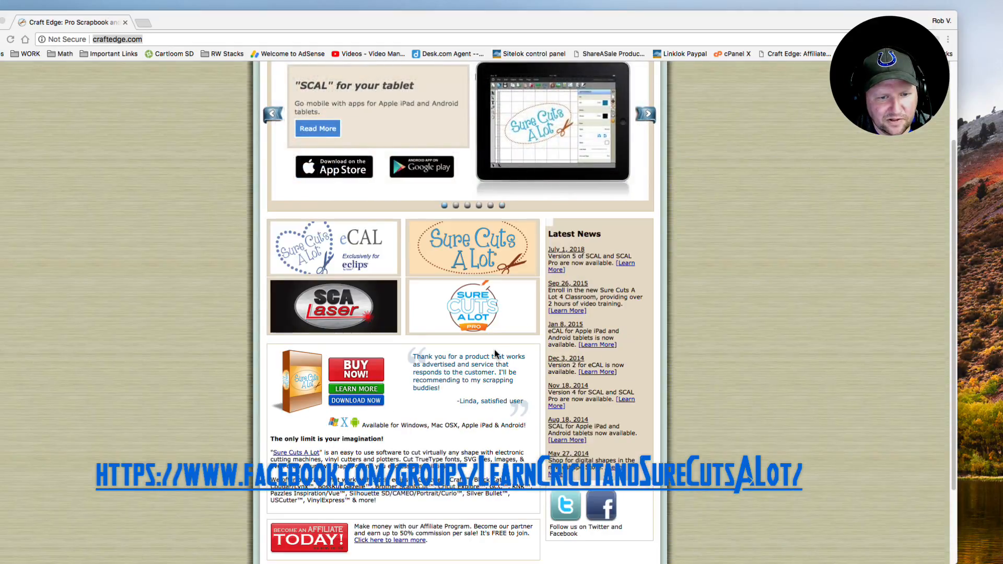
scroll(449, 387, up, 3)
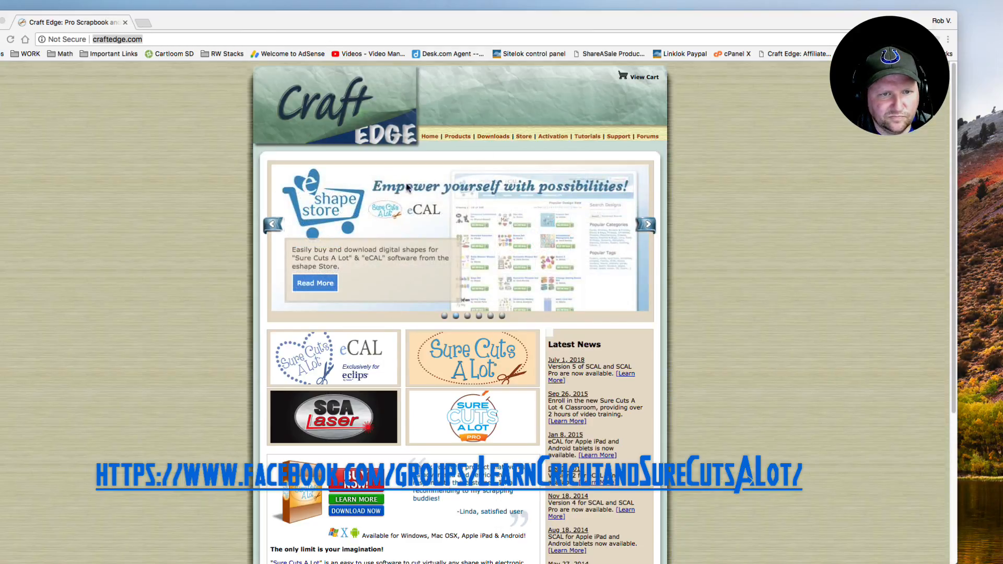
- Open the Sure Cuts A Lot v5 purchase page from the product listing and highlight the full version's special offer price
click(458, 137)
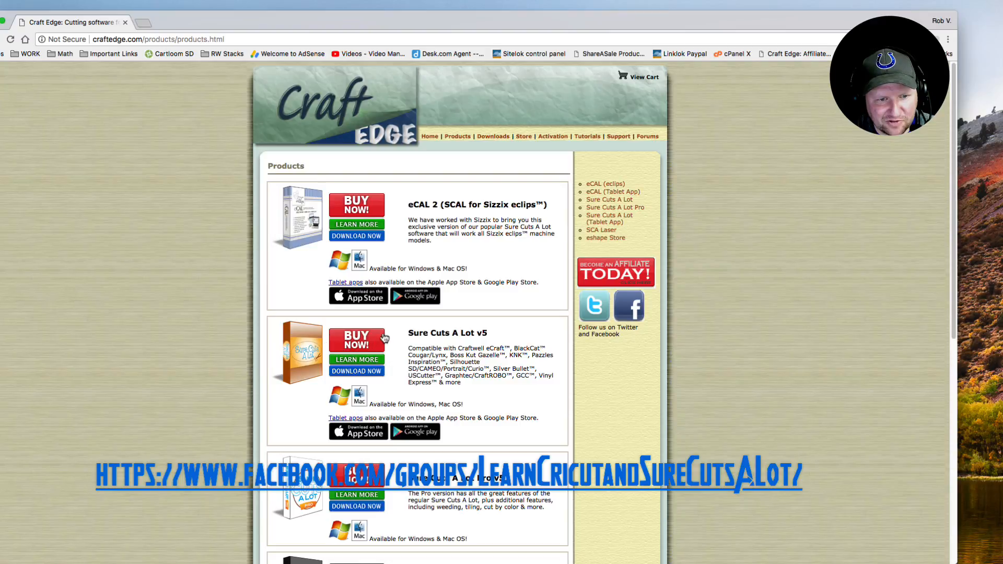
click(366, 345)
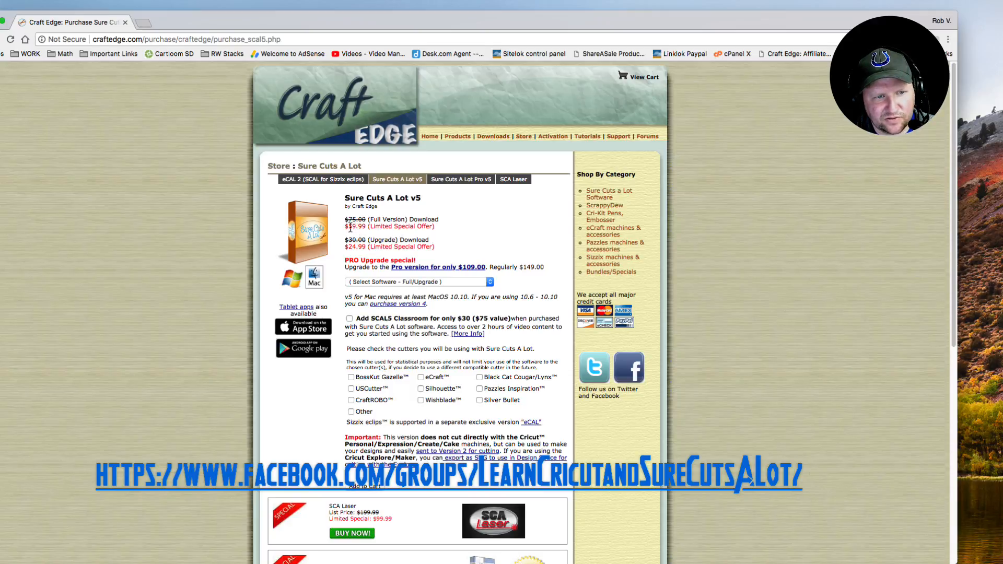
drag(349, 228, 437, 228)
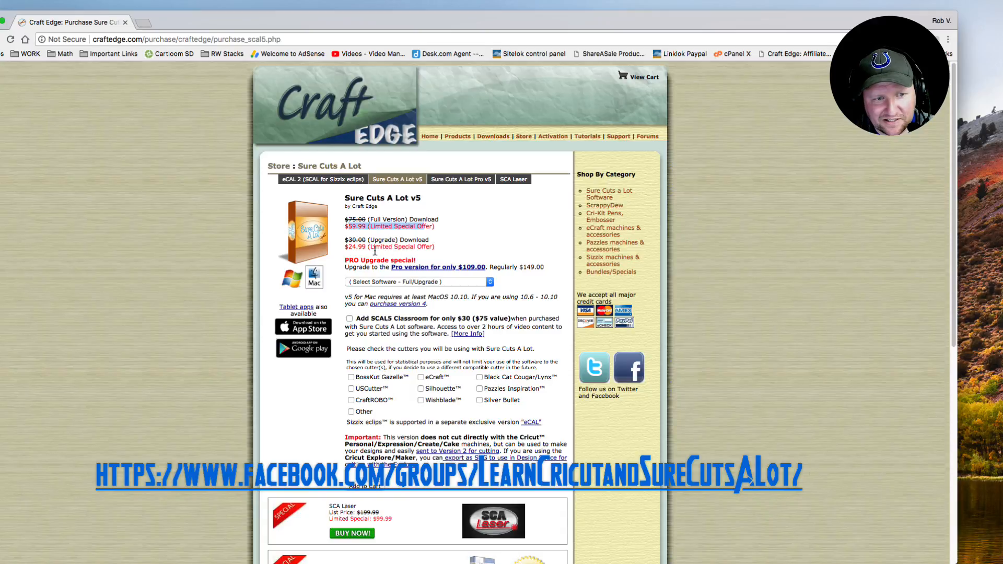
- Highlight the upgrade version's $24.99 special offer price on the Sure Cuts A Lot v5 purchase page
click(410, 235)
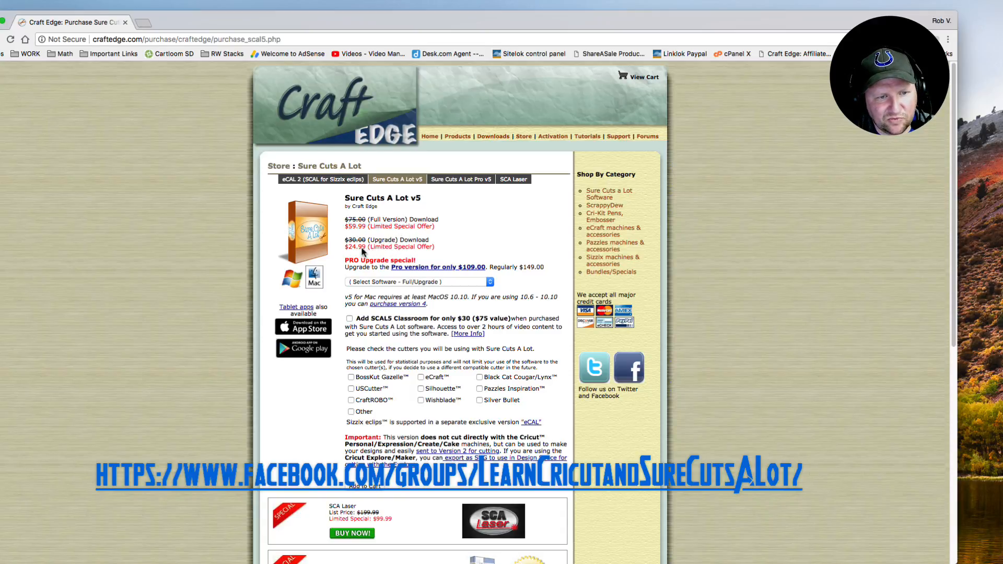
drag(348, 248, 447, 255)
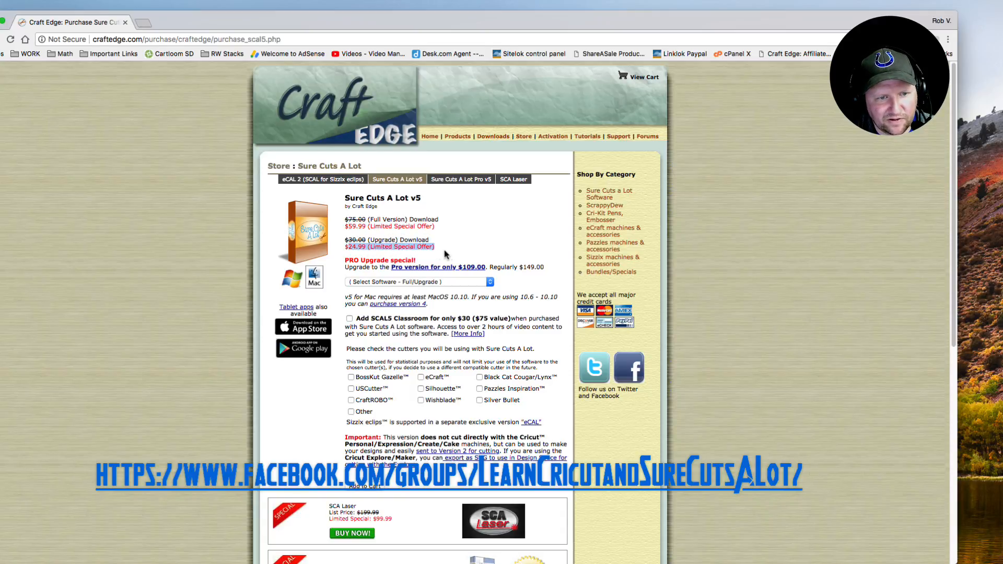
click(434, 248)
drag(347, 246, 416, 247)
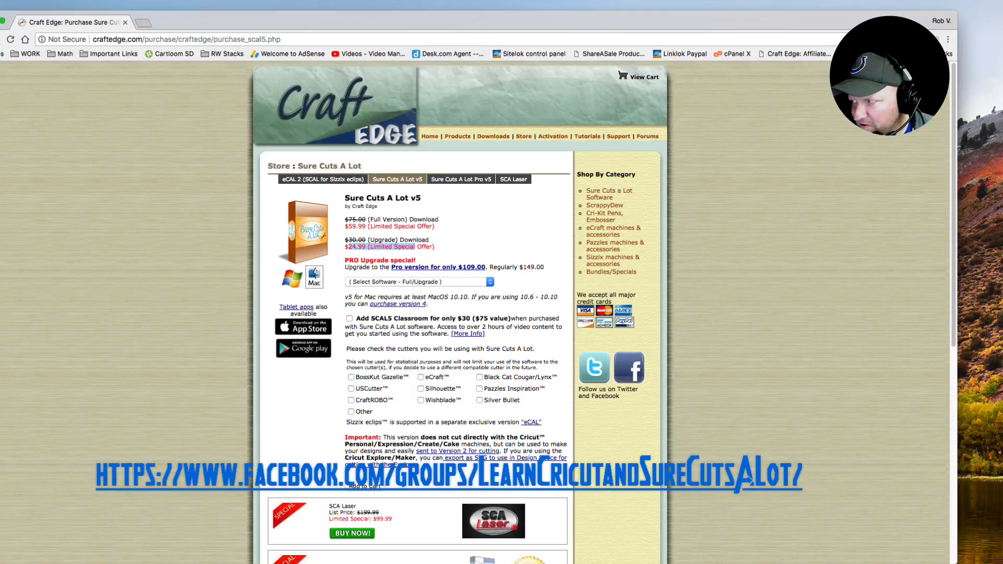
- Add SCAL5 Classroom for $30 to the Sure Cuts A Lot v5 purchase options and point out its listed value
key(super+Tab)
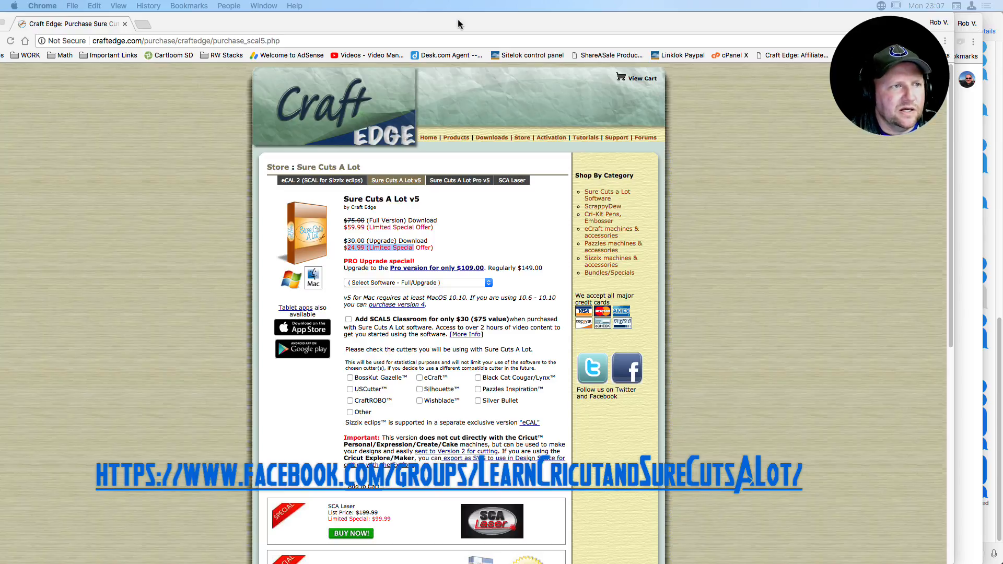
drag(457, 20, 486, 20)
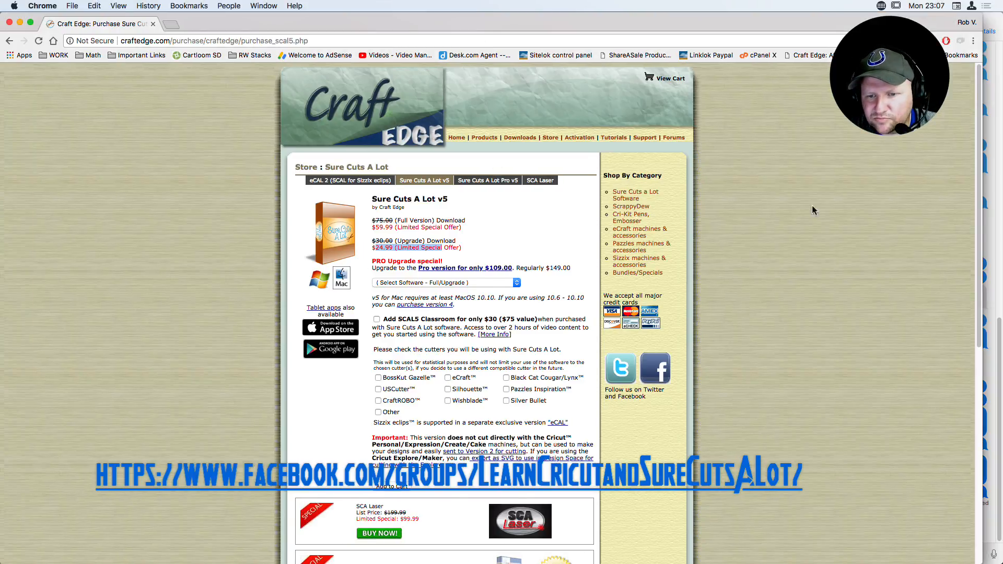
scroll(406, 278, down, 5)
scroll(405, 278, up, 2)
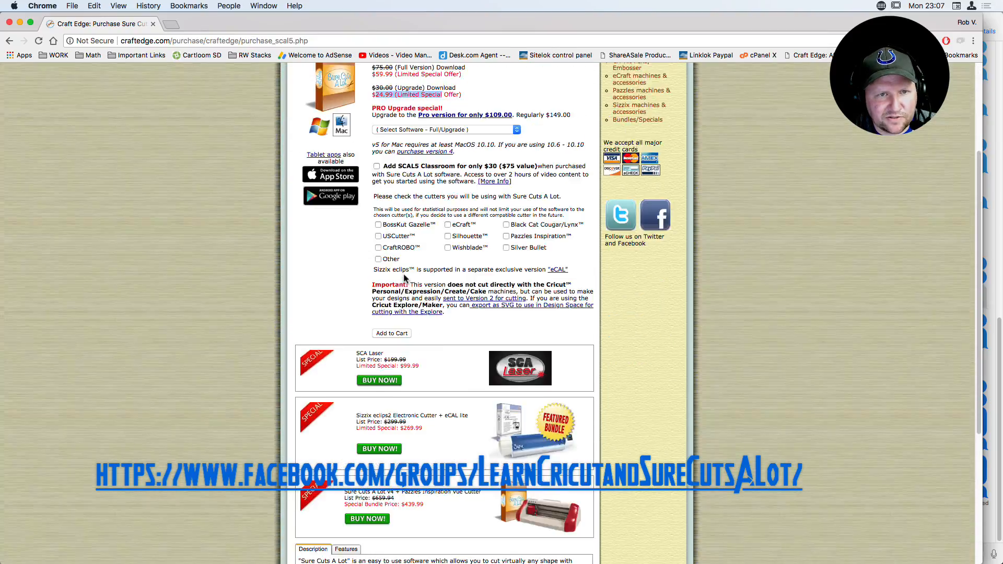
scroll(405, 279, up, 2)
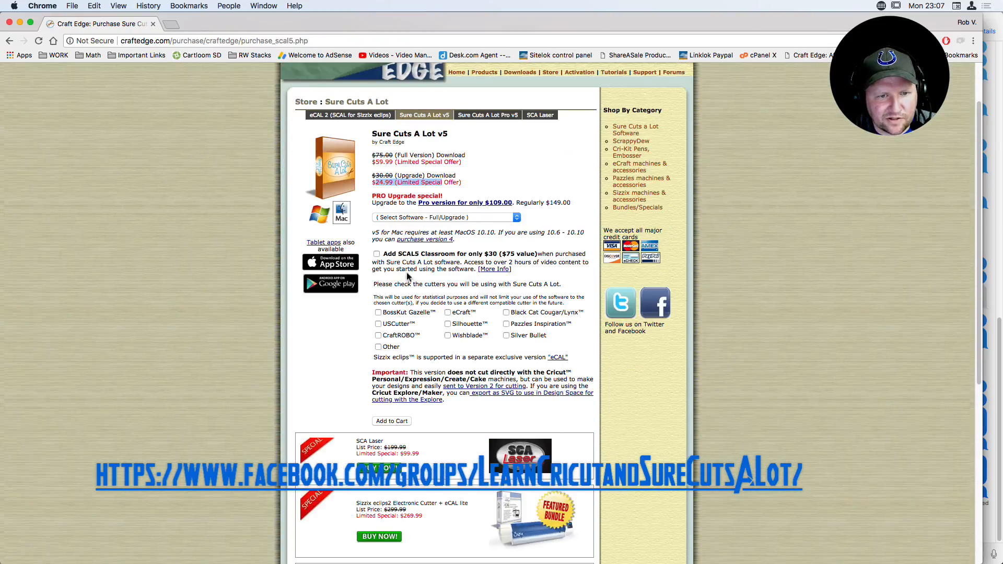
click(377, 254)
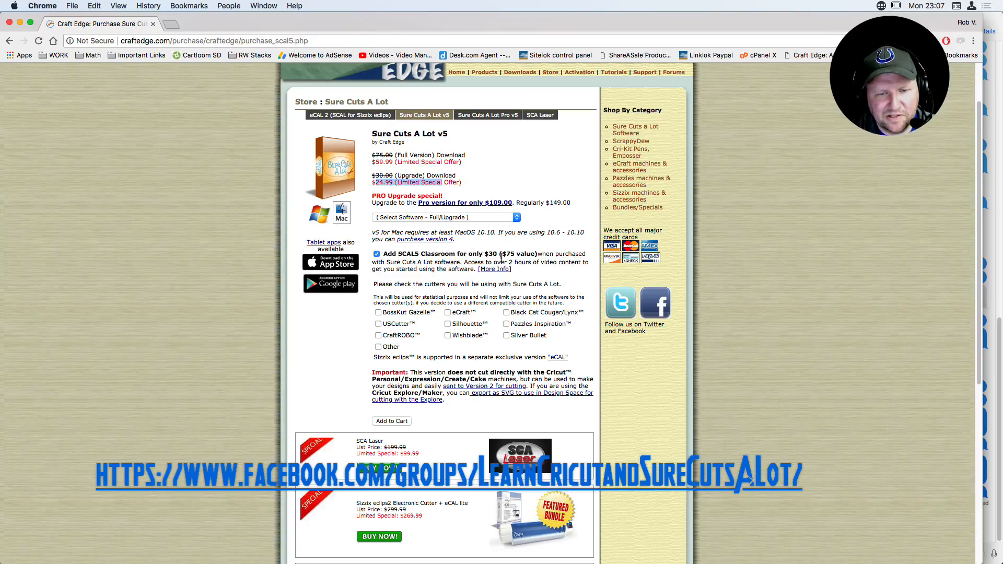
mouse_move(507, 255)
mouse_down()
mouse_move(546, 254)
mouse_move(477, 252)
mouse_move(490, 254)
mouse_up()
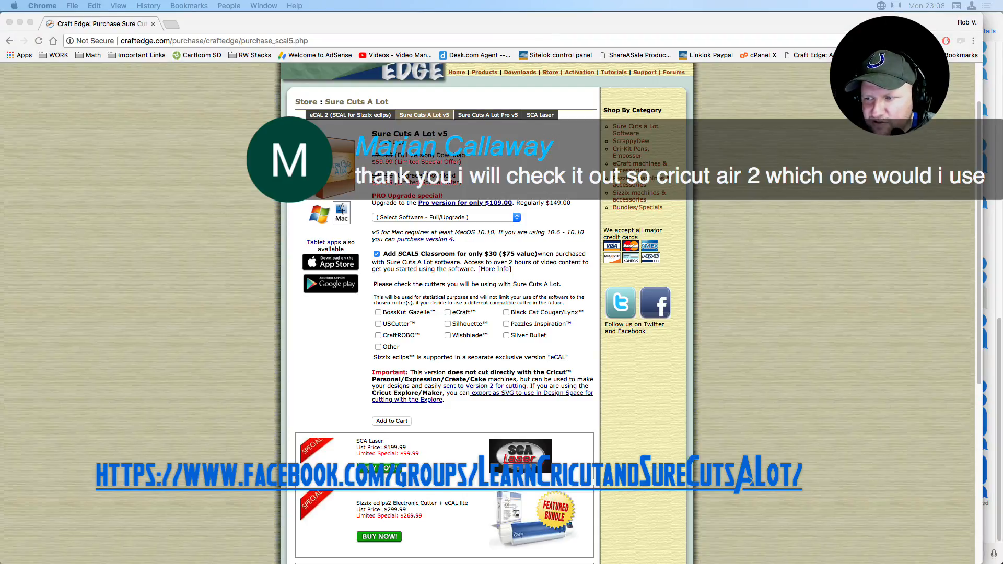
click(502, 114)
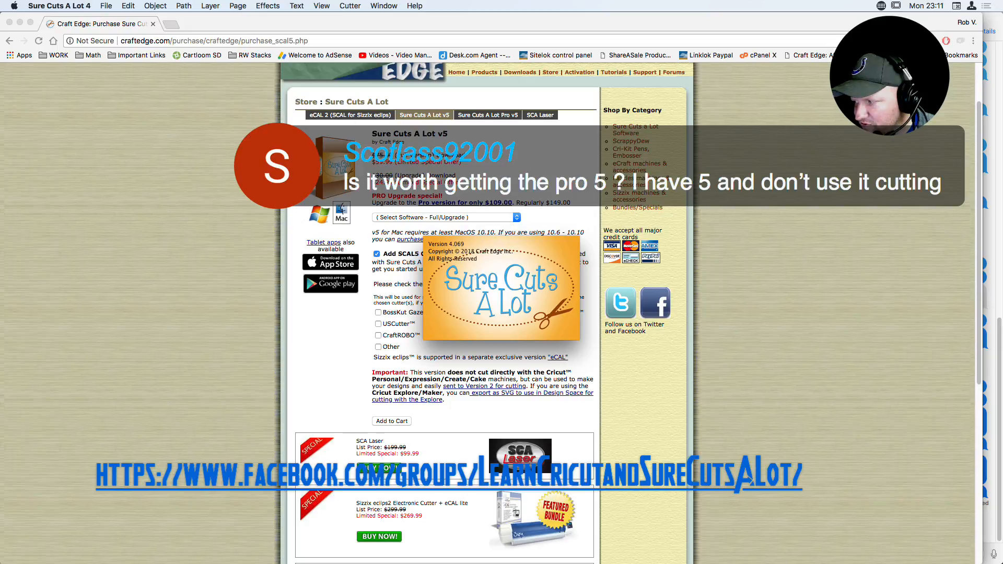
- Switch to Sure Cuts A Lot 5 Pro and undo the project's changes back to the plain HELLO text without the shadow layer
key(super+Tab)
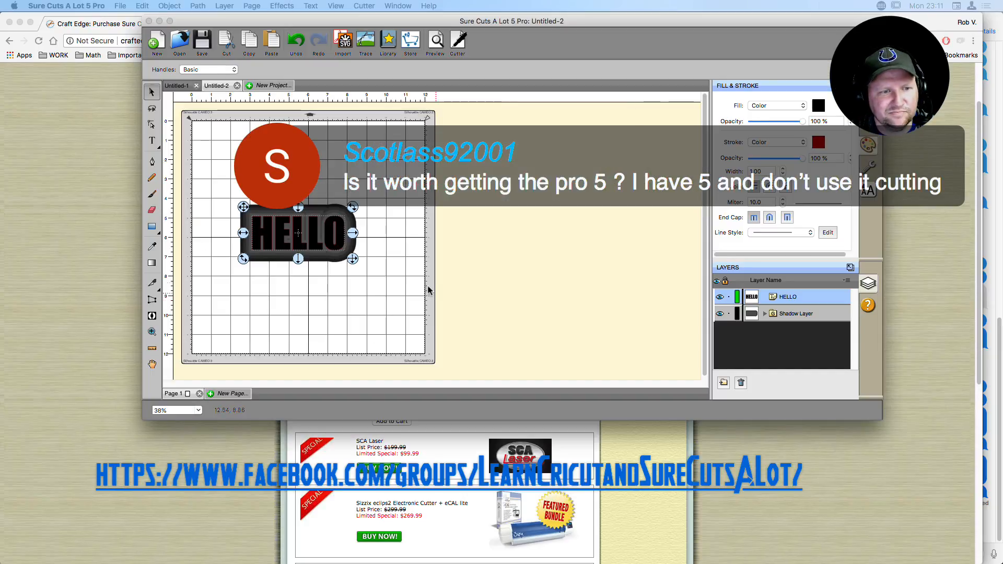
click(426, 290)
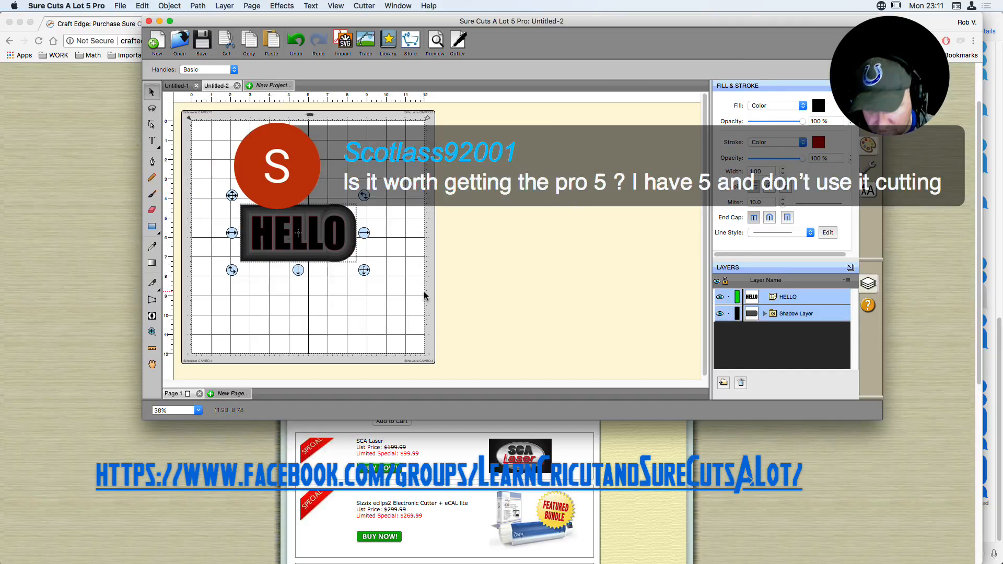
key(Delete)
click(152, 140)
key(super+z)
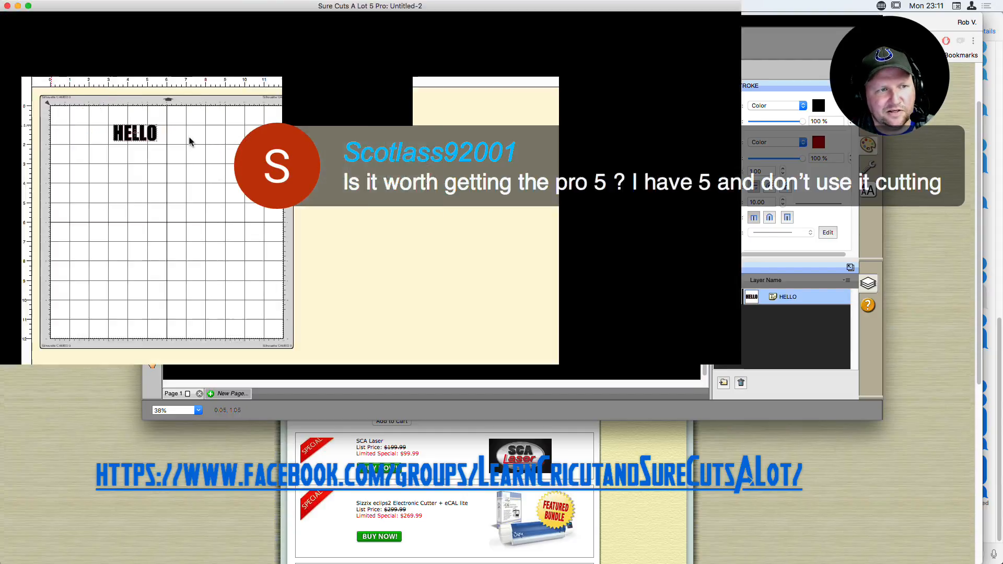
- Enlarge the HELLO text to about 7 in wide and place it in the upper part of the mat
click(152, 92)
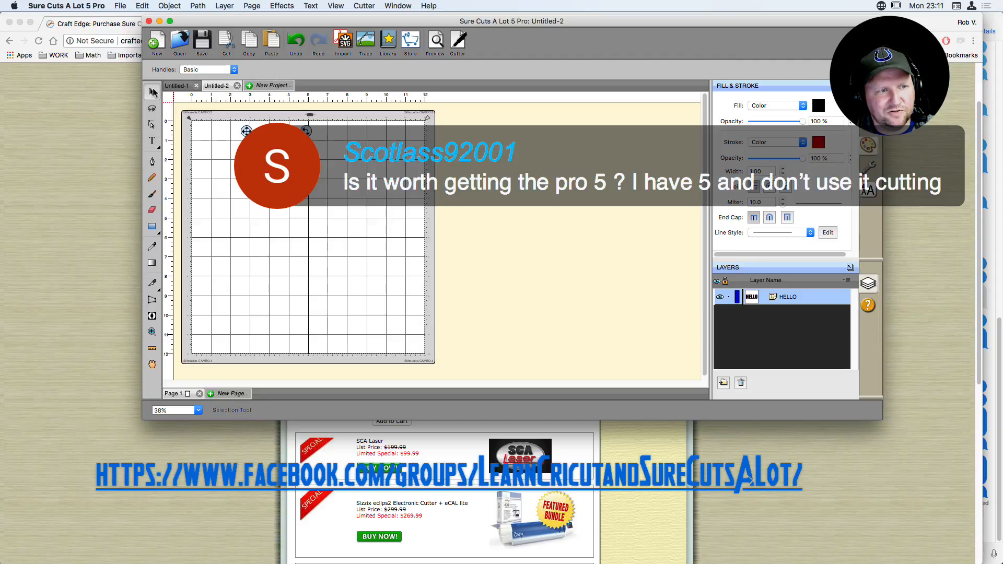
drag(304, 163, 404, 226)
drag(392, 184, 356, 196)
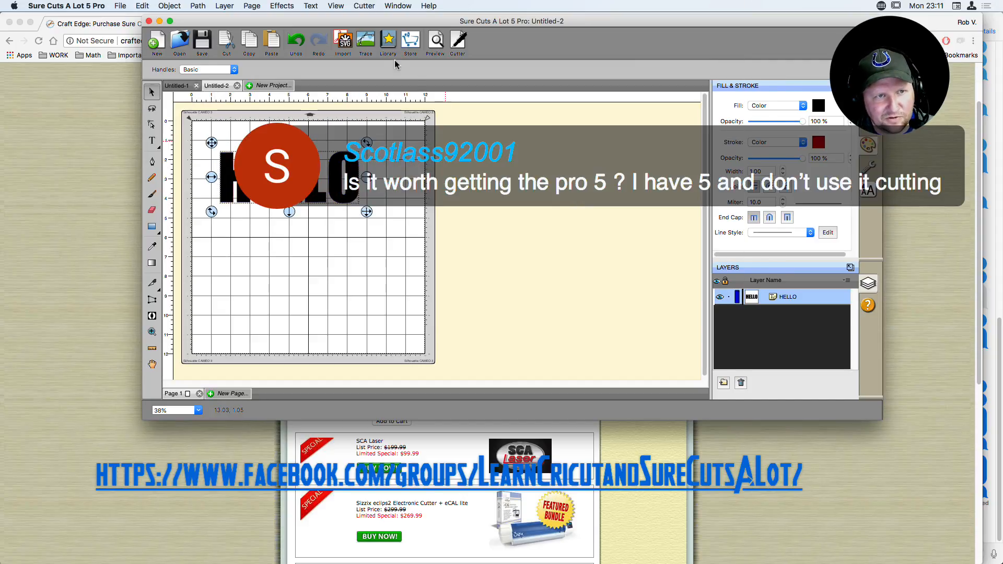
- Try the 3D Extrude effect with Use Perspective on the HELLO text
click(359, 6)
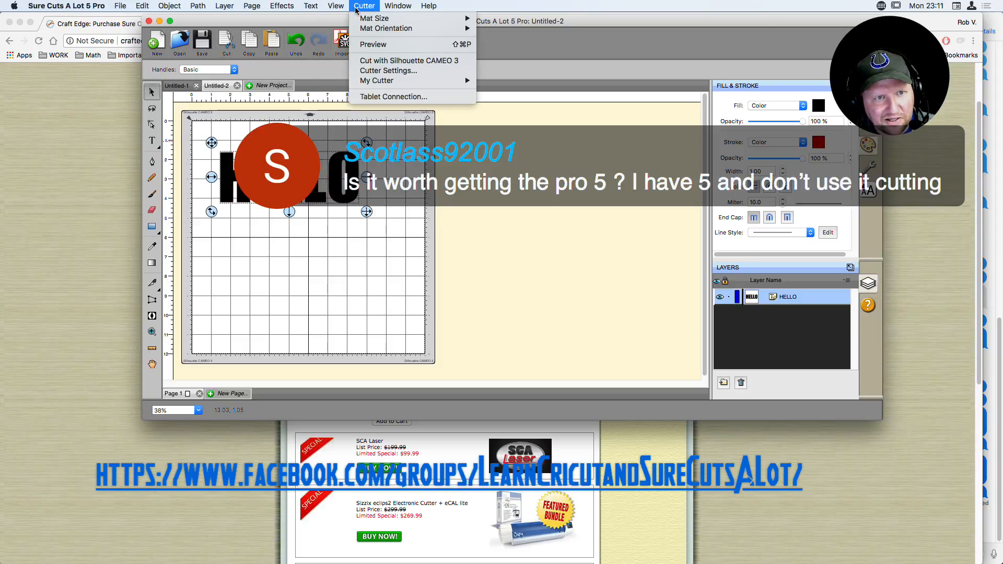
mouse_move(338, 5)
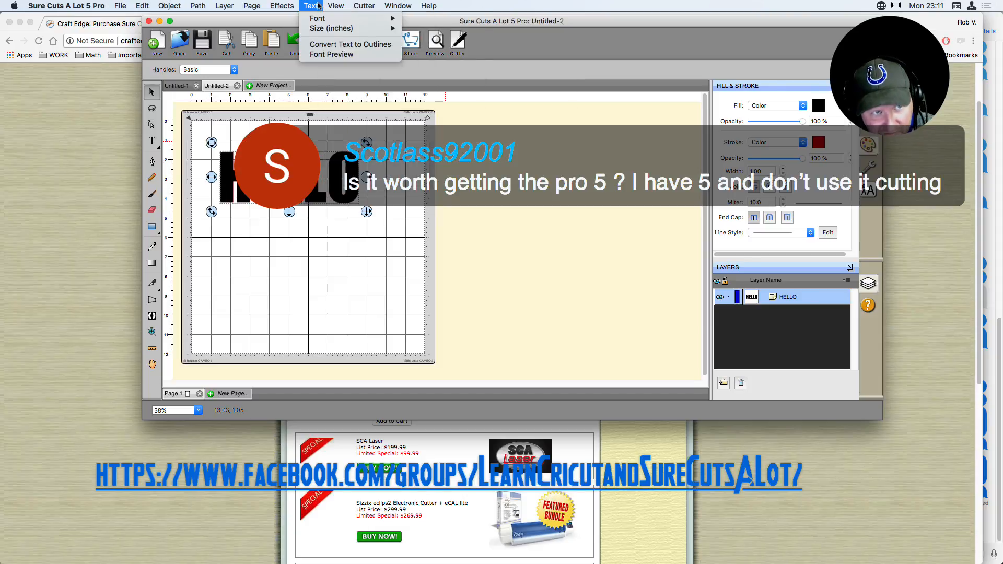
mouse_move(286, 5)
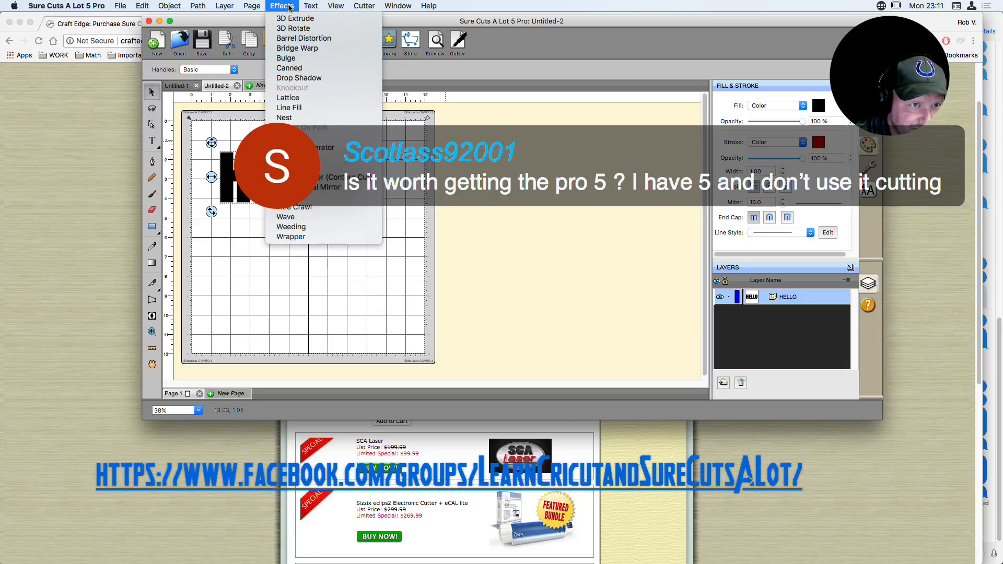
click(311, 20)
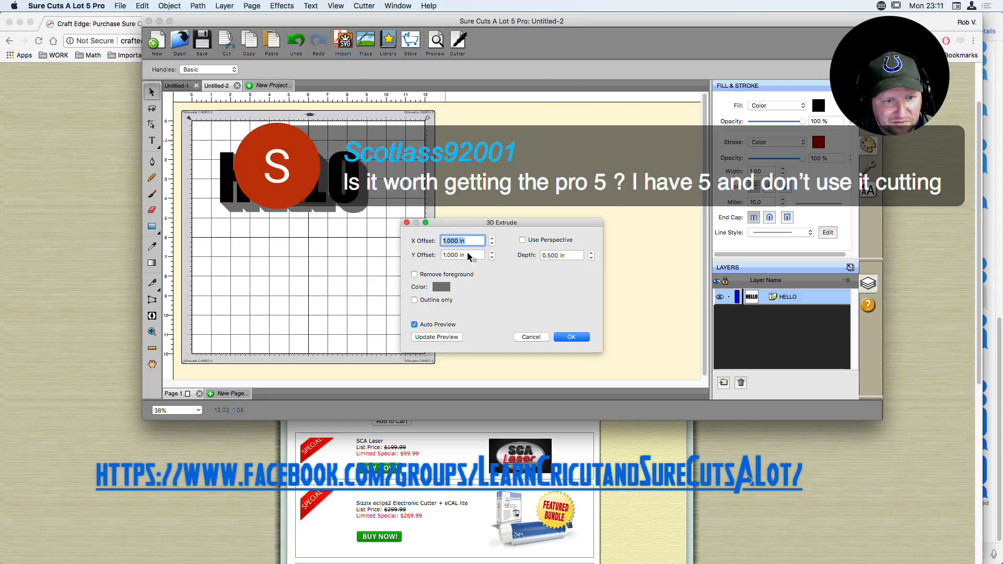
click(522, 240)
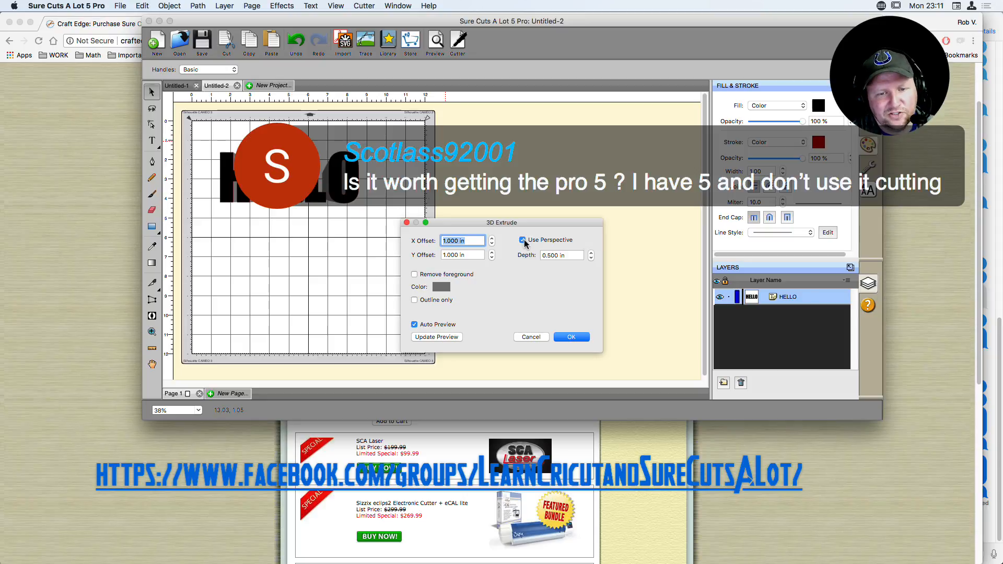
drag(533, 225, 509, 166)
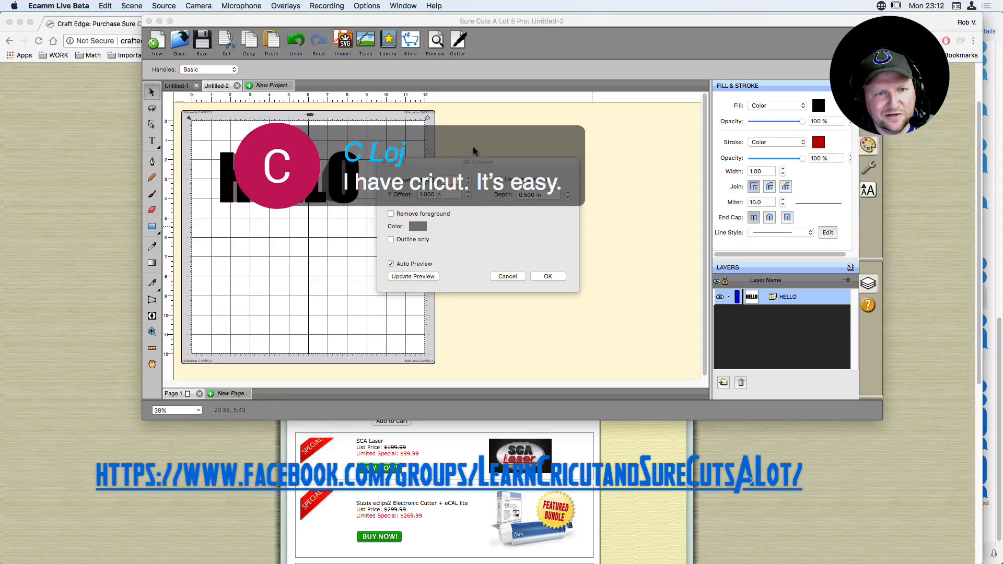
- Look up the option for sending the project to Sure Cuts A Lot 2
drag(473, 149, 862, 110)
drag(709, 140, 623, 118)
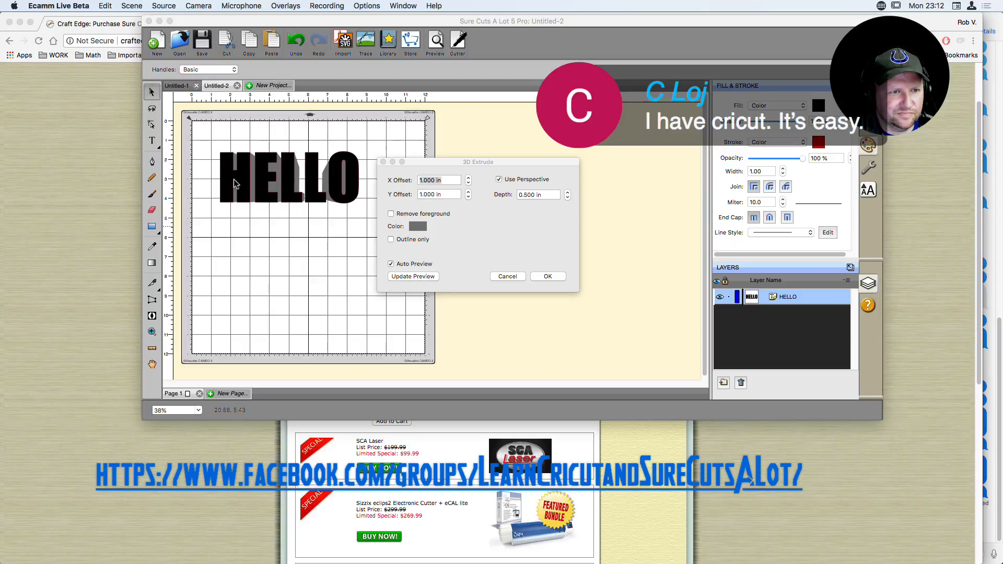
click(193, 215)
click(143, 6)
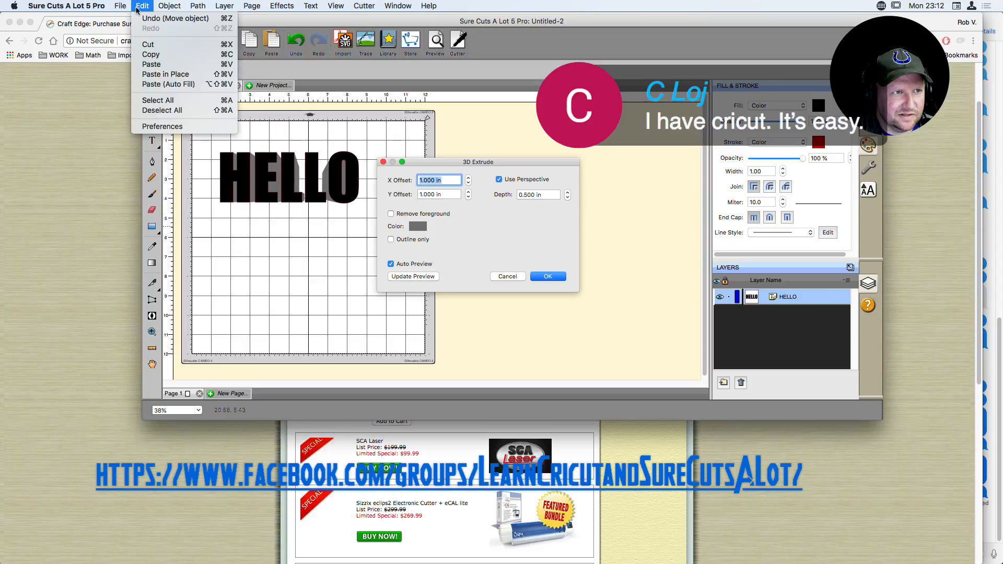
mouse_move(120, 6)
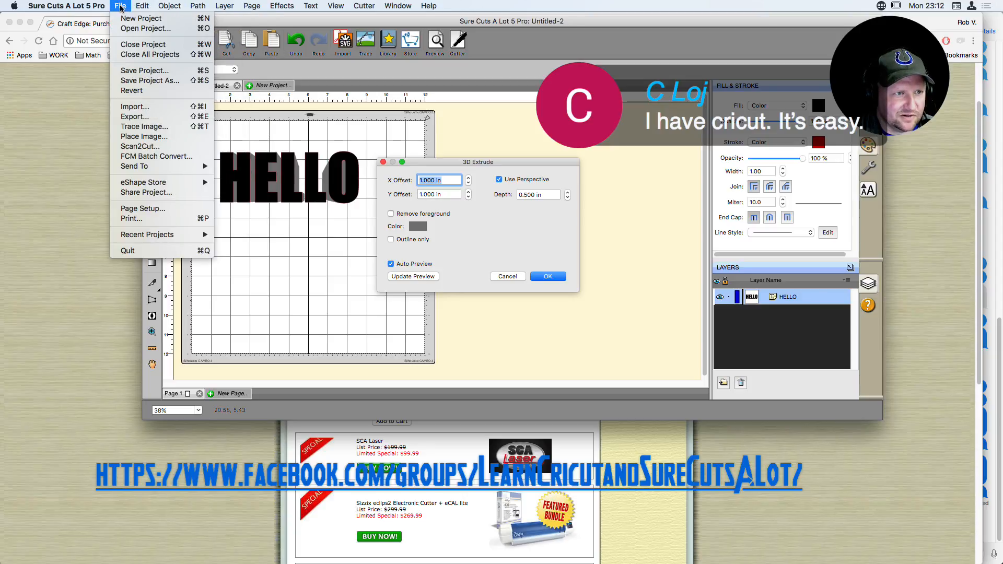
mouse_move(177, 171)
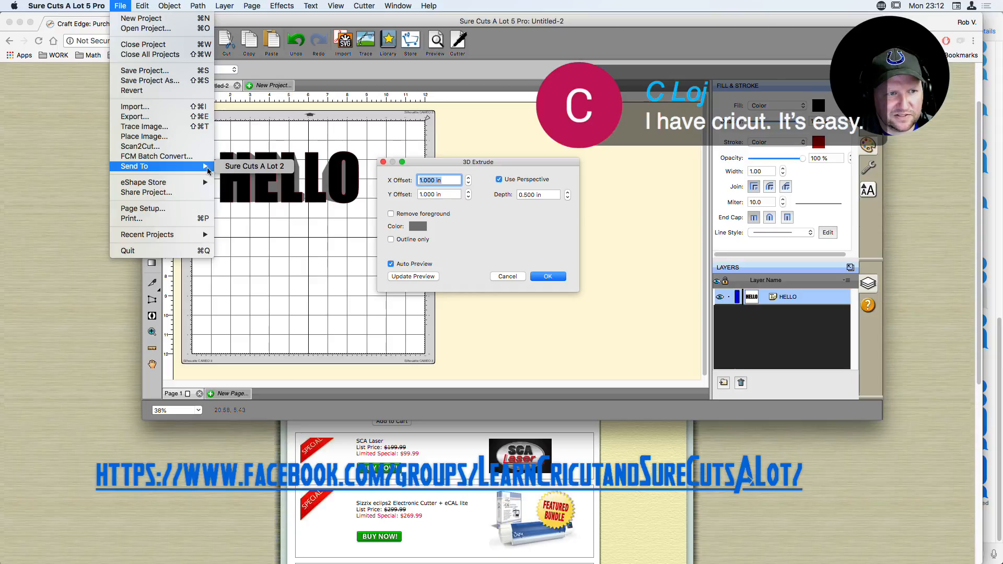
click(563, 326)
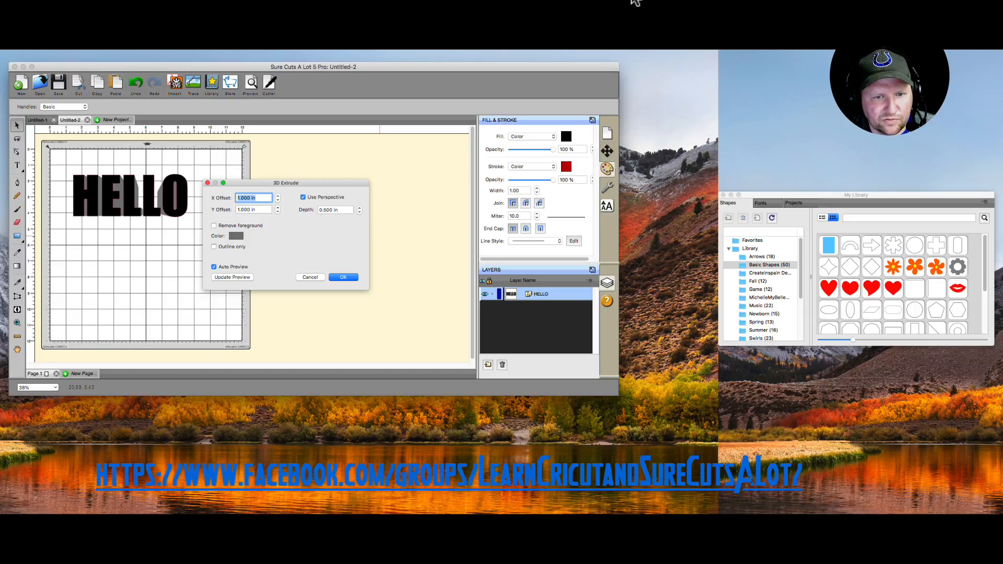
- Cancel the 3D Extrude effect and enlarge the HELLO text to about 10 in wide, centred on the mat
key(Escape)
drag(194, 224, 218, 261)
drag(149, 241, 148, 233)
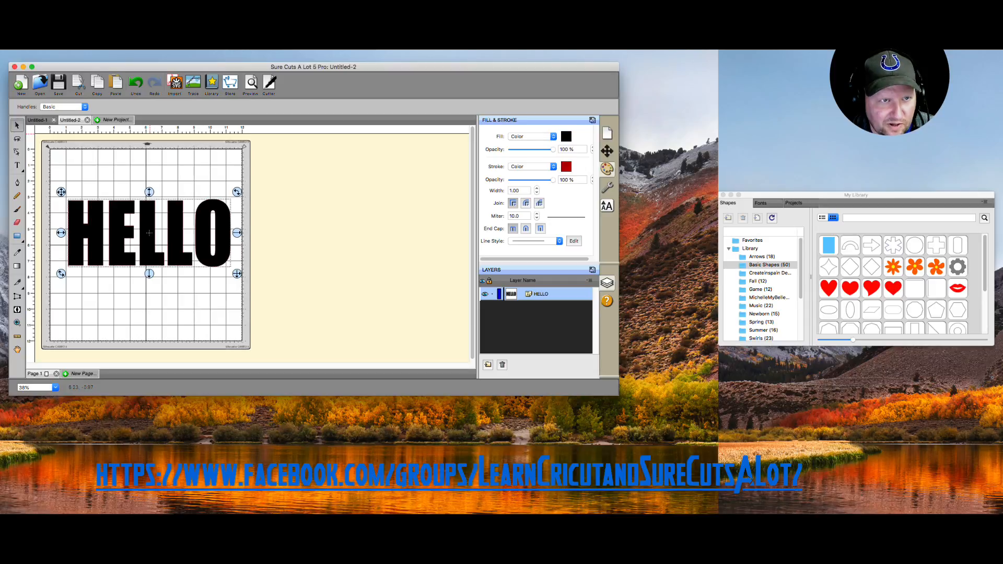
- Open the Weeding effect for the HELLO text in an enlarged window and add a horizontal weeding line across the middle, outside the letters
click(95, 134)
mouse_move(81, 134)
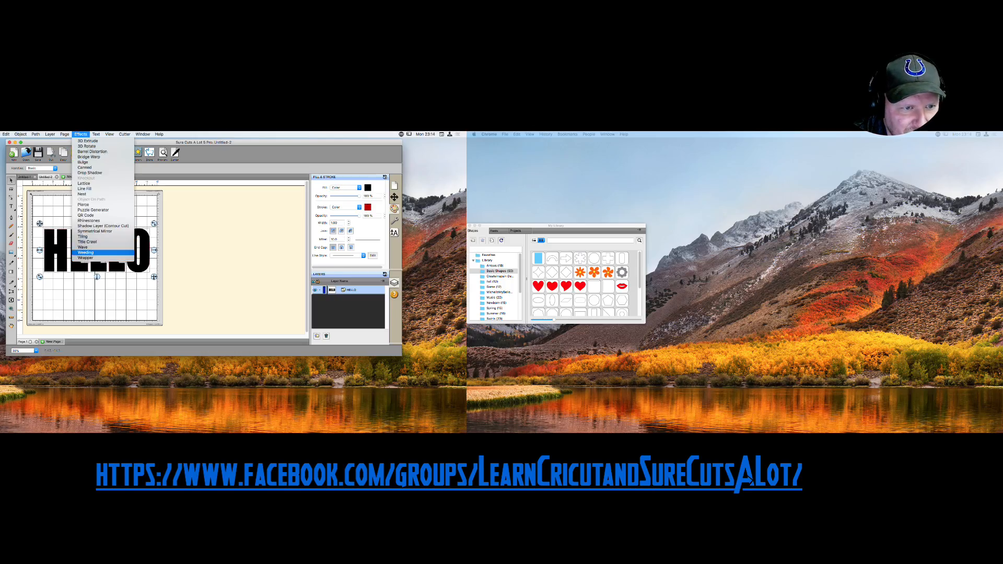
click(86, 252)
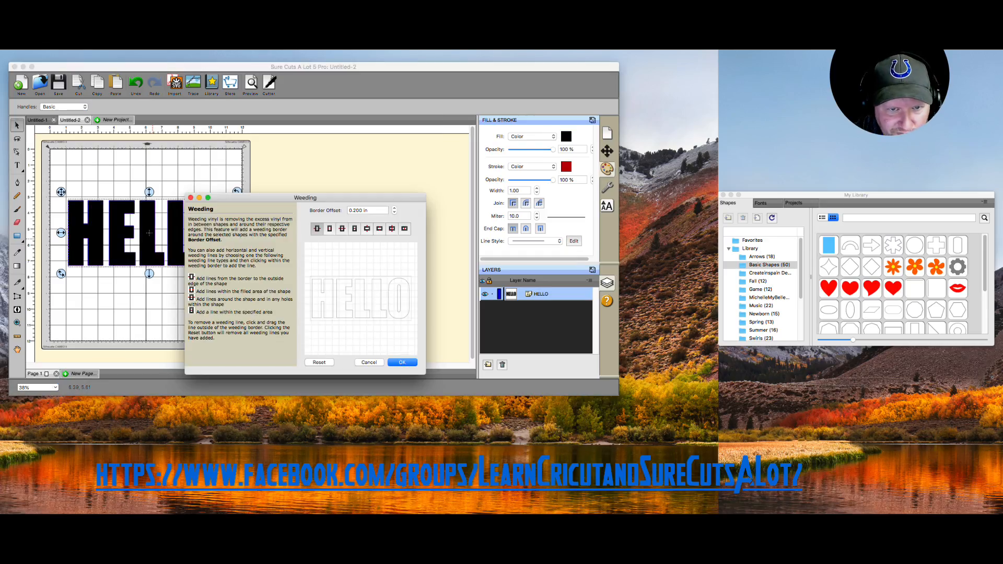
drag(305, 198, 351, 140)
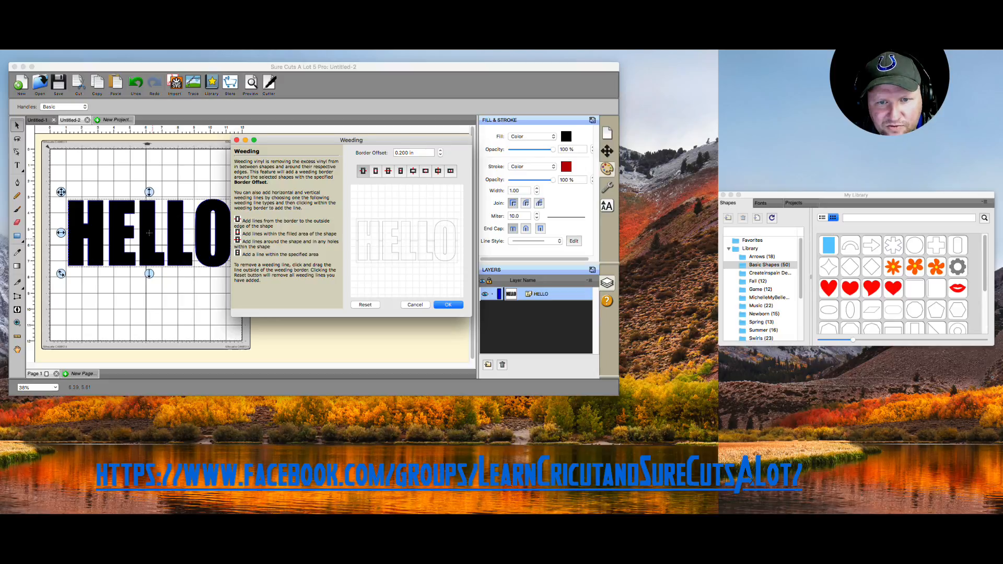
mouse_move(232, 316)
mouse_down()
mouse_move(113, 387)
mouse_move(31, 409)
mouse_up()
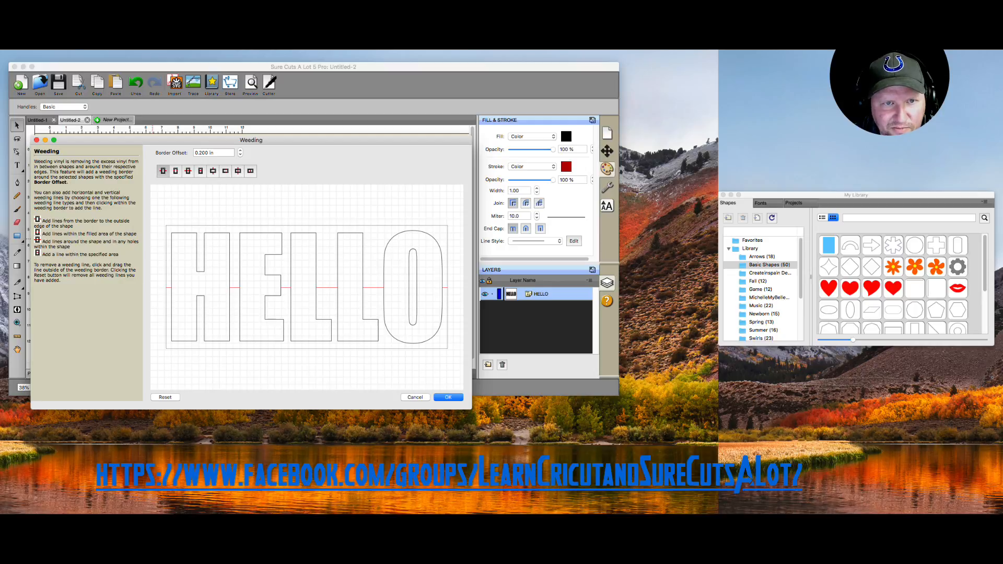
drag(250, 140, 112, 64)
drag(198, 85, 186, 85)
drag(386, 328, 563, 373)
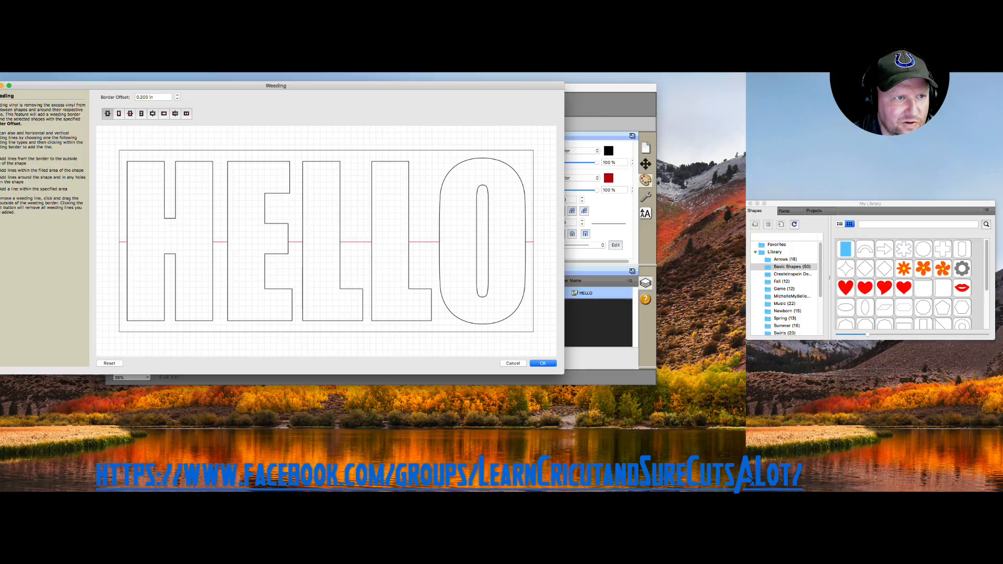
- Add a vertical weeding line inside the O's hole and a horizontal one across the upper part around the letters, and apply the Weeding effect
click(186, 114)
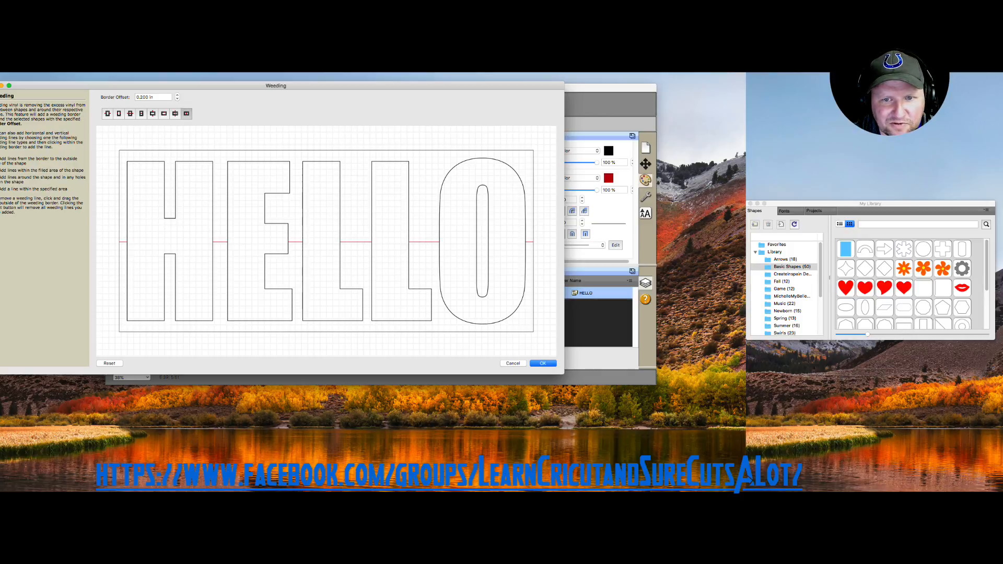
click(482, 240)
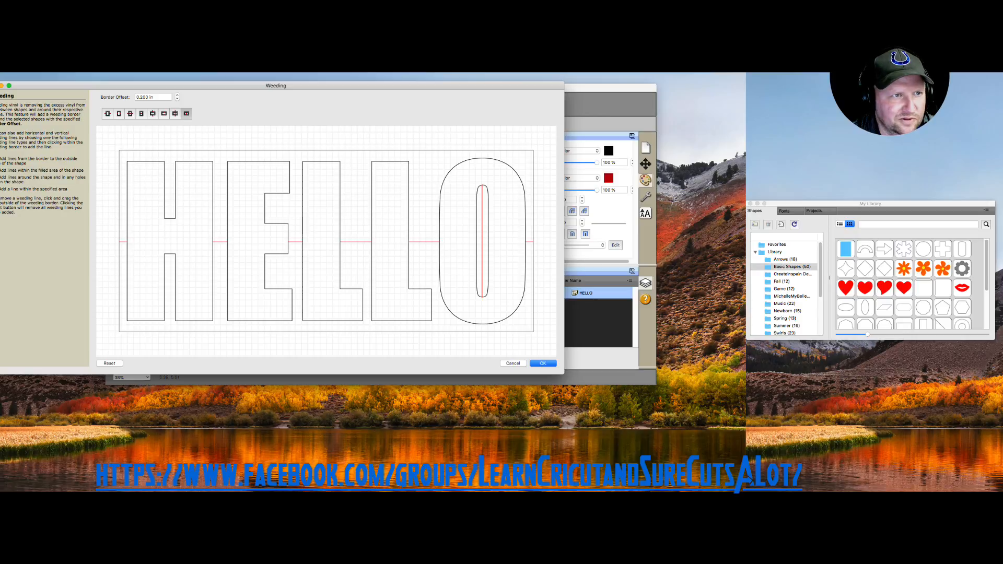
click(130, 113)
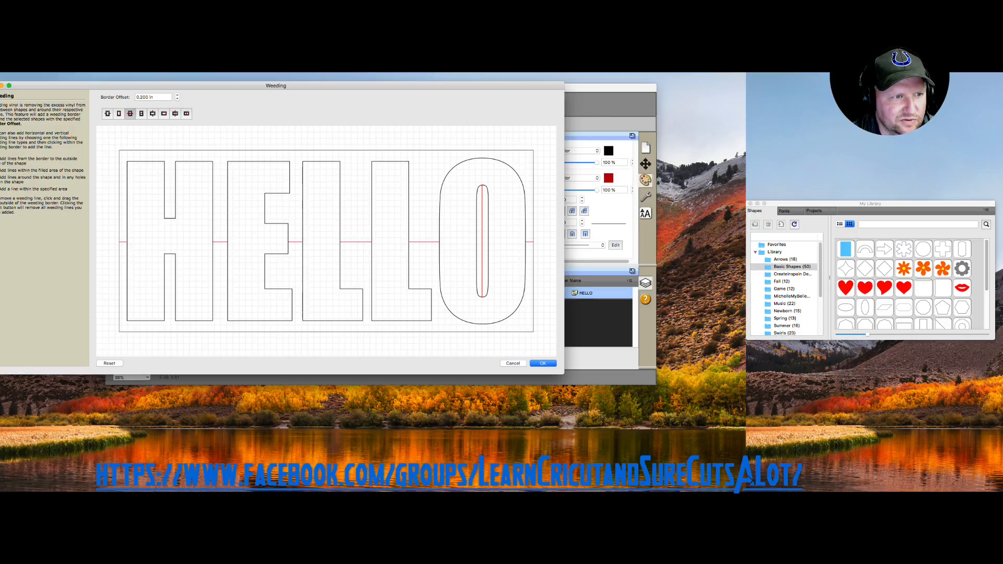
click(356, 186)
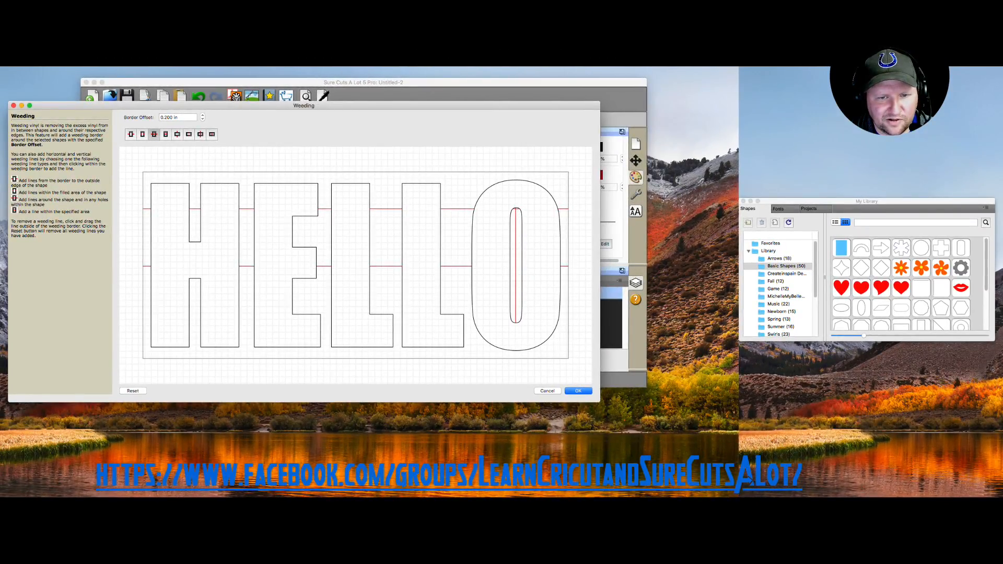
click(578, 391)
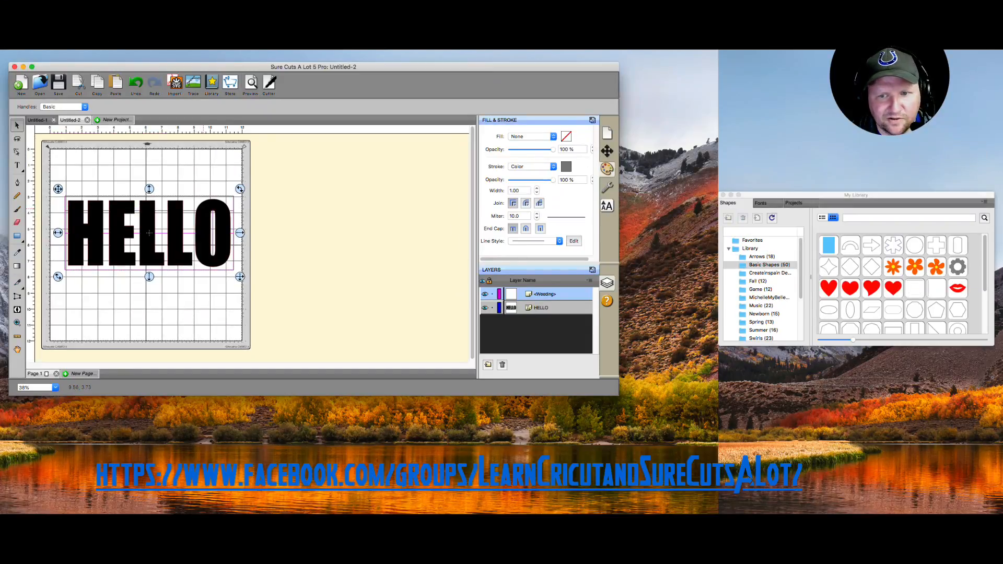
- Preview the cut lines of the weeded HELLO text, and try moving the weeding lines upward before undoing the move
click(251, 84)
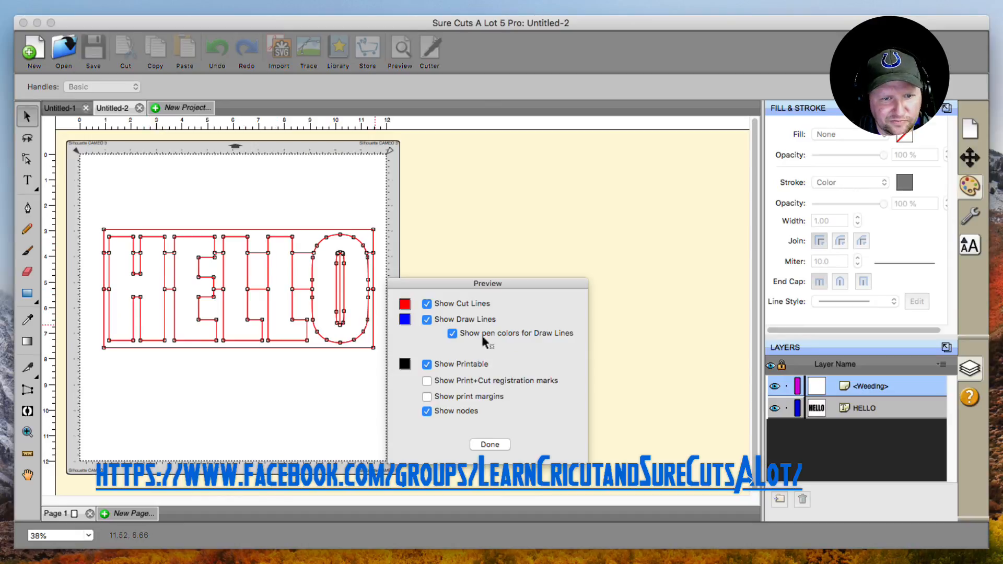
click(490, 445)
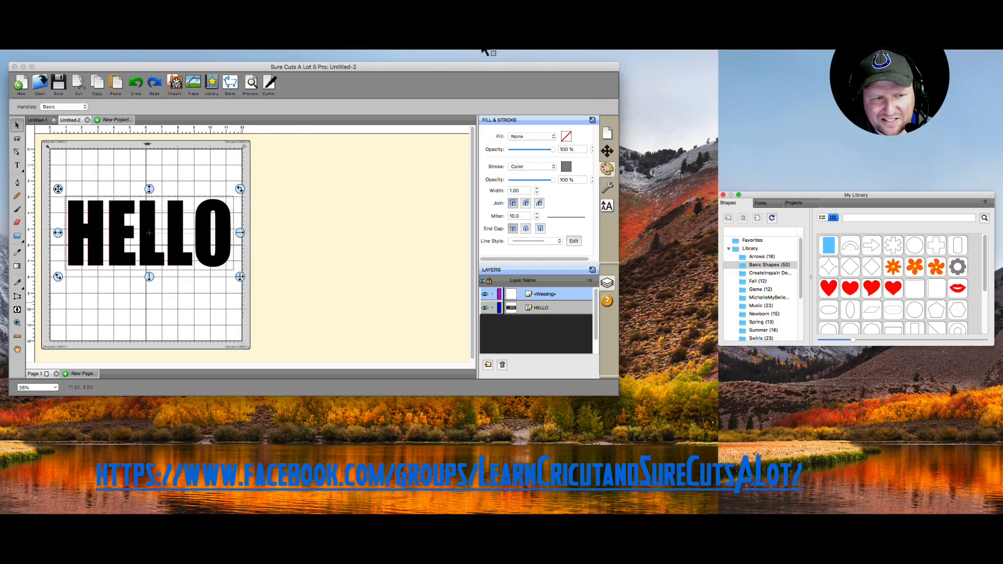
mouse_move(151, 219)
mouse_down()
mouse_move(216, 220)
mouse_move(154, 200)
mouse_up()
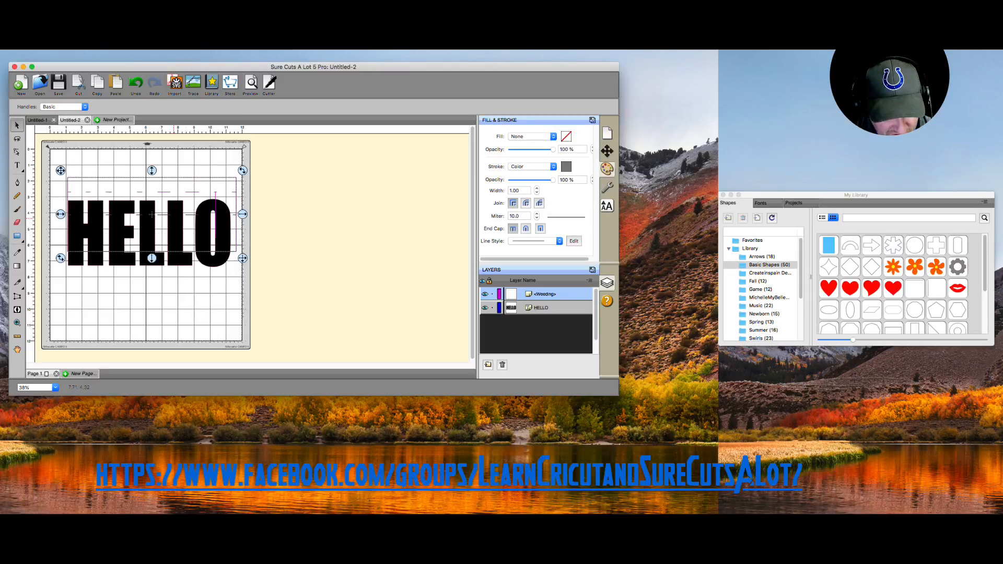
key(super+z)
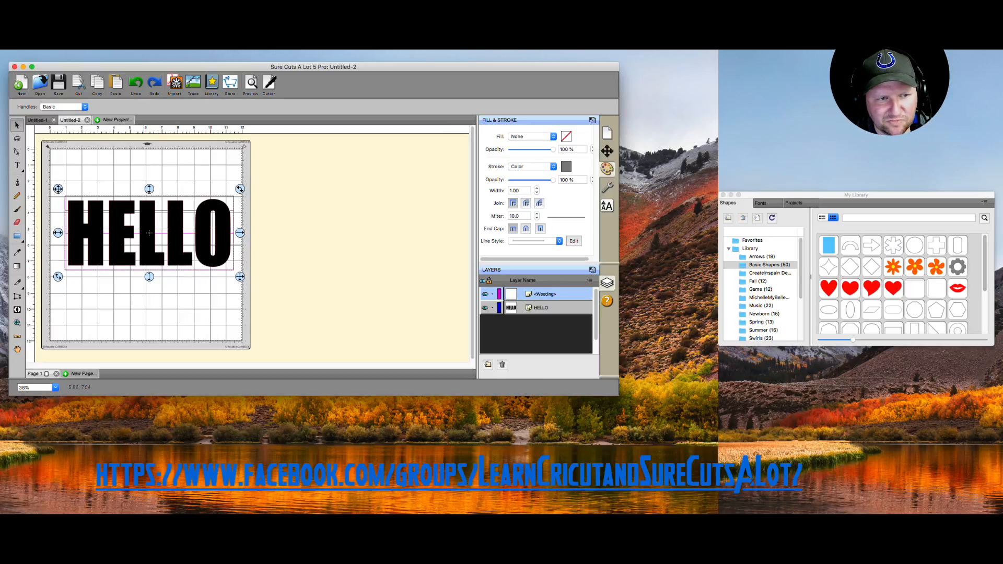
- Select the HELLO text together with its weeding lines and delete both from the mat
drag(50, 169, 233, 301)
drag(481, 50, 528, 57)
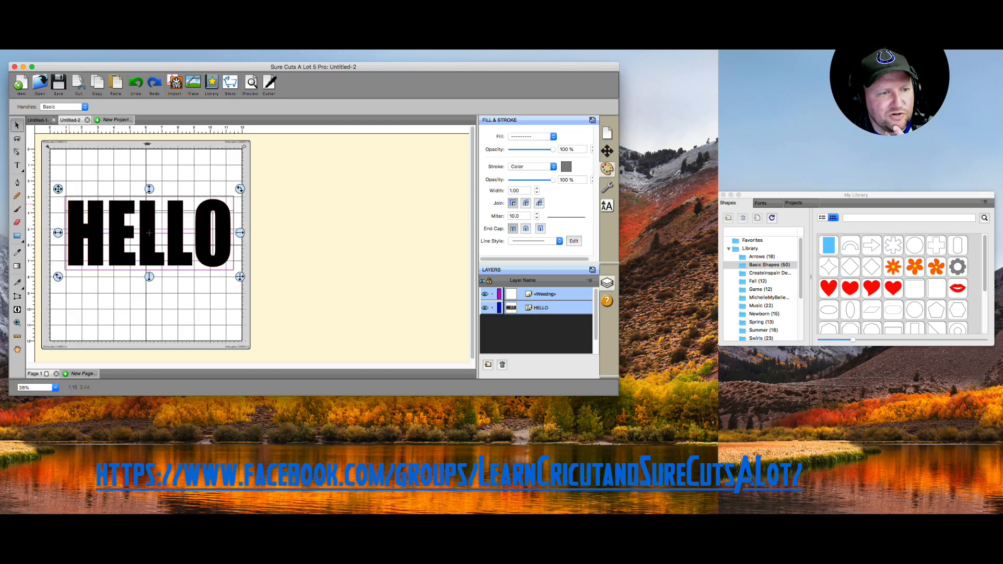
key(Delete)
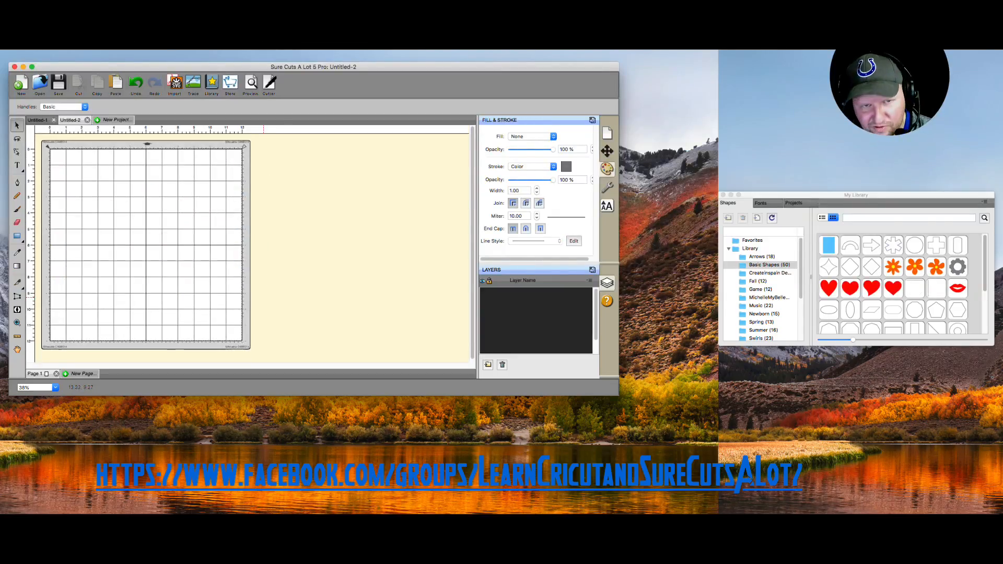
- Remove the Silhouette CAMEO machine from the list of managed cutters and close the list
click(271, 76)
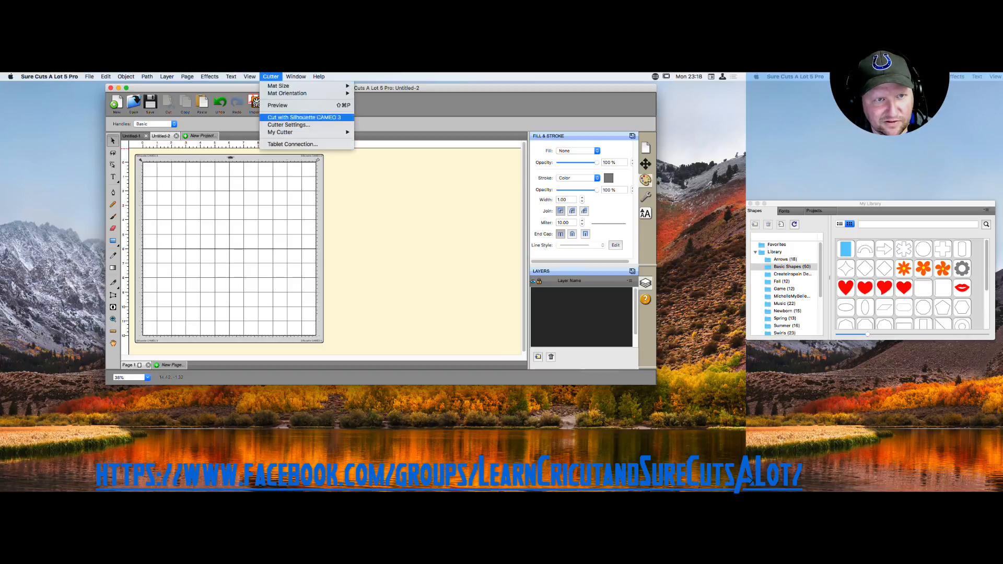
mouse_move(296, 76)
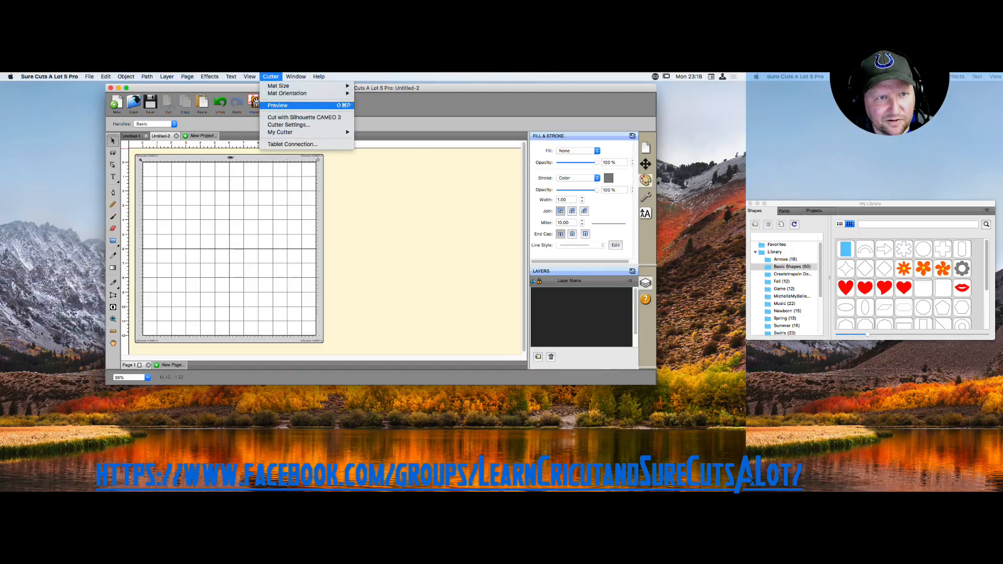
mouse_move(292, 132)
click(381, 132)
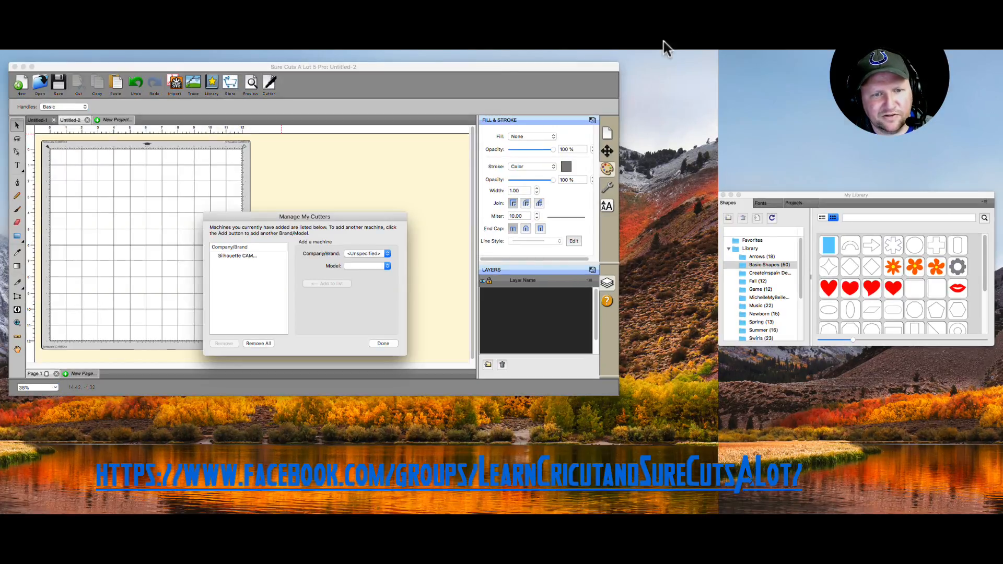
click(248, 256)
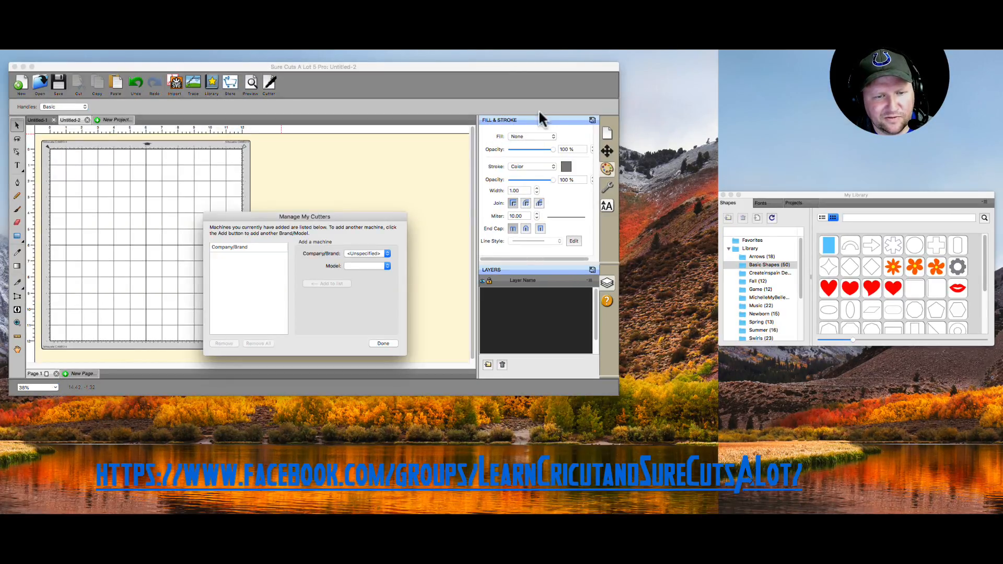
key(Return)
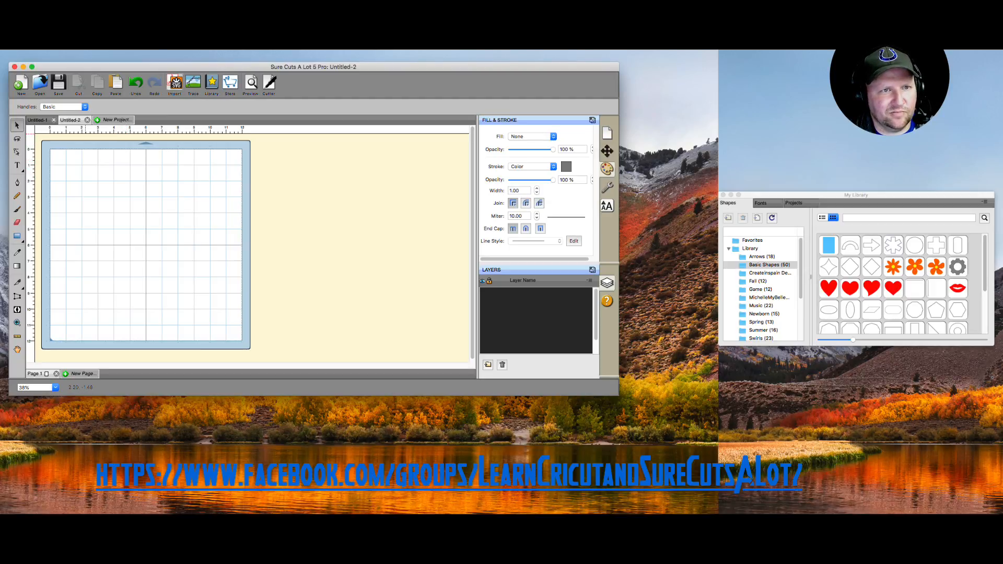
- Open the embroidery file fa975.exp from the Embroidery folder in Downloads
key(super+o)
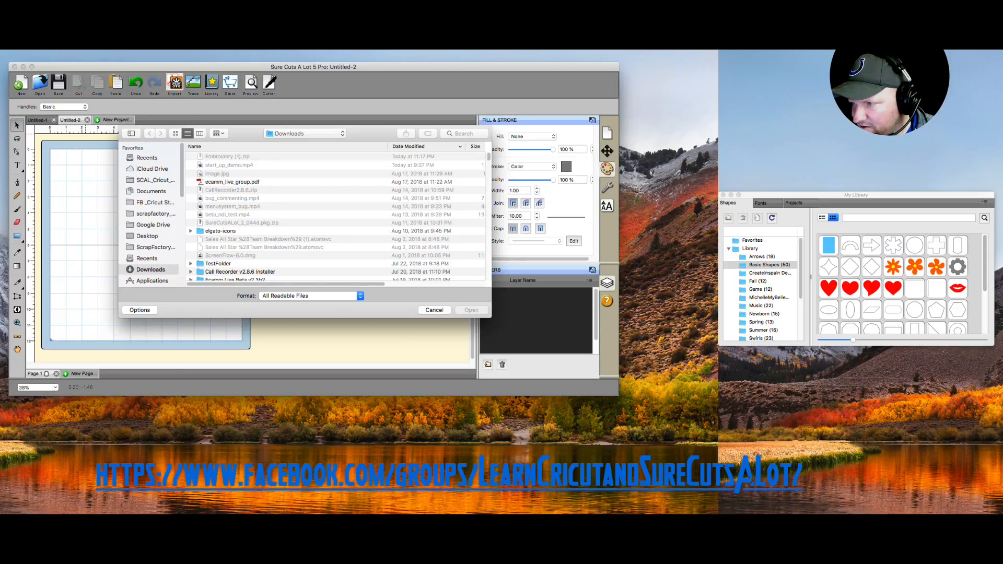
click(217, 181)
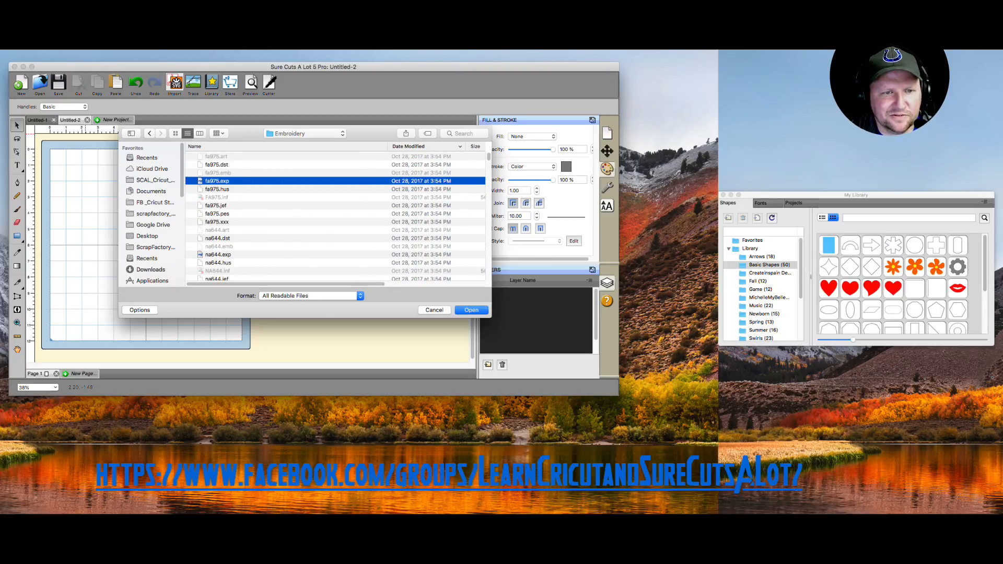
scroll(334, 217, down, 1)
scroll(334, 217, up, 1)
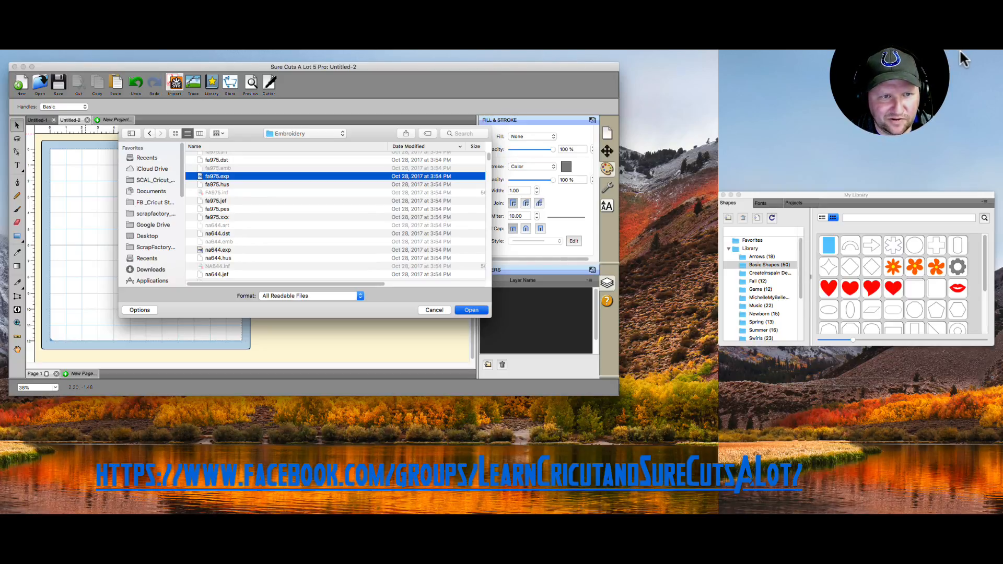
key(Return)
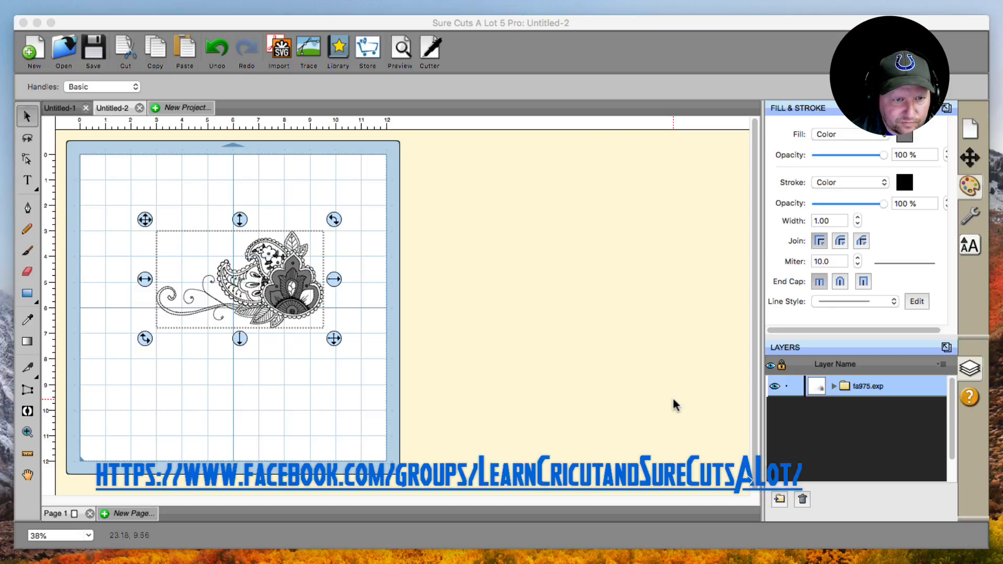
- Select the whole embroidery design and enlarge it to about 12.5 in wide
click(108, 306)
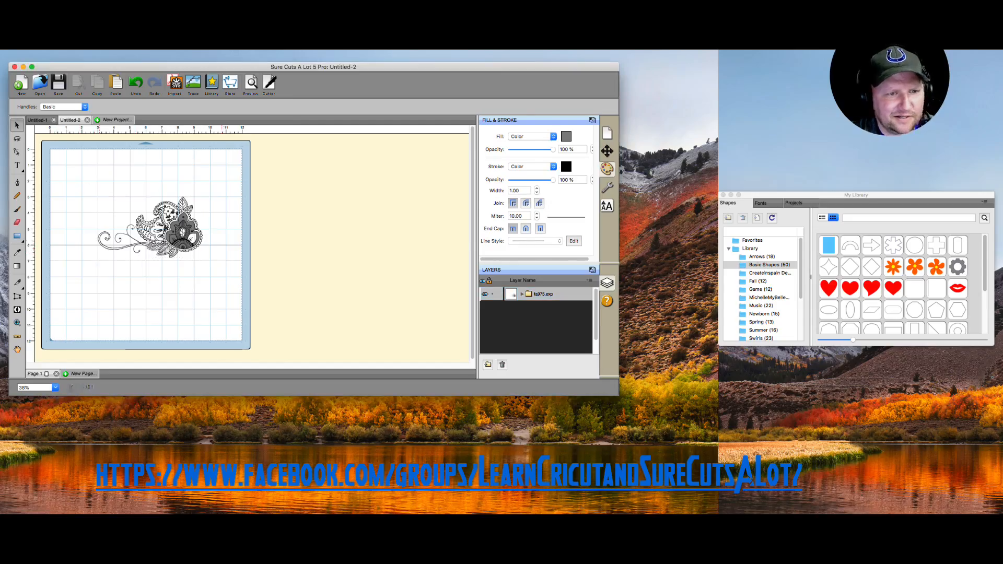
drag(83, 175, 257, 292)
click(194, 233)
drag(194, 233, 266, 278)
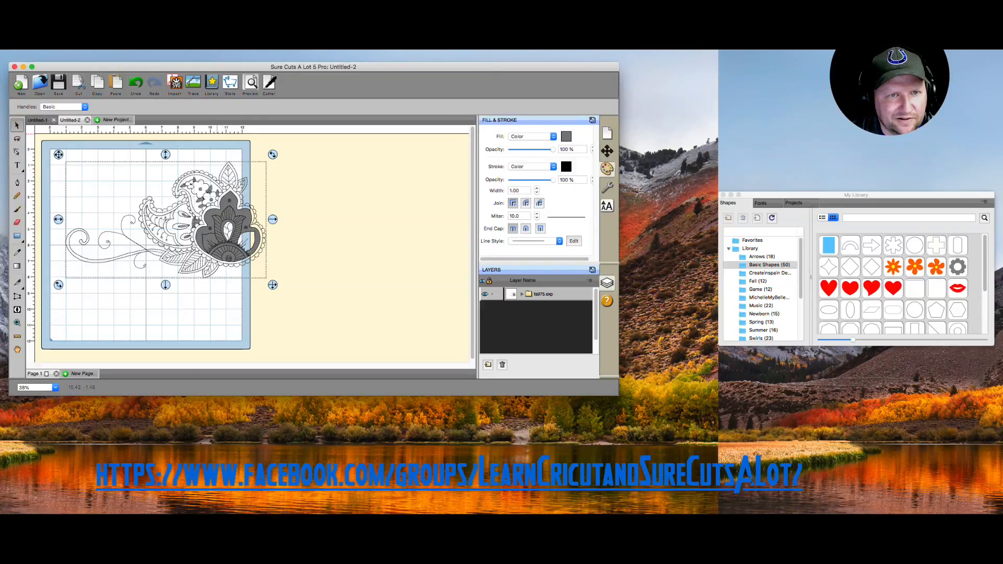
- Preview the cut lines and nodes of the enlarged embroidery design, moving the preview options clear of the artwork
click(252, 82)
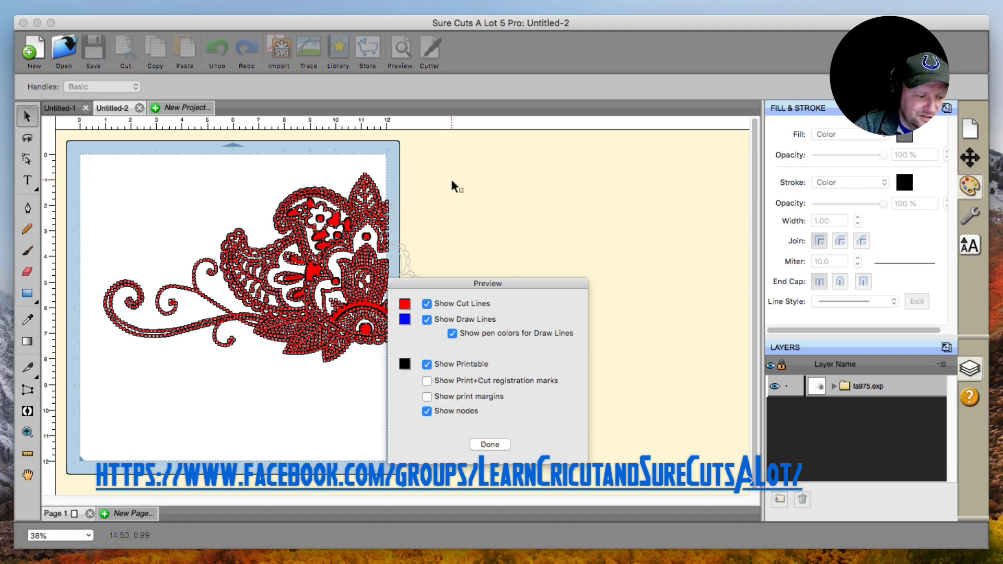
key(super+Tab)
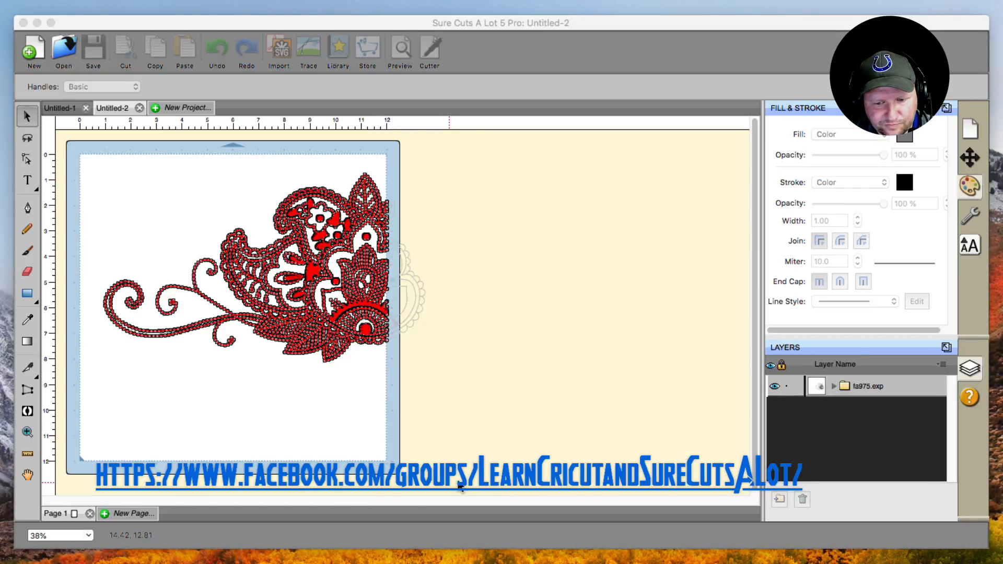
click(503, 462)
drag(473, 287, 511, 194)
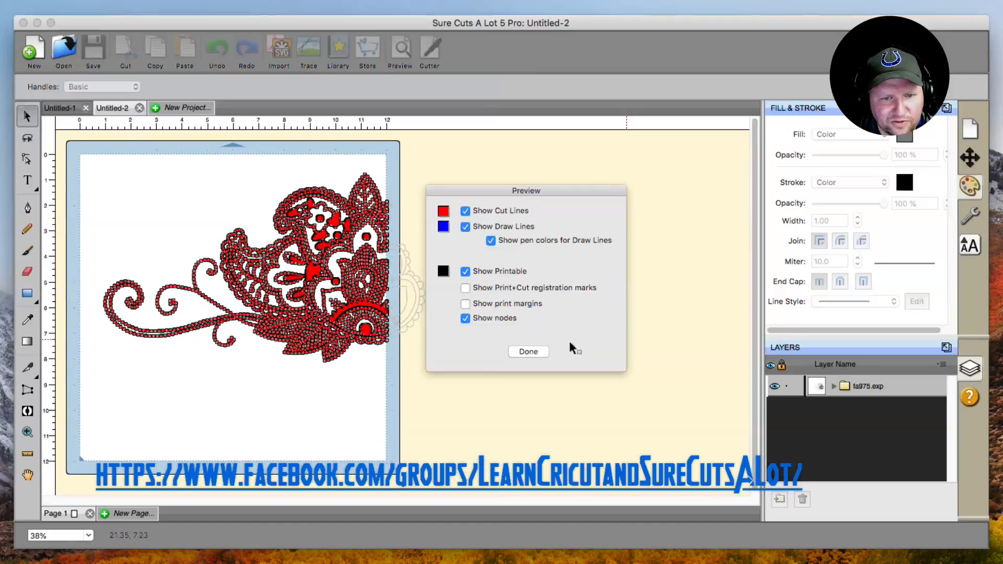
click(532, 353)
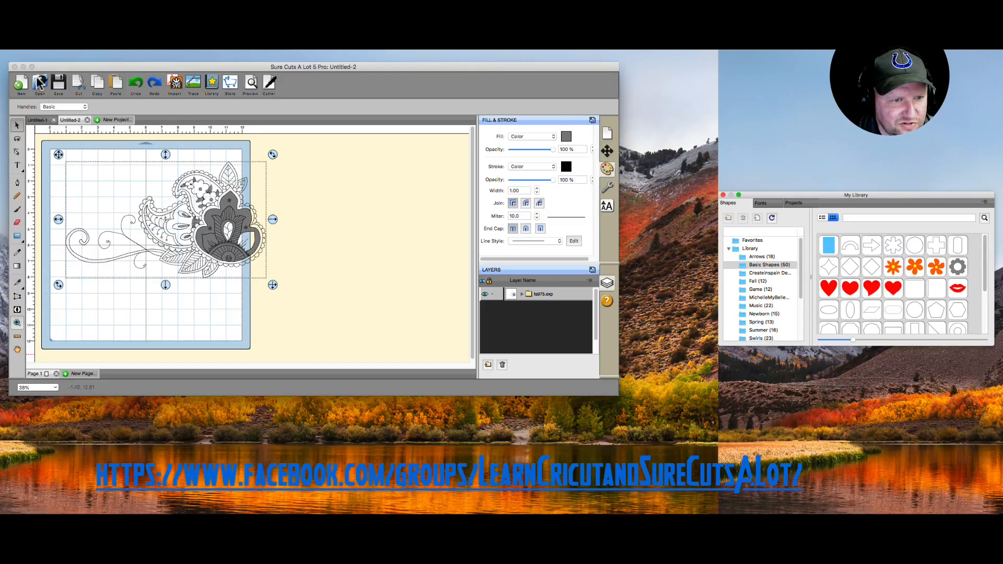
- Examine the embroidery design's stitch lines in close-up, from the grey flower to the swirls, and as a whole
click(17, 322)
drag(190, 202, 243, 252)
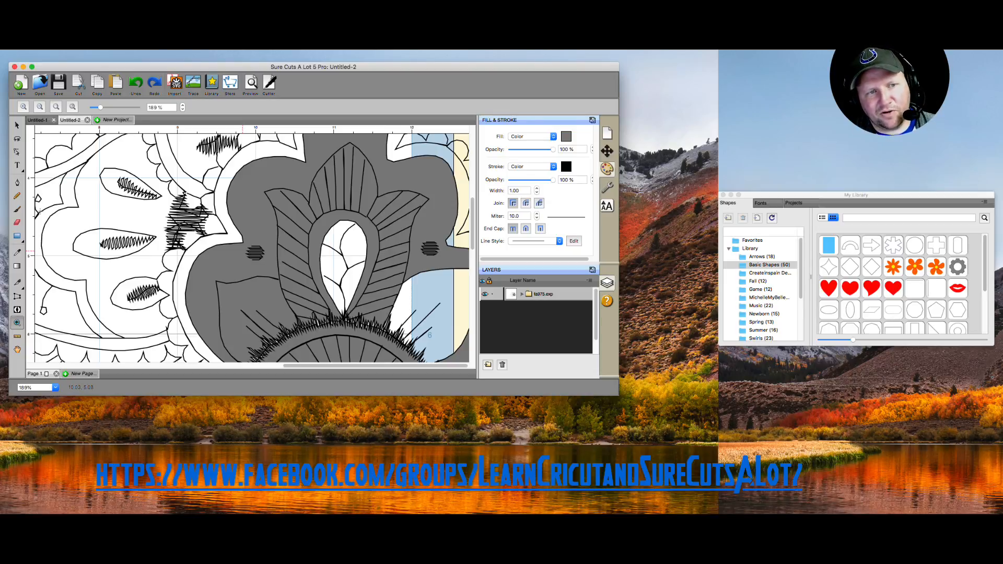
click(39, 107)
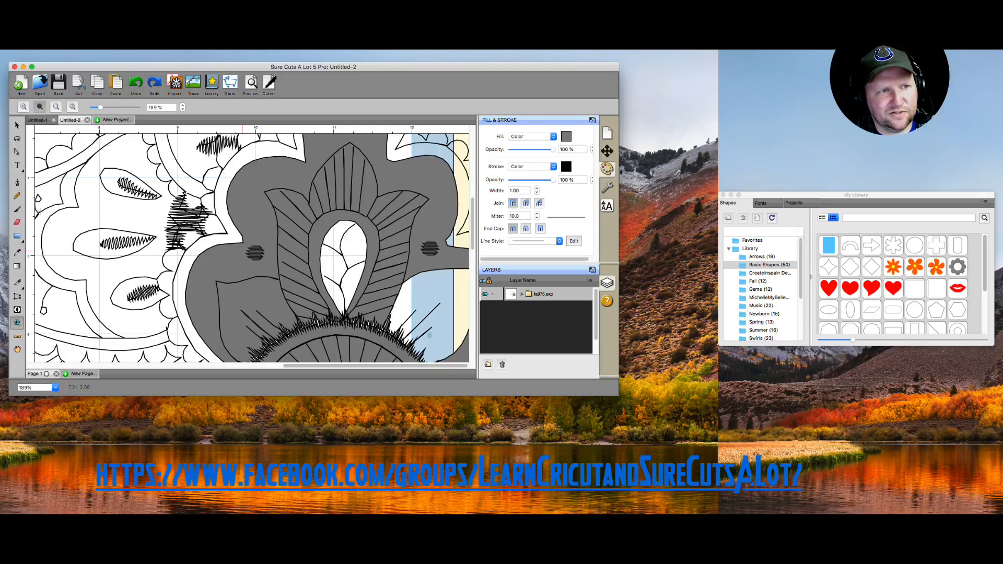
click(39, 108)
click(39, 107)
click(39, 107)
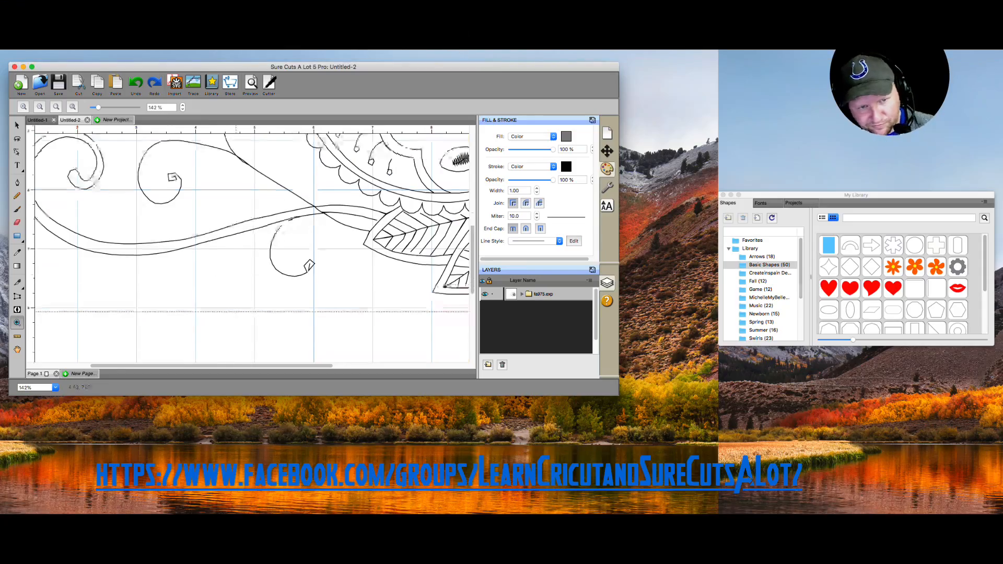
scroll(235, 246, up, 3)
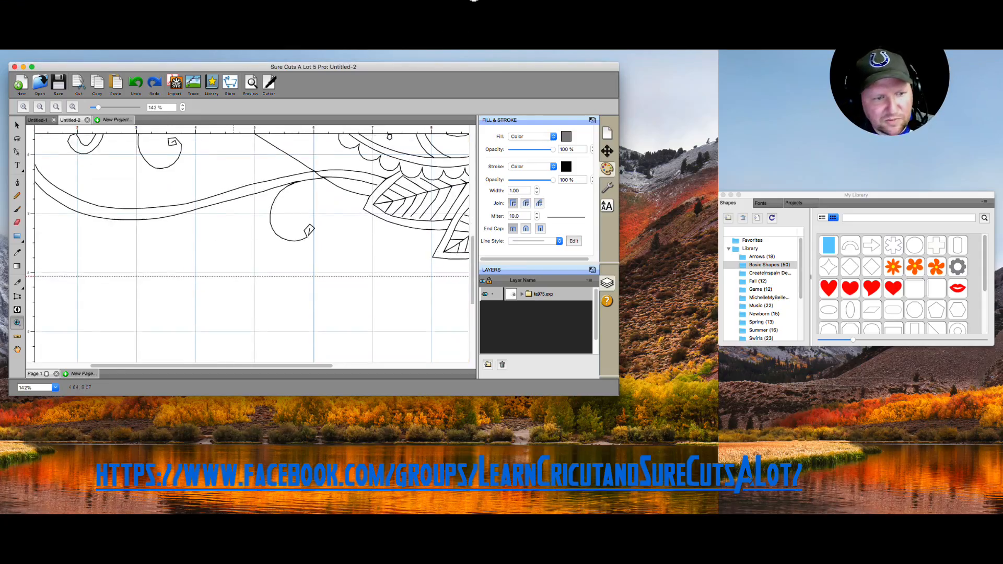
scroll(386, 185, up, 5)
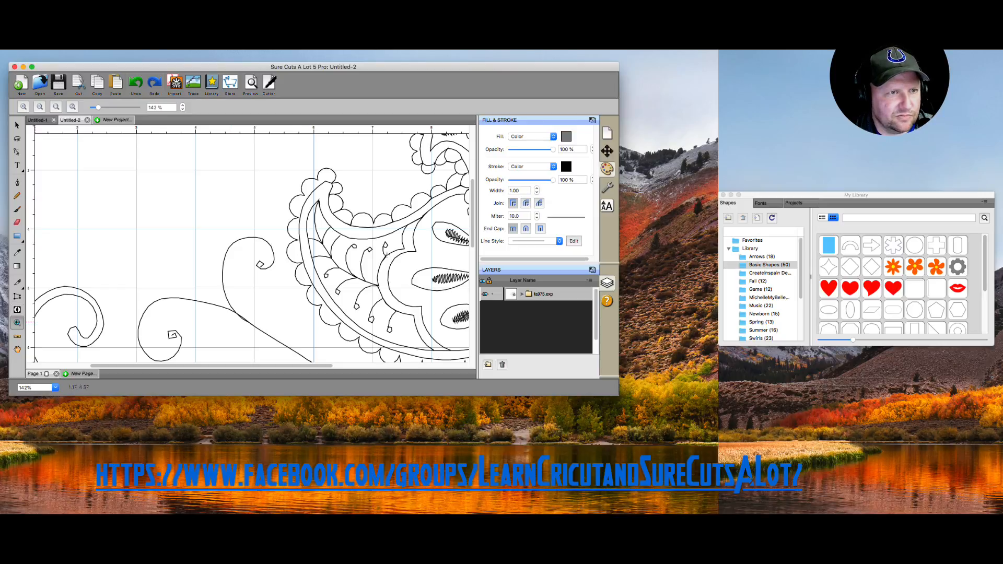
click(72, 107)
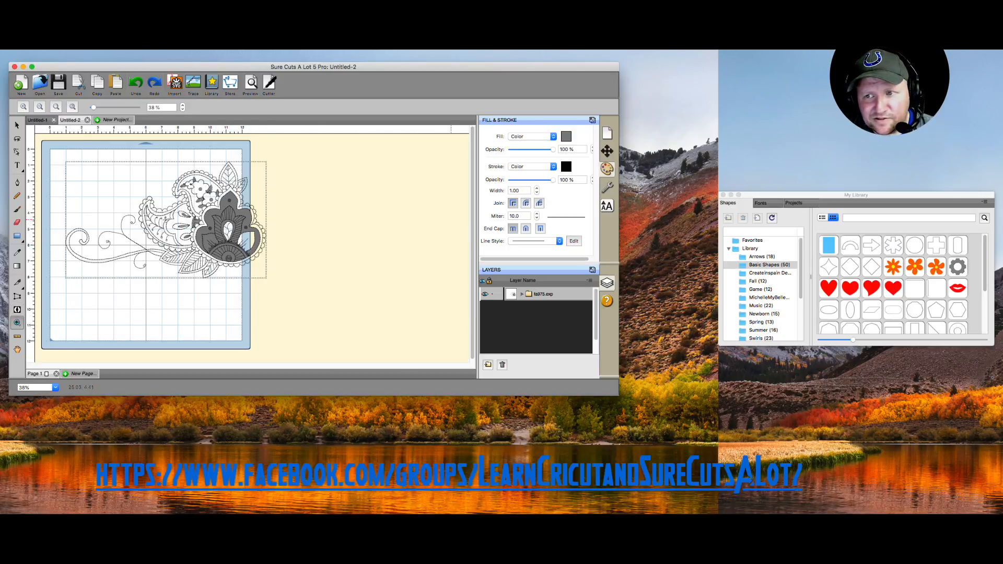
click(451, 220)
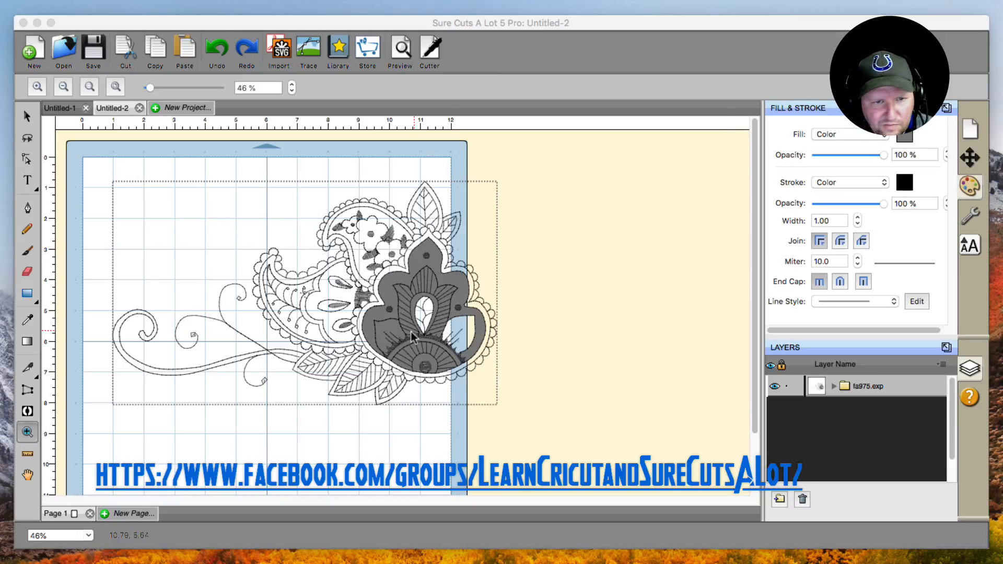
click(351, 323)
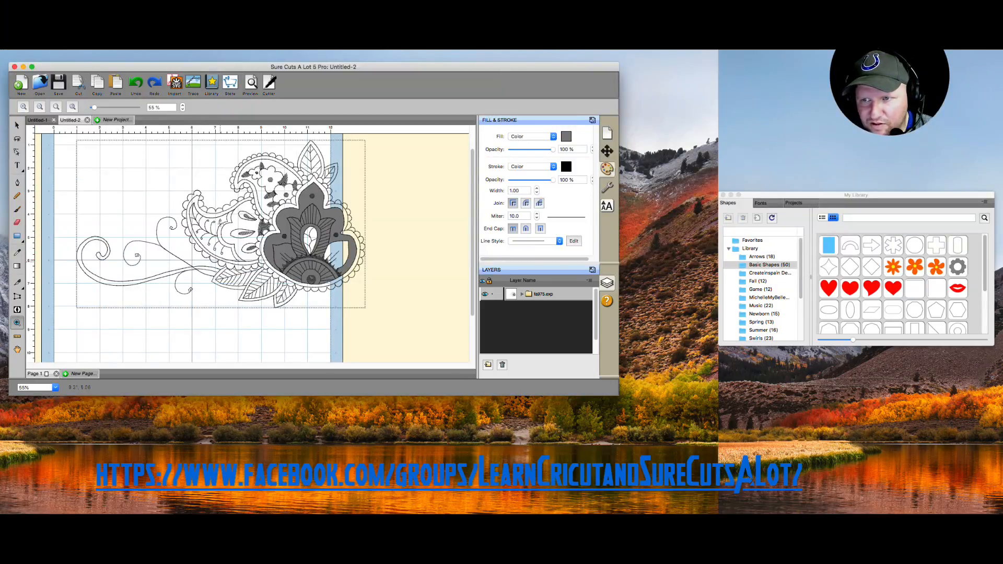
drag(845, 196, 231, 177)
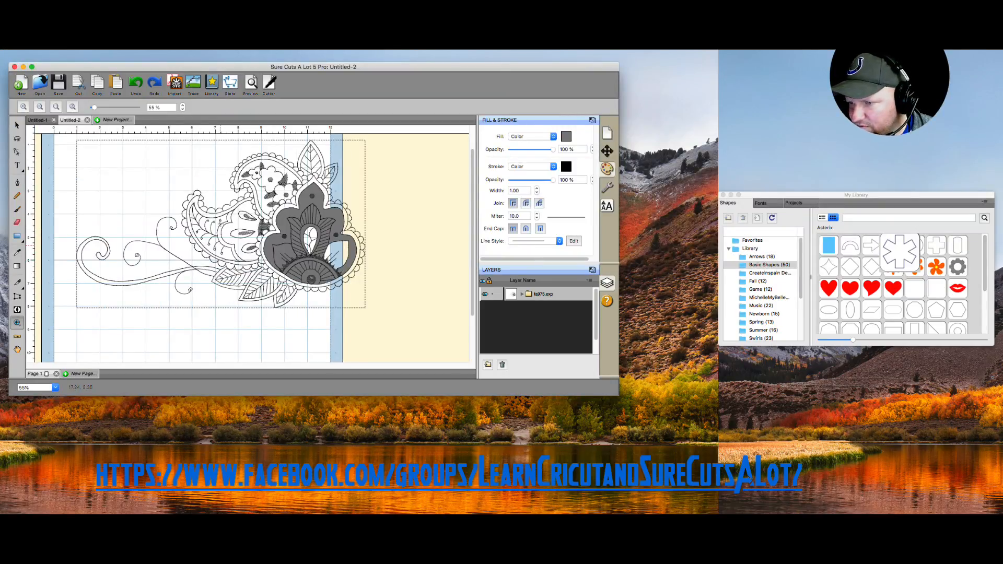
- Close the My Library window that covers the embroidery artwork
drag(369, 199, 356, 207)
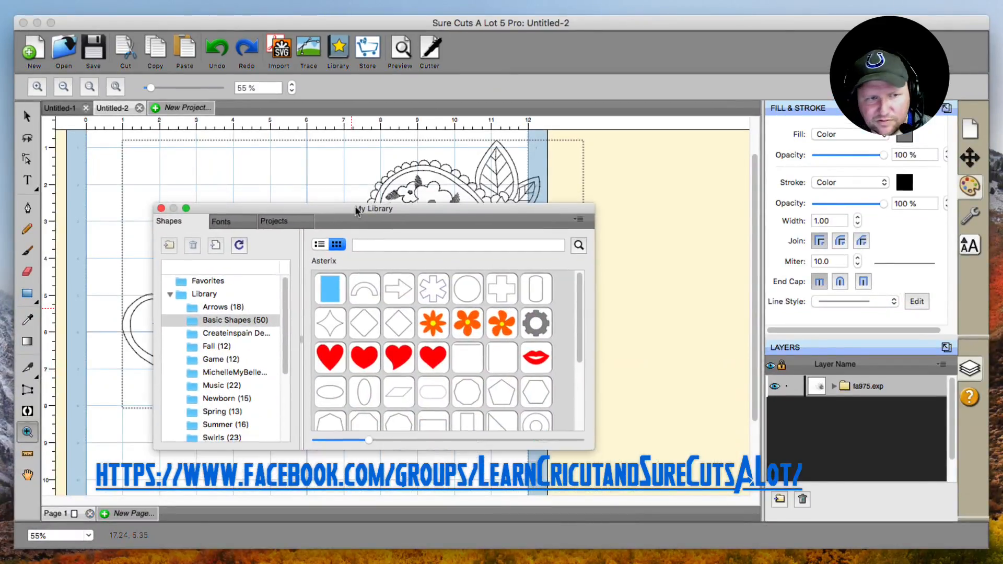
click(161, 205)
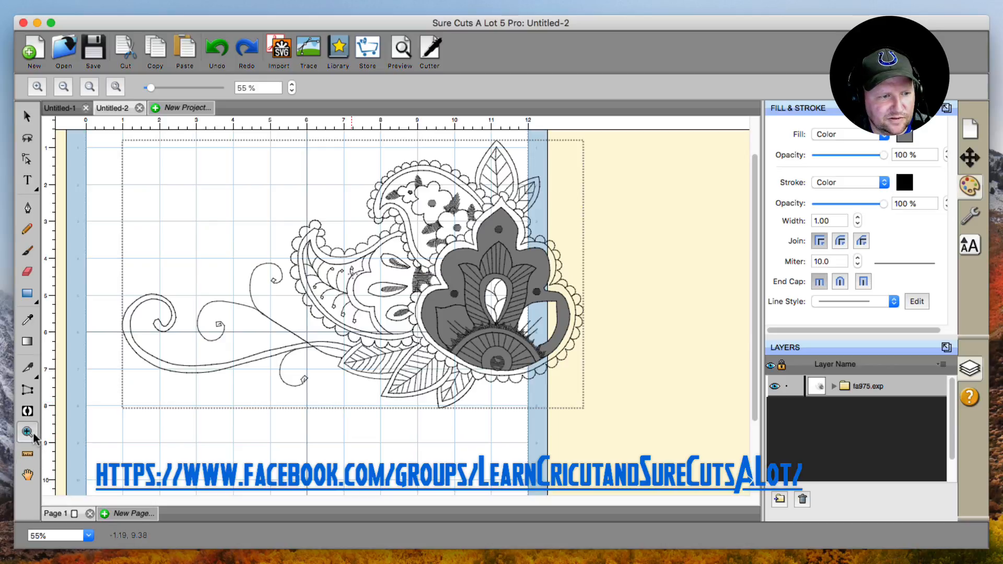
- Shrink the whole embroidery design proportionally to about 9.4 in wide so it fits on the cutting mat
click(116, 88)
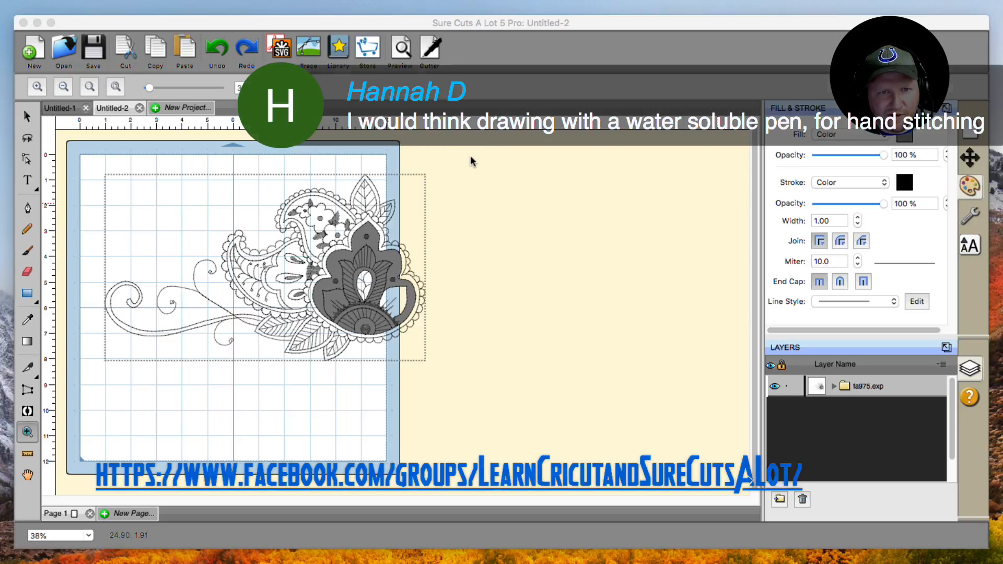
click(227, 418)
scroll(277, 344, up, 2)
scroll(285, 342, up, 2)
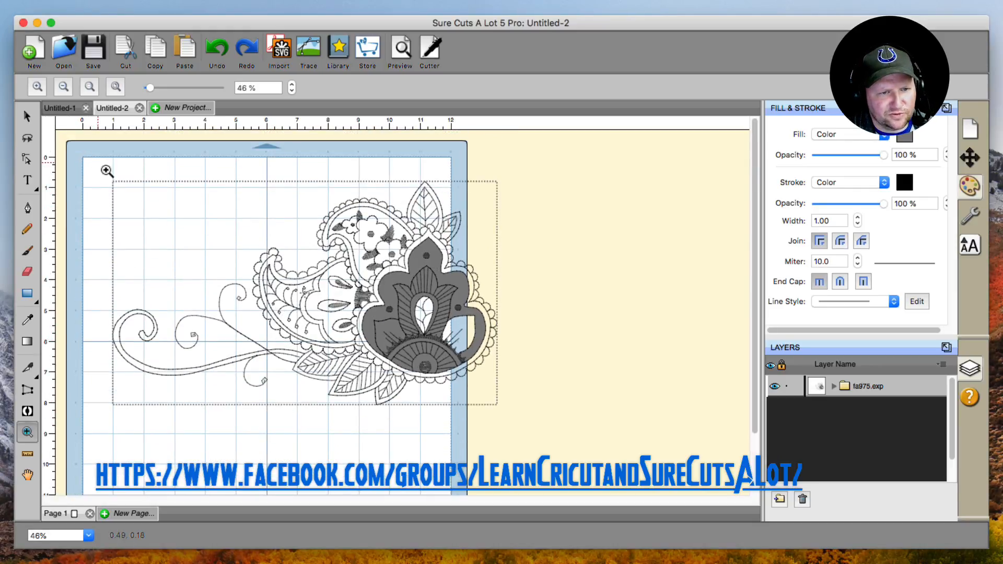
click(30, 118)
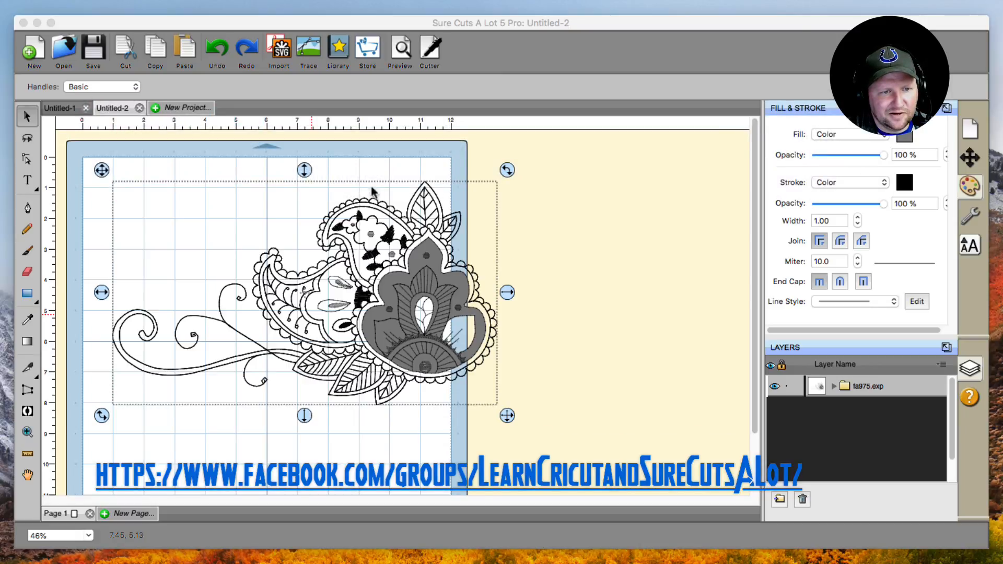
click(229, 304)
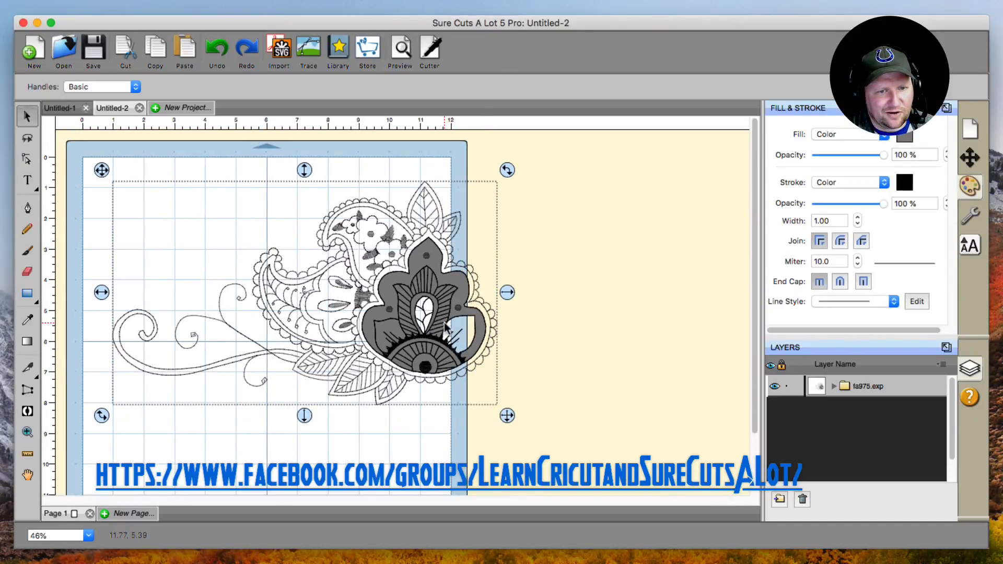
drag(507, 416, 412, 357)
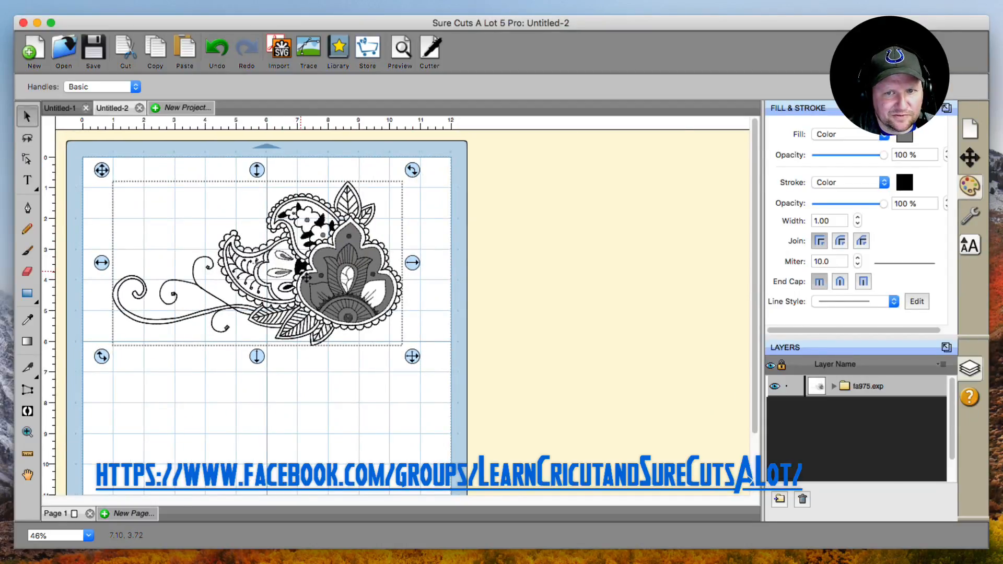
- Add a 0.050 in shadow layer with Blackout Shadow behind the embroidery design
click(360, 8)
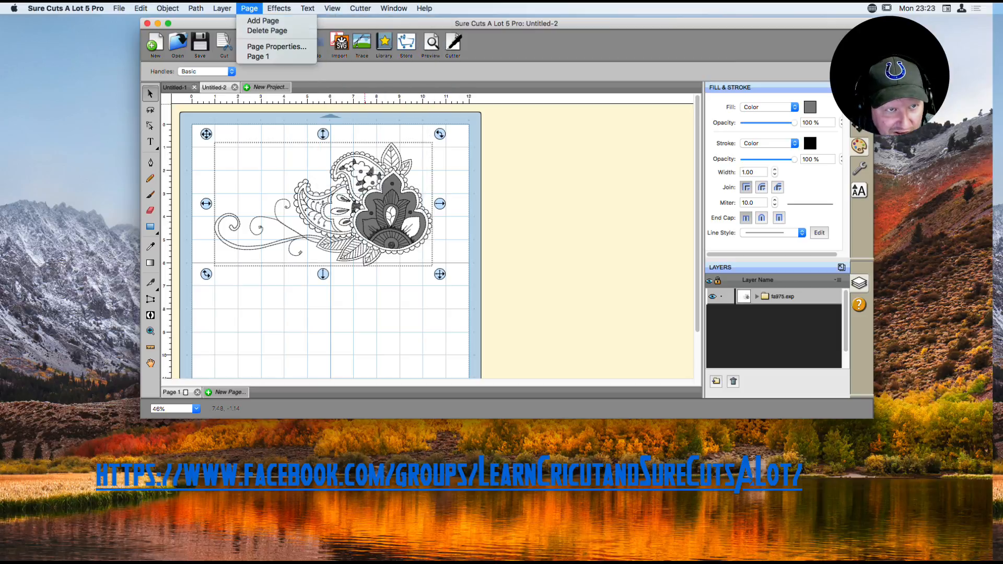
mouse_move(279, 8)
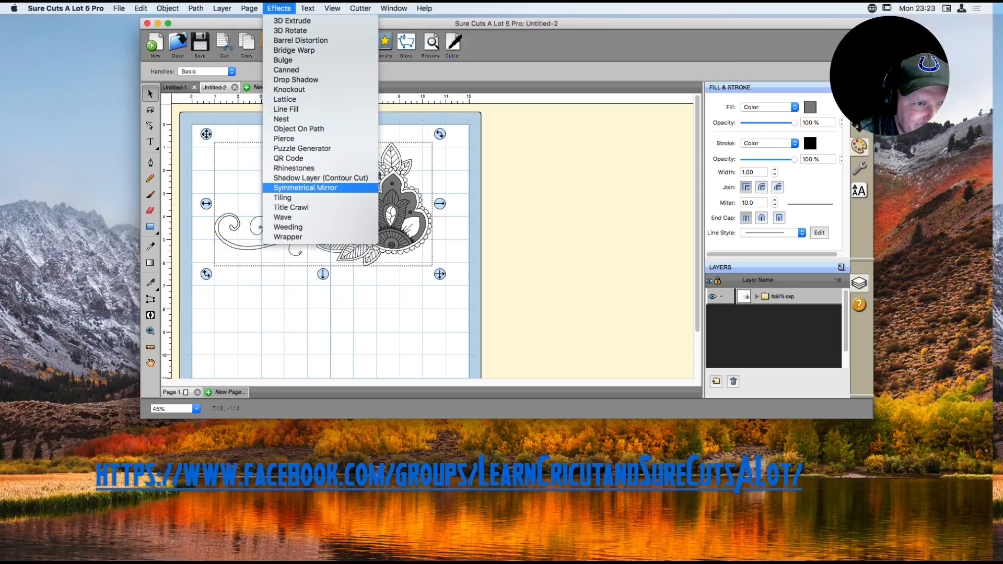
click(371, 178)
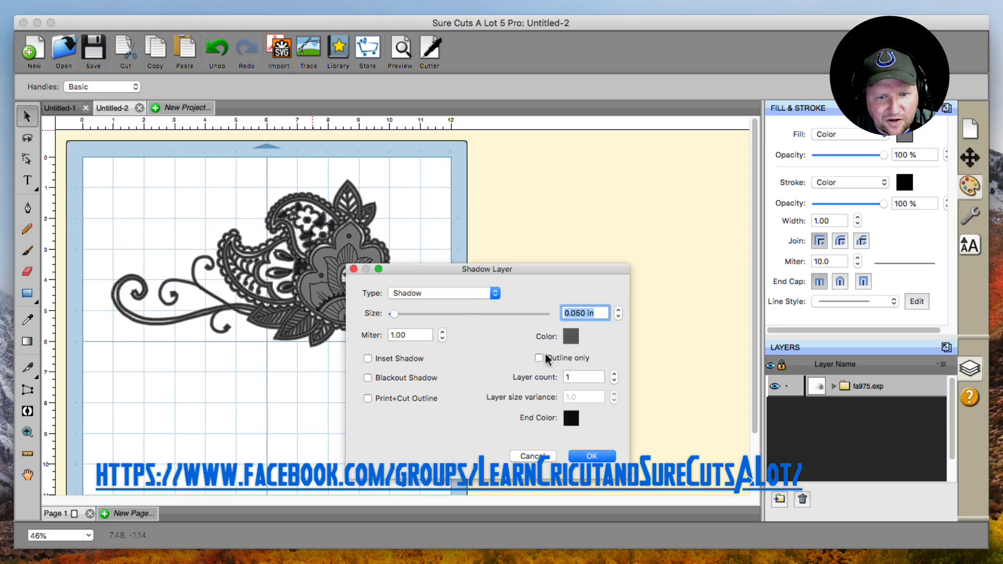
click(407, 380)
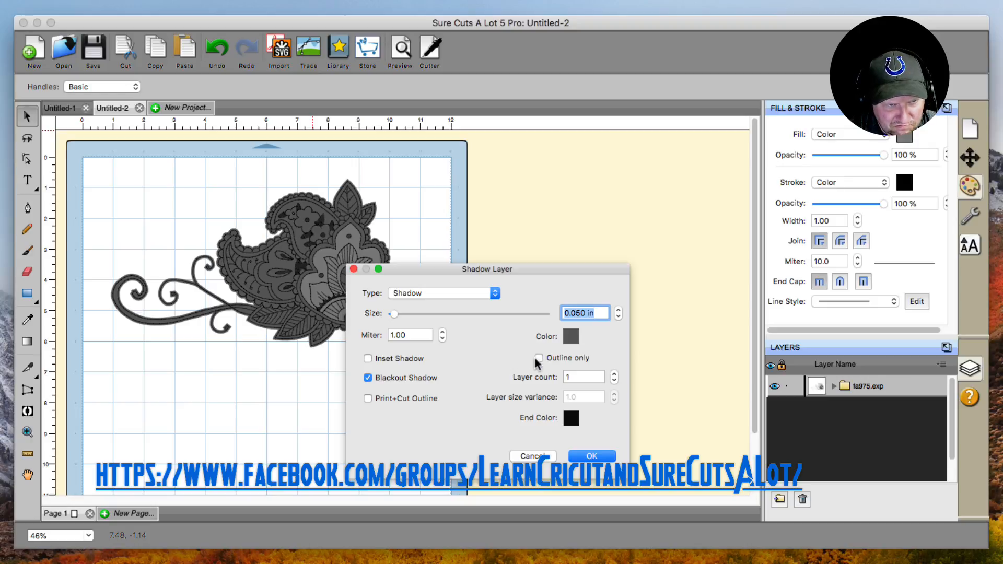
click(591, 457)
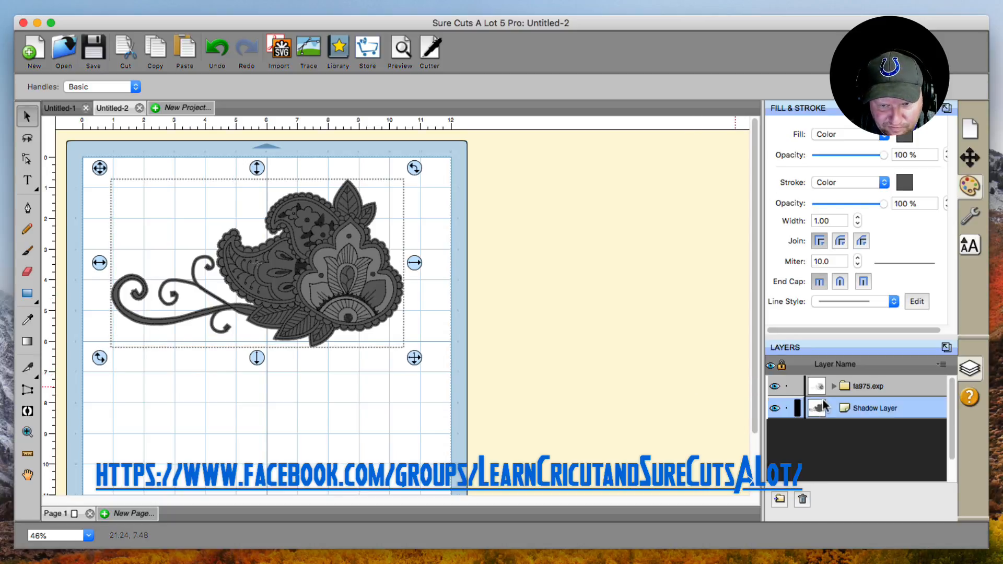
- Preview the shadow layer's cut lines on their own by temporarily hiding the fa975.exp layer
click(776, 387)
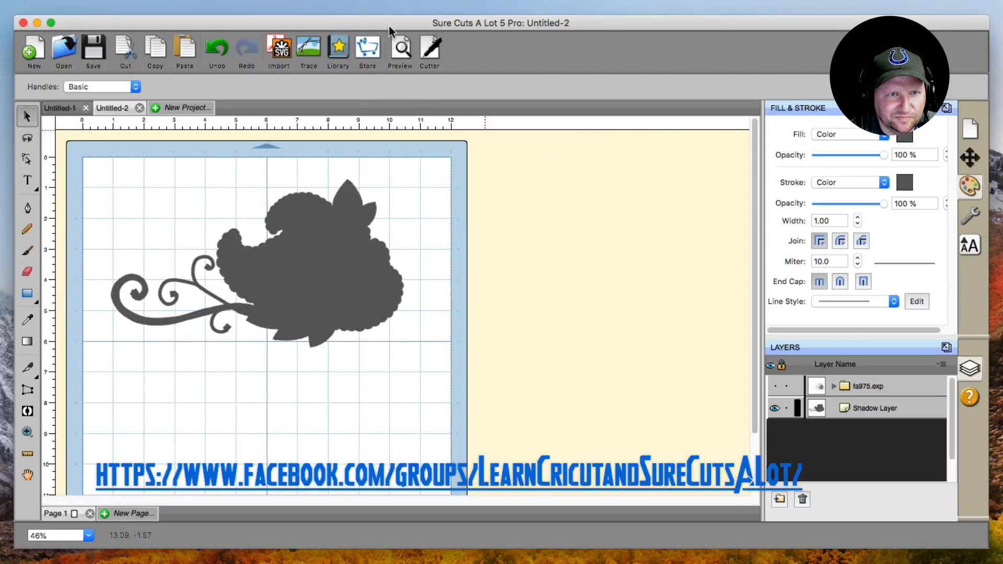
click(403, 51)
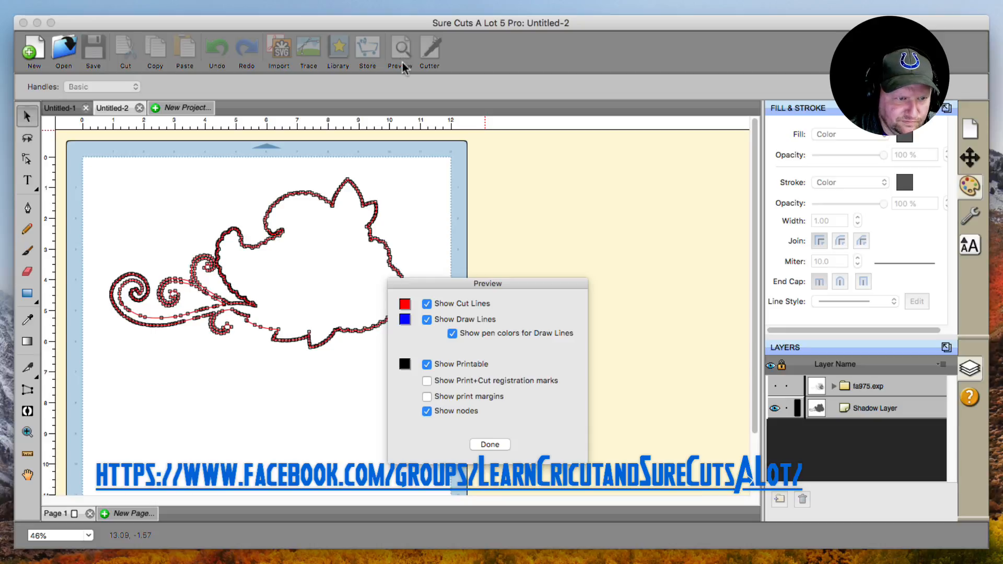
click(499, 446)
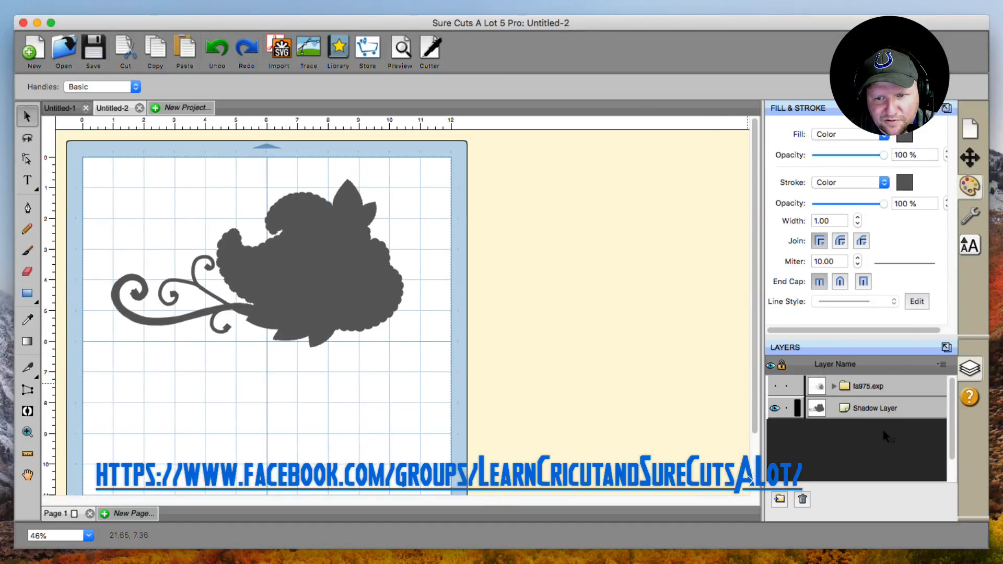
click(774, 386)
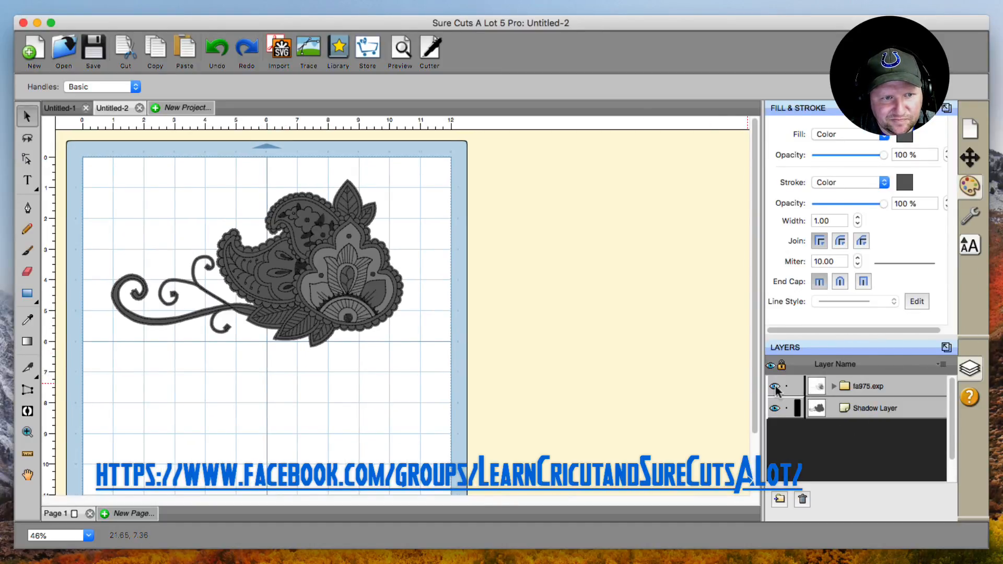
- Set the shadow layer's fill colour to red (RGB 255, 0, 0) and deselect it
click(831, 407)
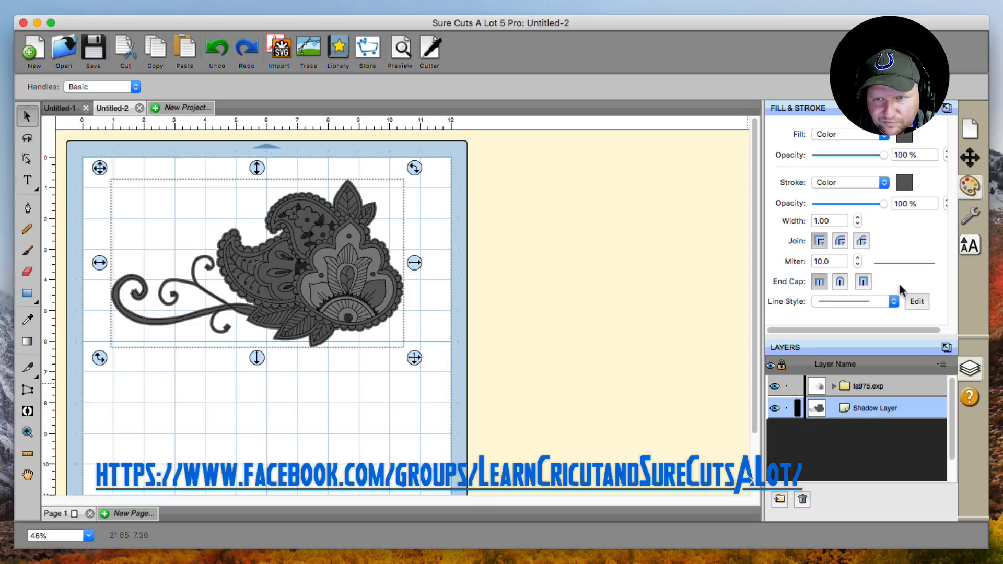
click(904, 136)
click(342, 282)
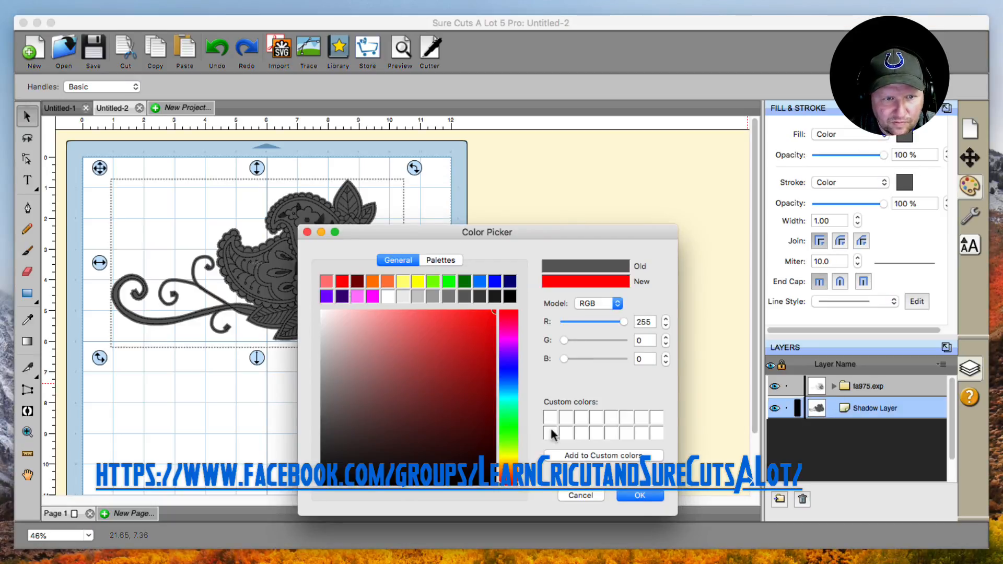
click(639, 495)
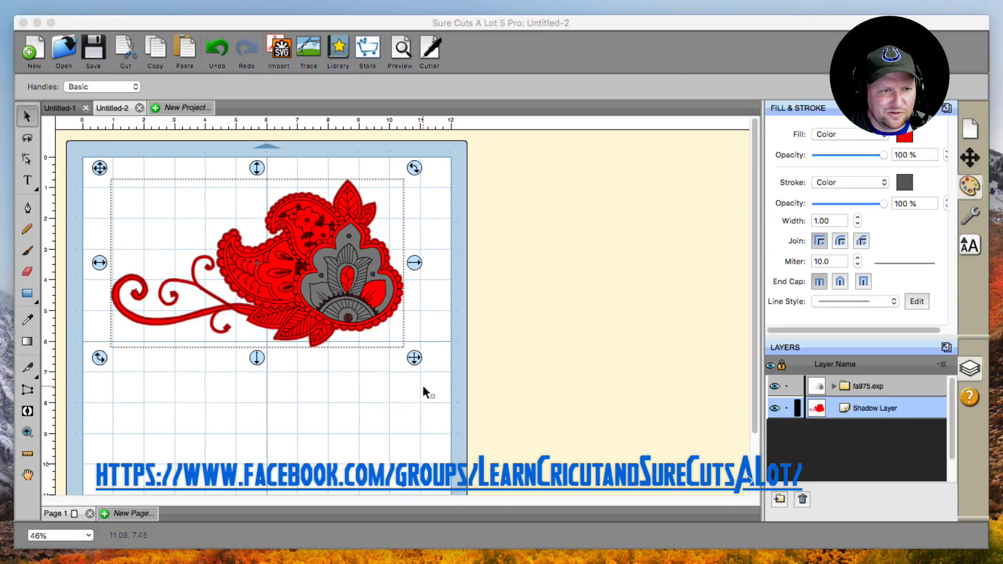
click(422, 383)
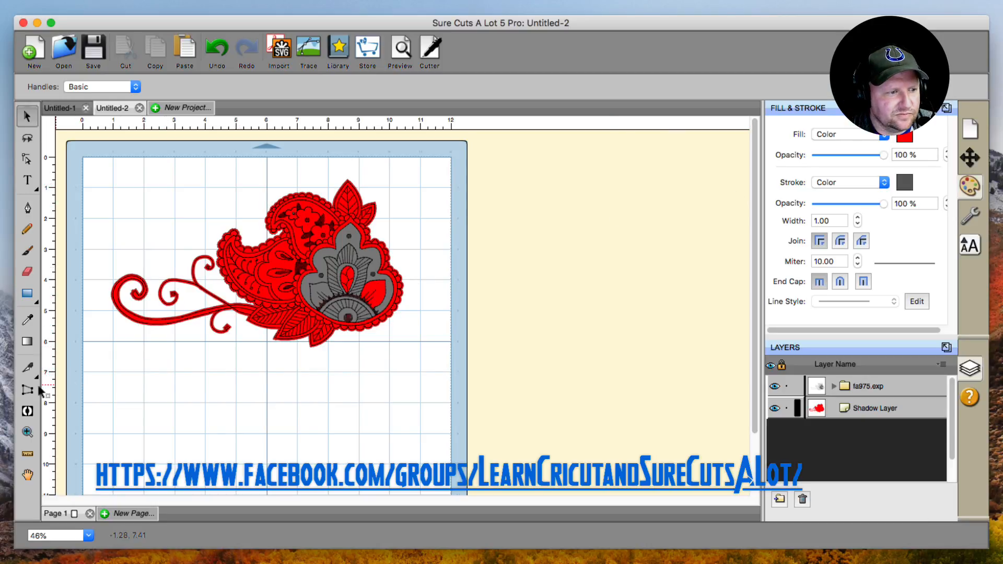
click(273, 270)
click(129, 177)
drag(99, 157, 482, 425)
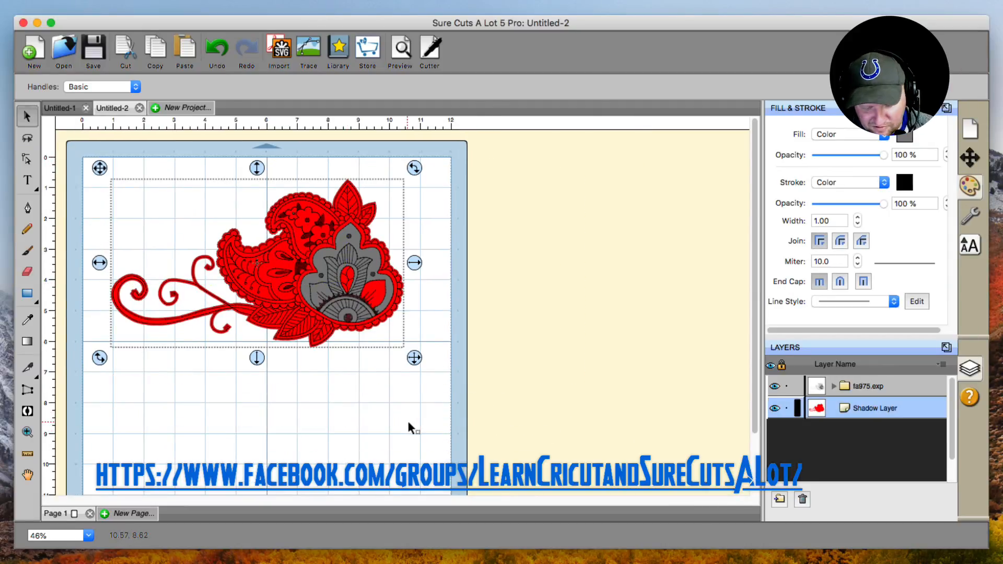
click(462, 315)
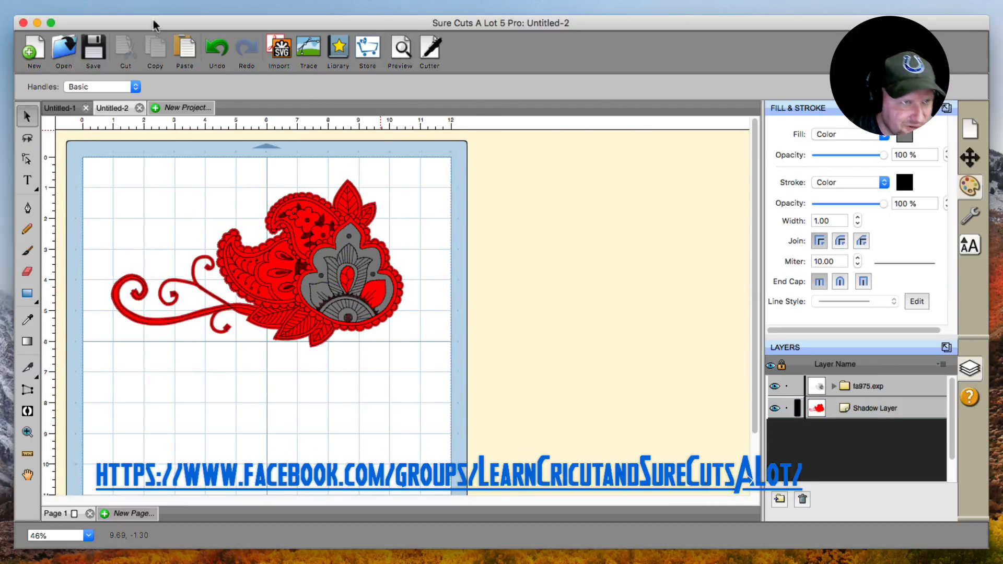
click(279, 8)
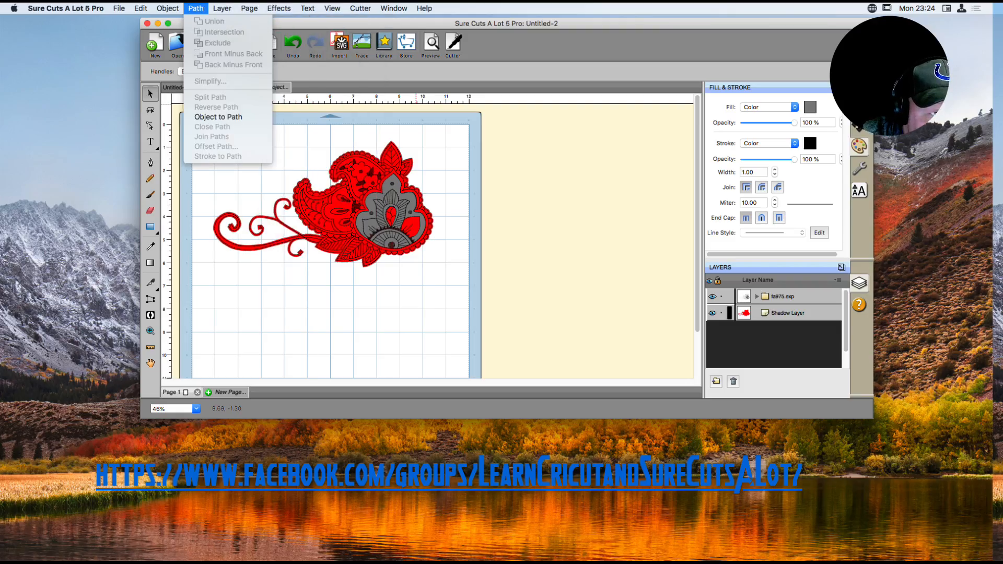
mouse_move(168, 8)
click(391, 218)
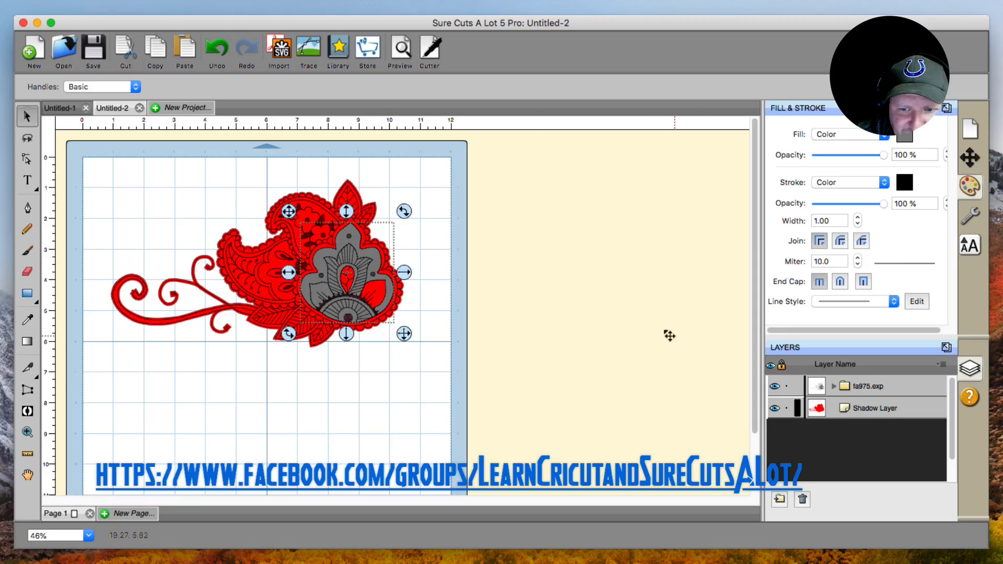
- Select the embroidery together with its shadow and check the Simplify node counts without applying the command
click(631, 257)
drag(194, 131, 292, 149)
drag(215, 190, 557, 460)
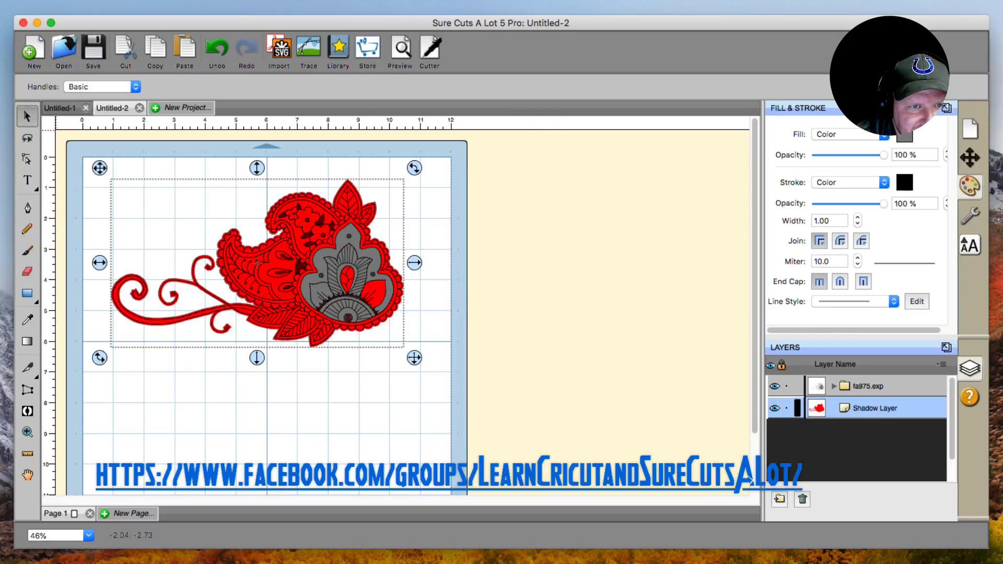
click(168, 8)
mouse_move(195, 8)
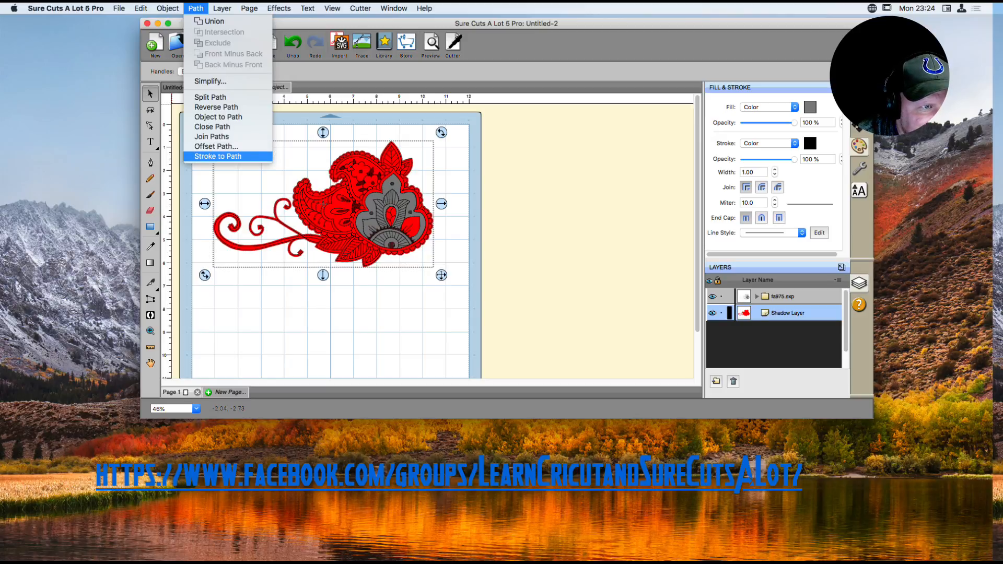
click(227, 81)
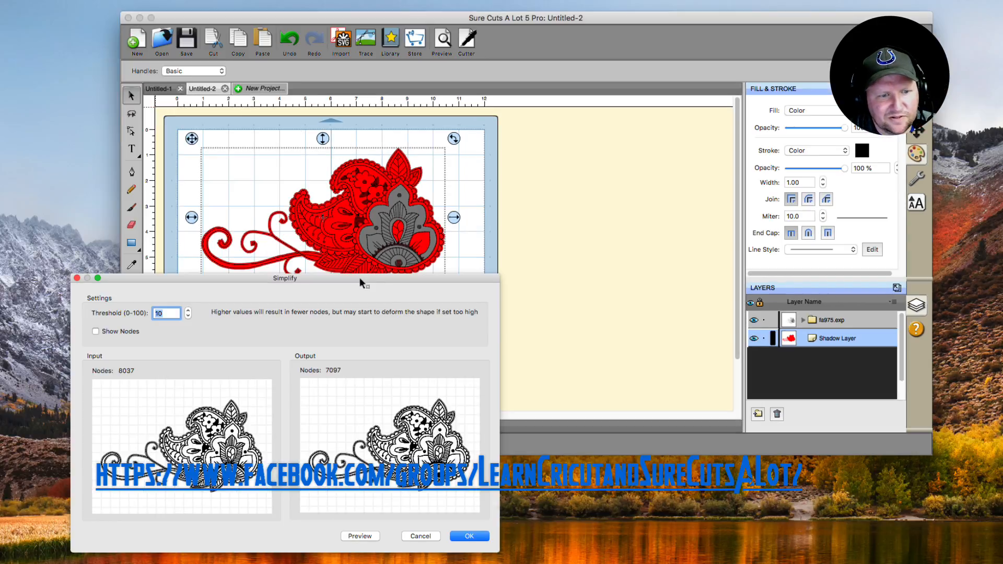
drag(356, 294, 501, 99)
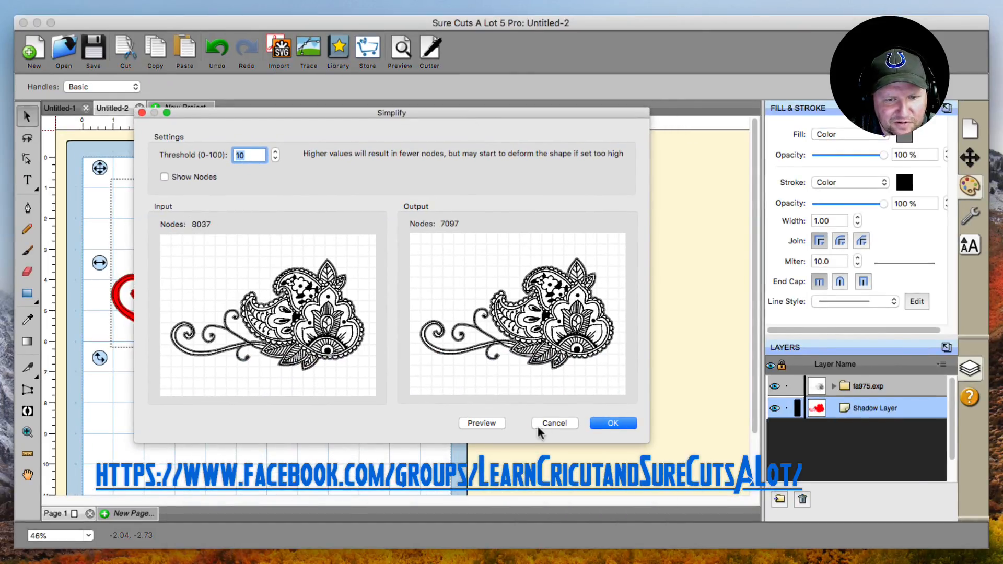
click(553, 423)
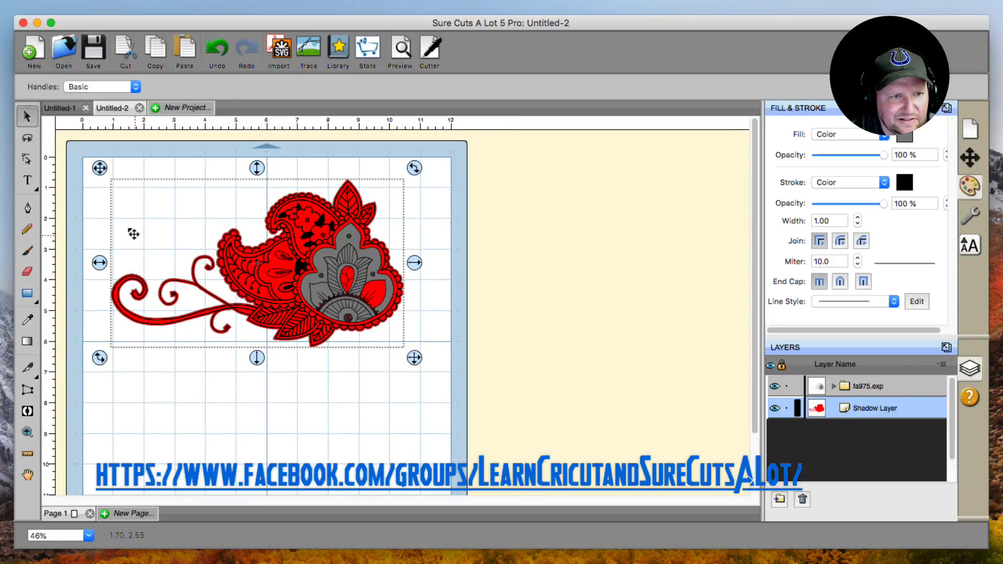
- Compare the design's input and output nodes in Simplify with Show Nodes enabled, leaving the shapes unsimplified
click(195, 8)
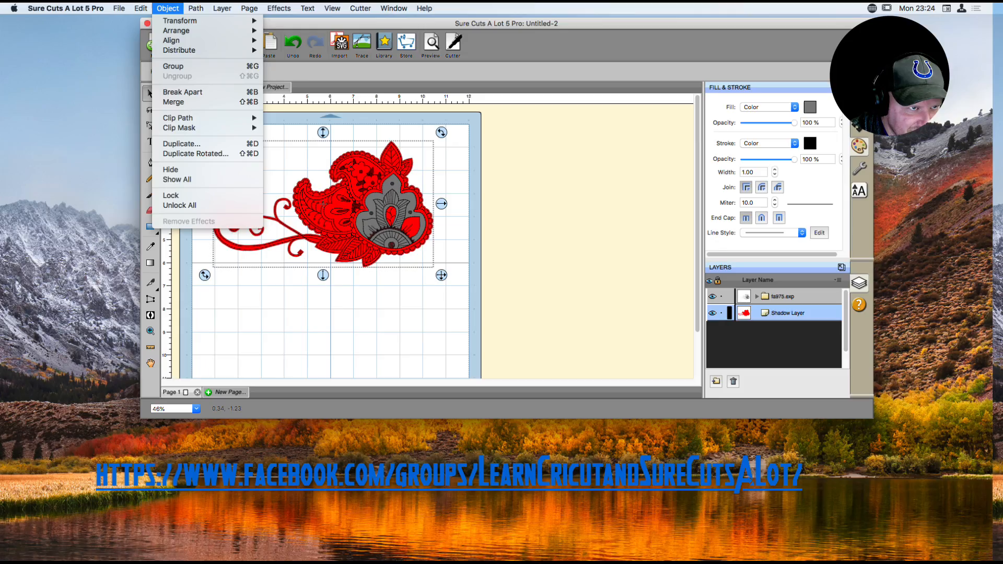
mouse_move(167, 8)
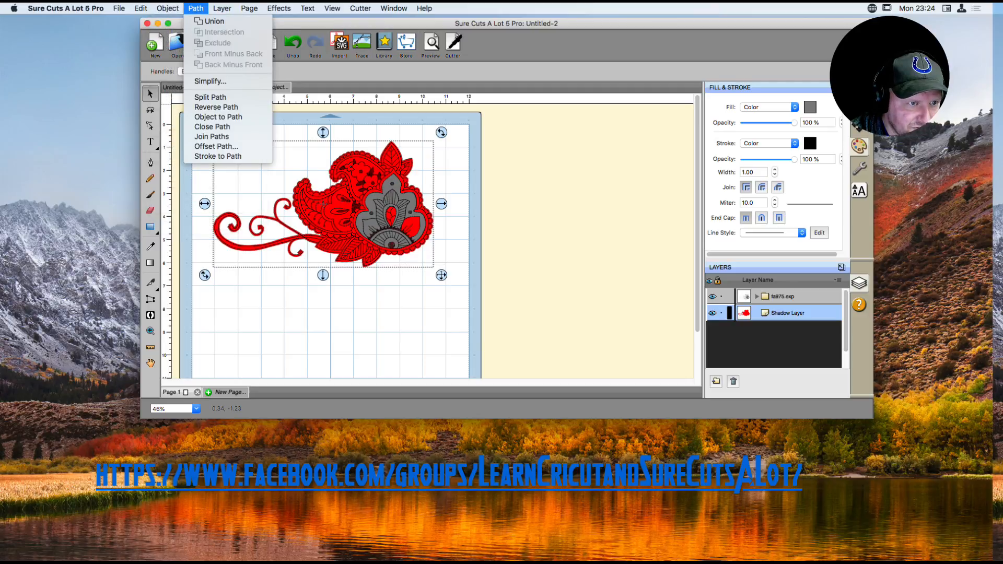
click(215, 81)
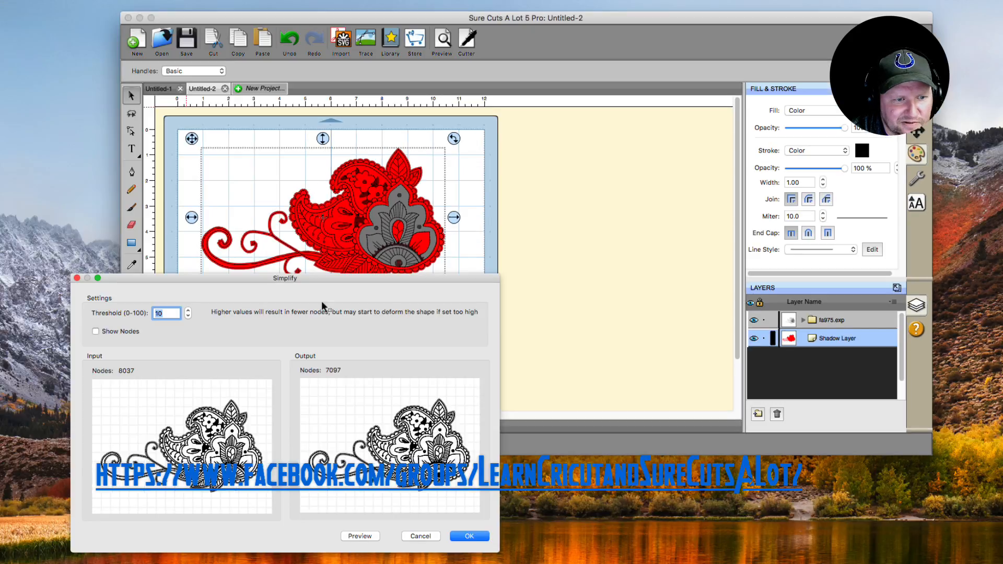
drag(321, 286, 531, 118)
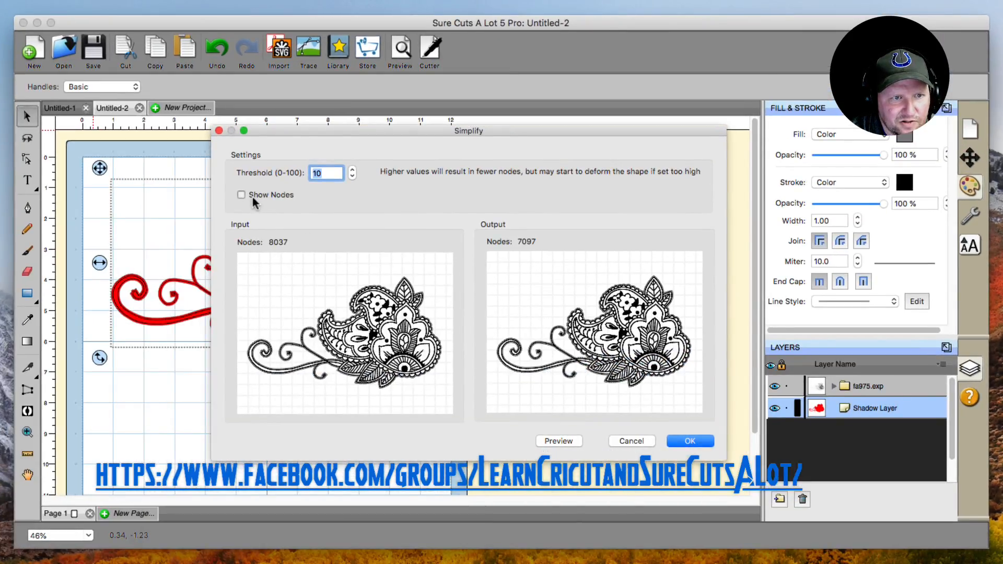
click(312, 162)
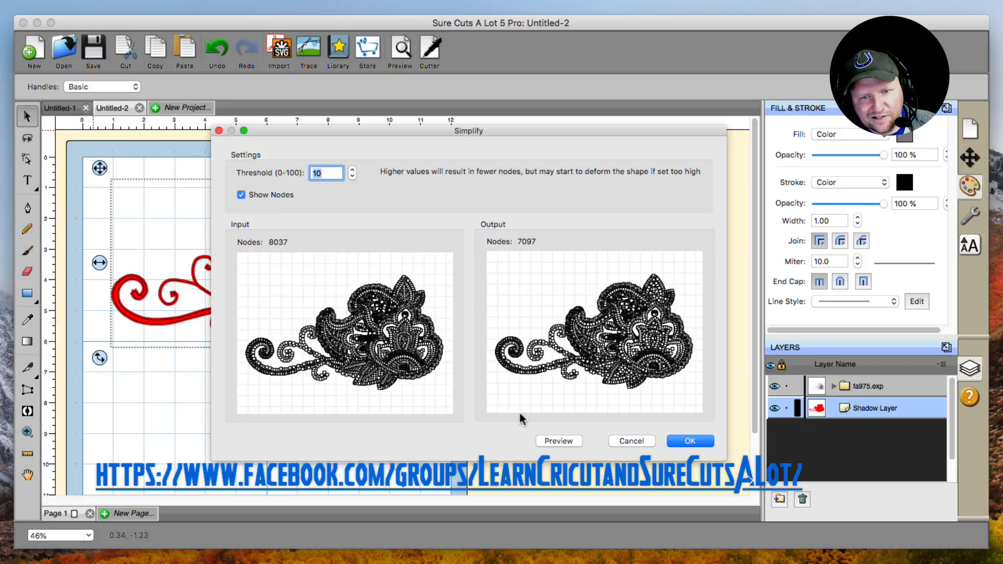
click(627, 443)
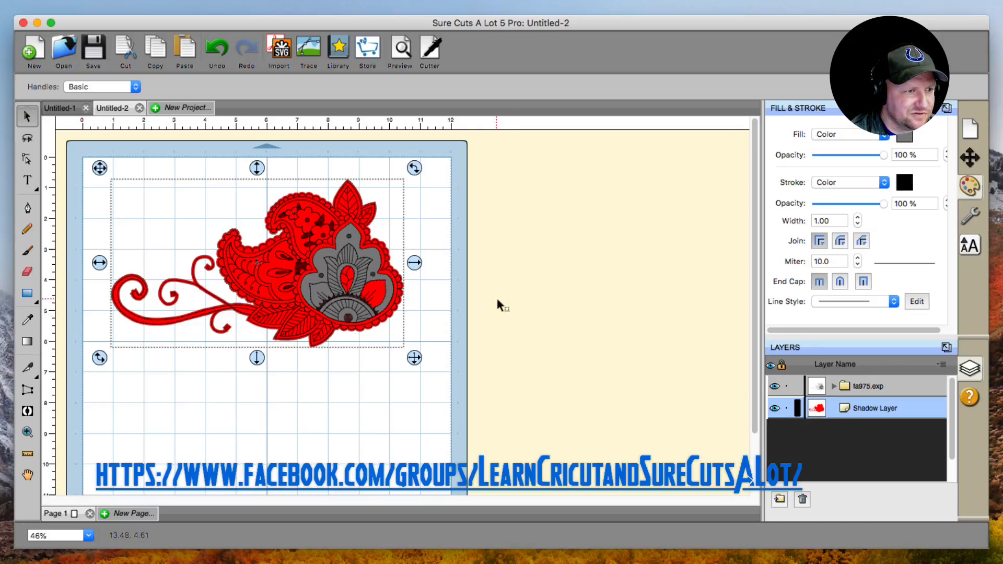
- Select the red embroidery design together with its shadow and delete both from the page
click(453, 303)
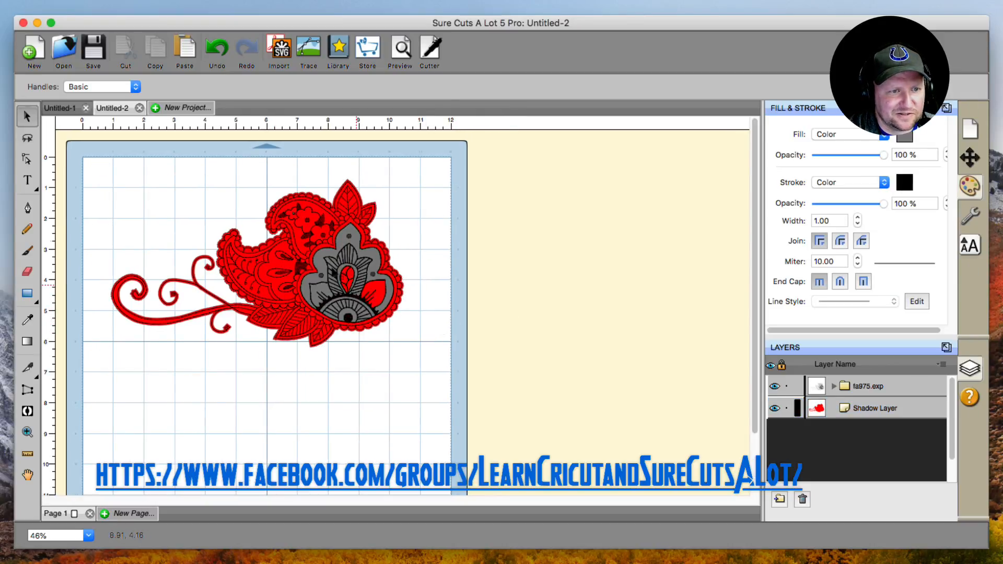
drag(99, 154, 287, 247)
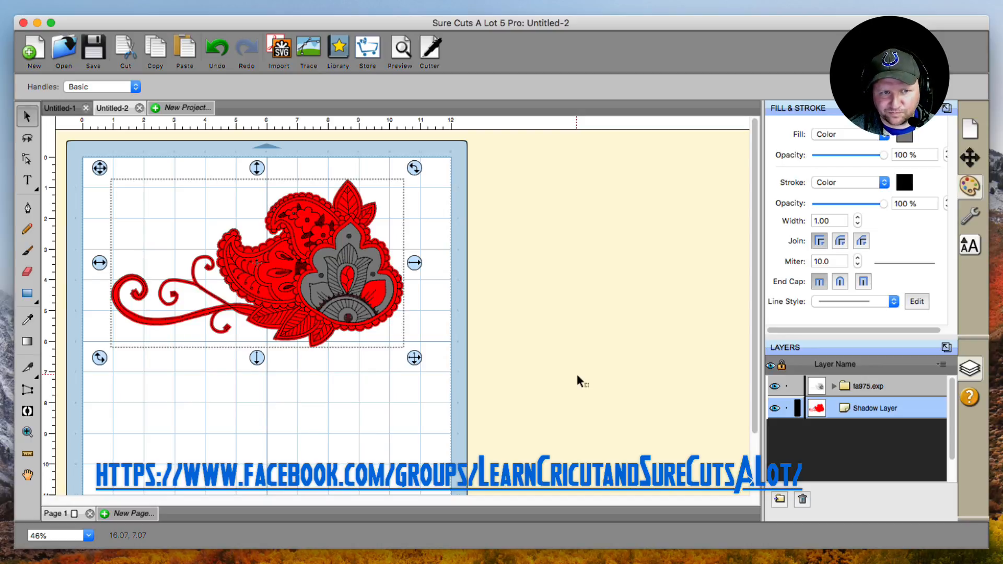
key(Delete)
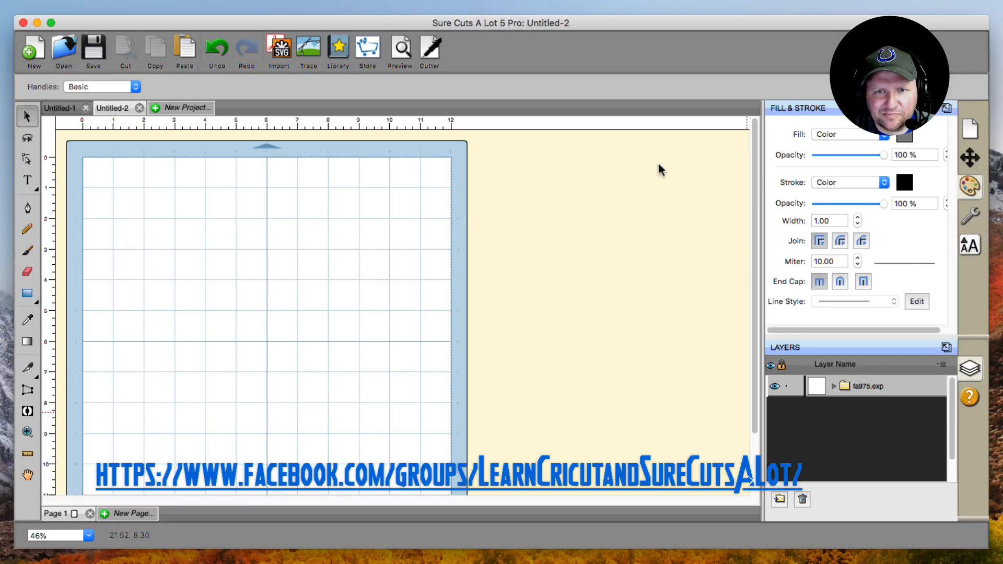
- Switch to the Untitled-1 project and close the My Library window
key(super+Tab)
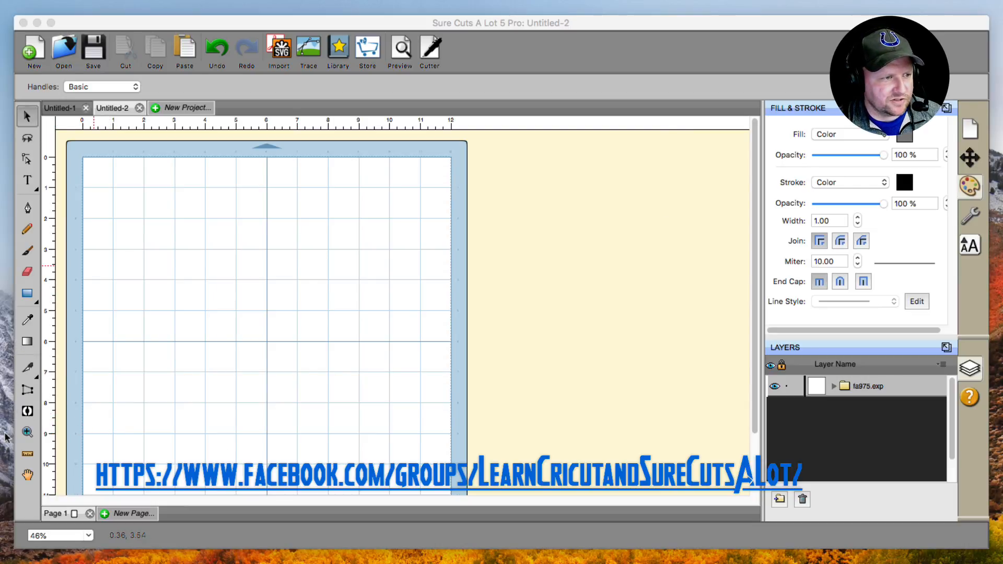
click(224, 306)
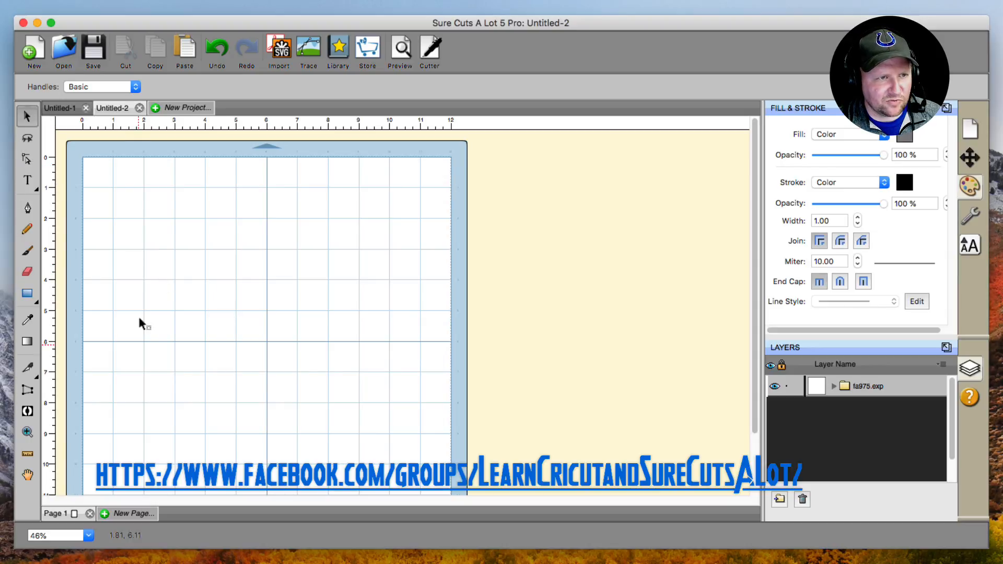
click(58, 108)
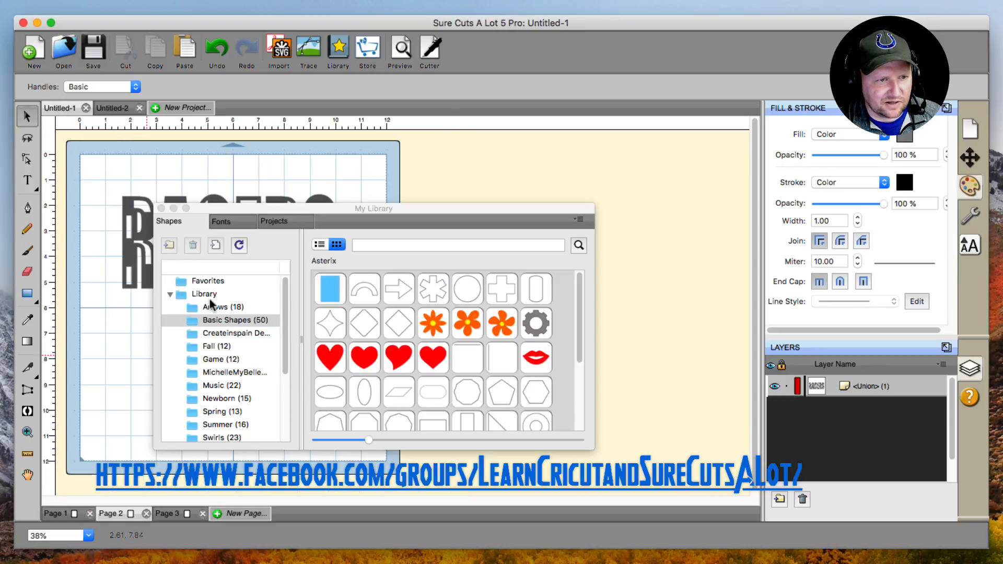
click(161, 209)
- Compare the designs on the project's pages, including the RACERS lettering on Page 2 and Page 3, finishing on Page 3
click(83, 514)
click(116, 514)
click(82, 513)
click(110, 514)
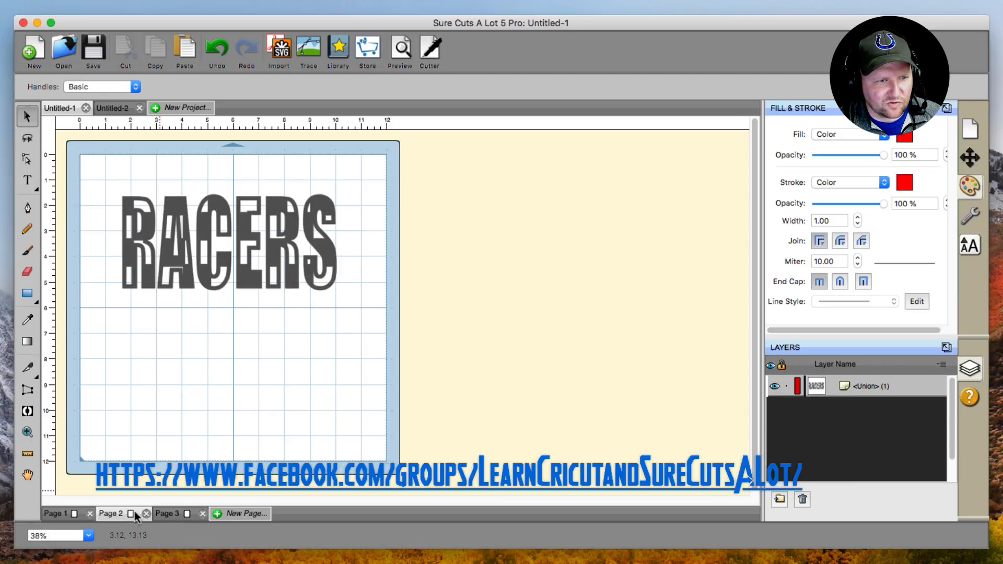
click(162, 513)
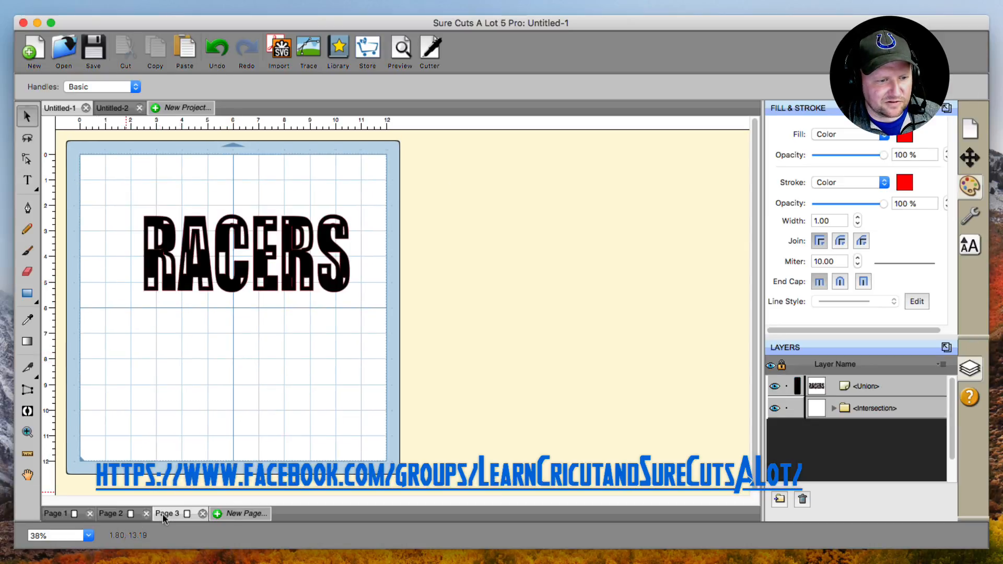
click(108, 513)
click(69, 515)
click(98, 515)
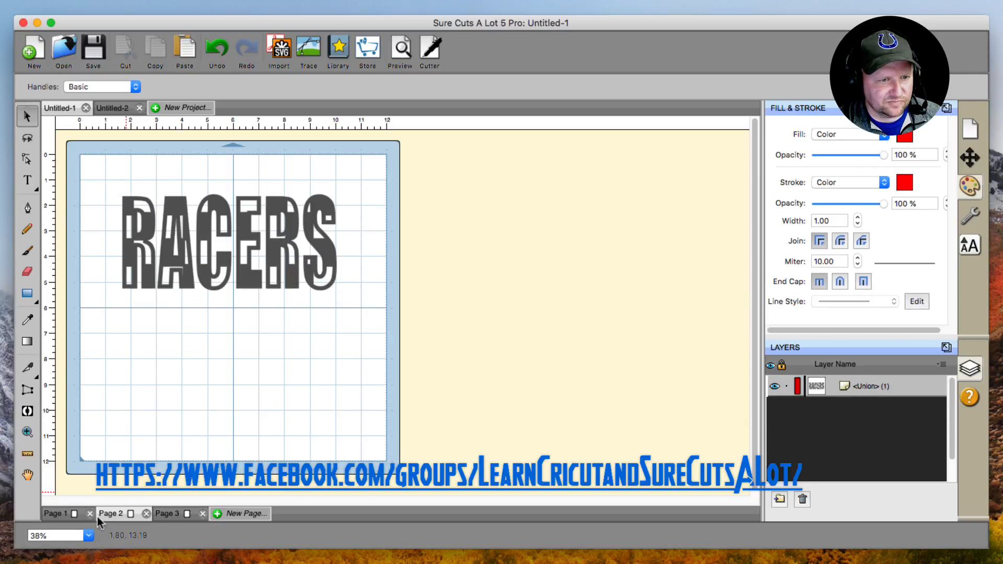
click(162, 514)
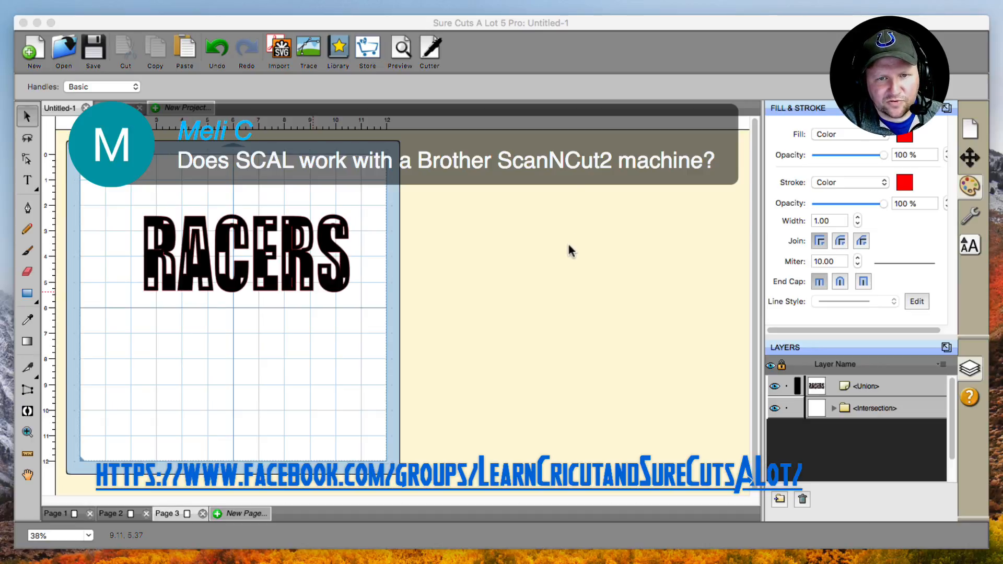
- Select the RACERS lettering on Page 3 and view the Scan2Cut guide, closing it without loading an image
click(213, 315)
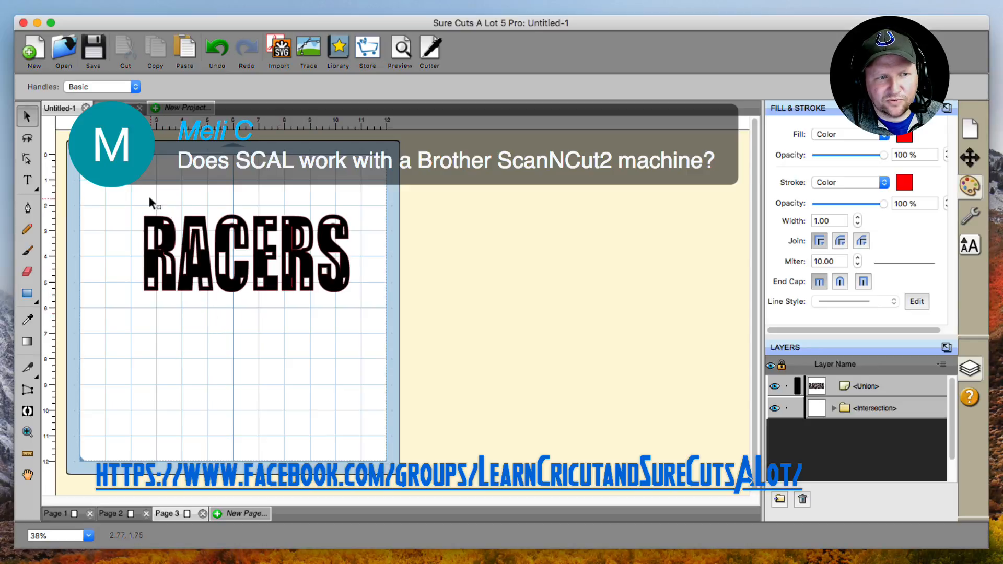
drag(118, 183, 445, 320)
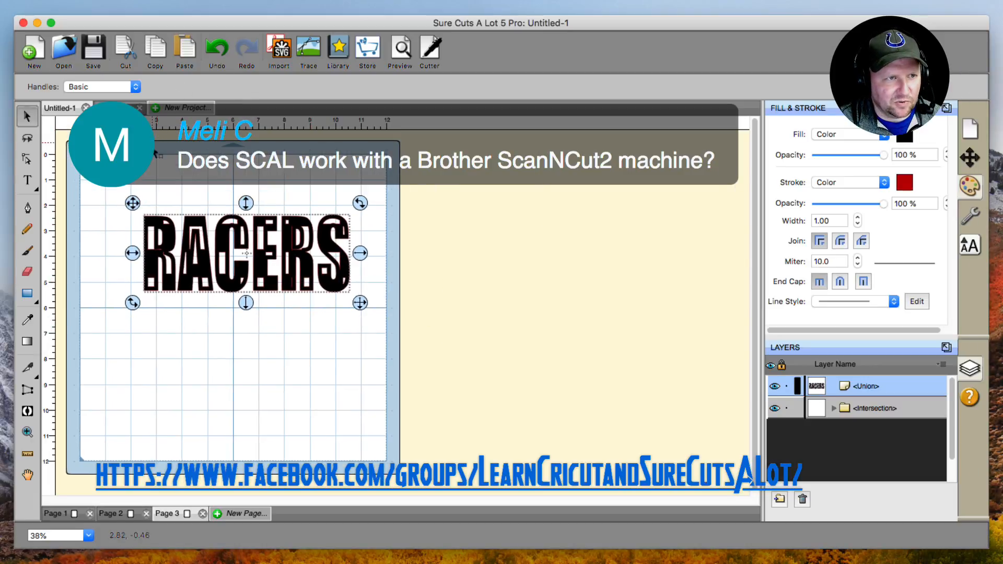
click(119, 8)
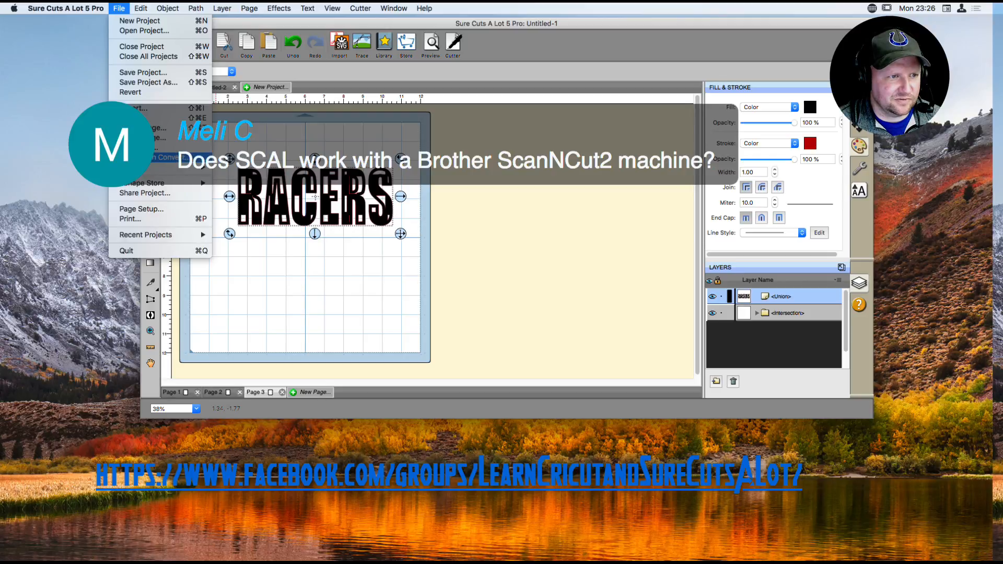
click(156, 148)
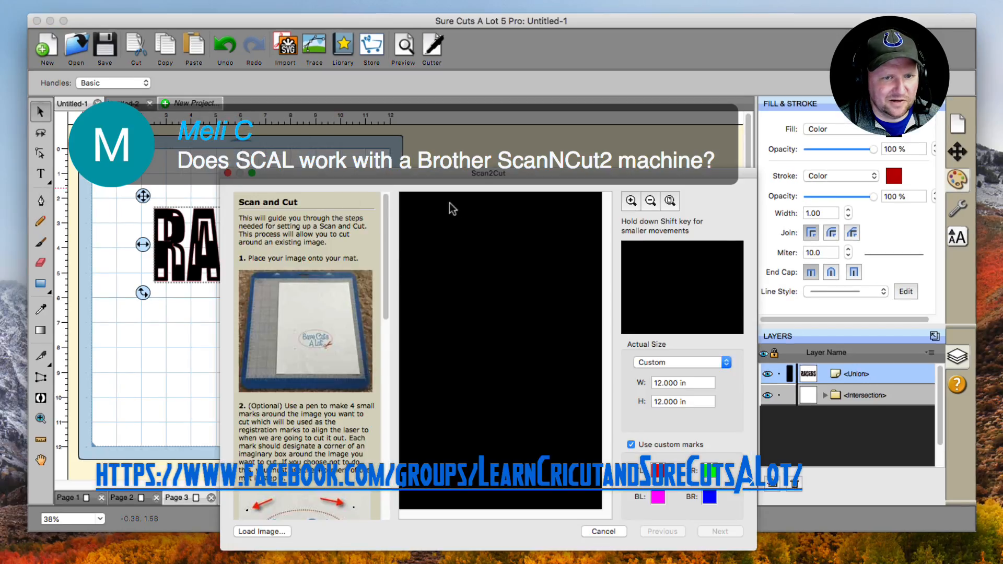
click(606, 531)
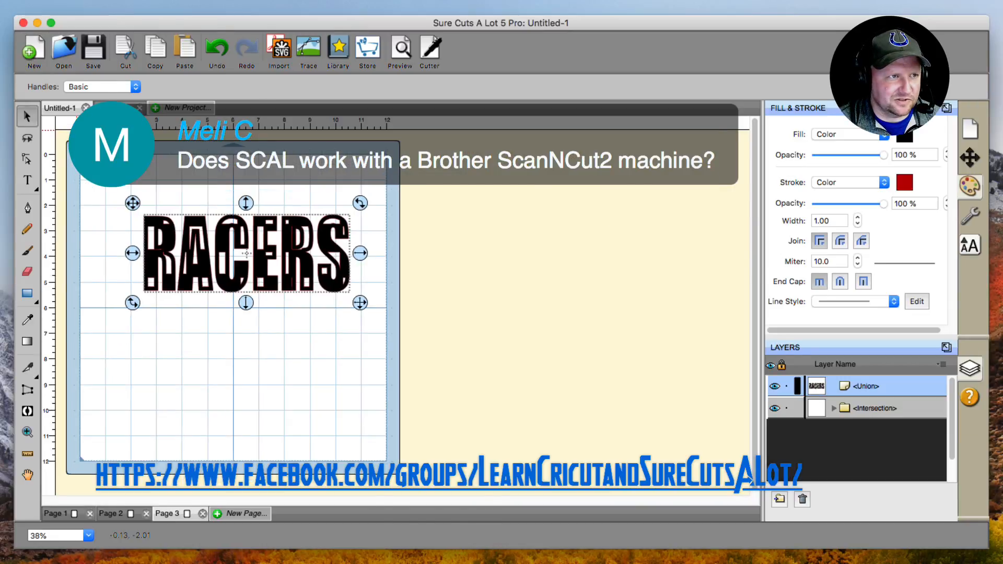
- Check the export of the RACERS lettering with the ScanNCut (*.fcm) format chosen, leaving without saving a file
click(119, 8)
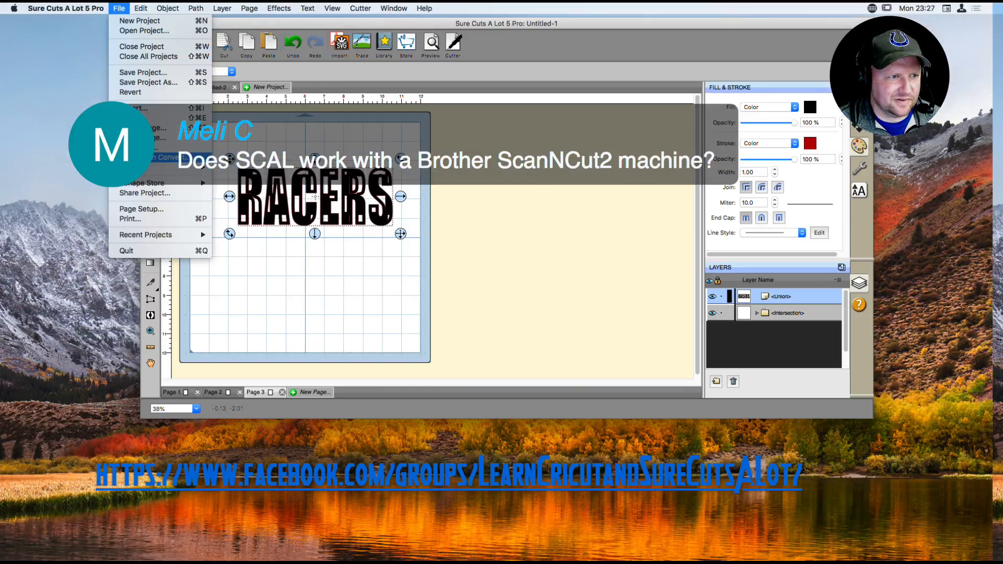
click(179, 118)
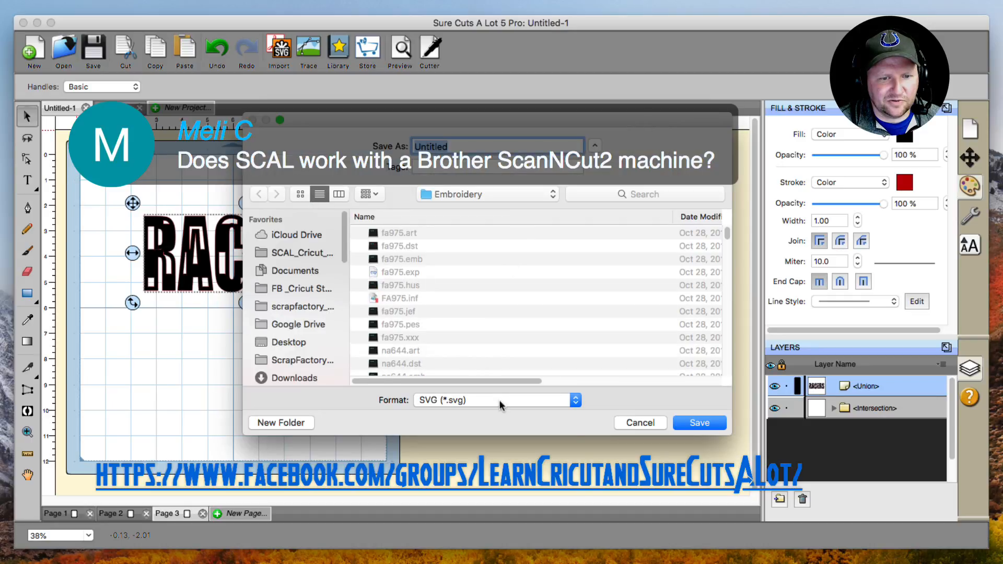
click(501, 401)
click(512, 462)
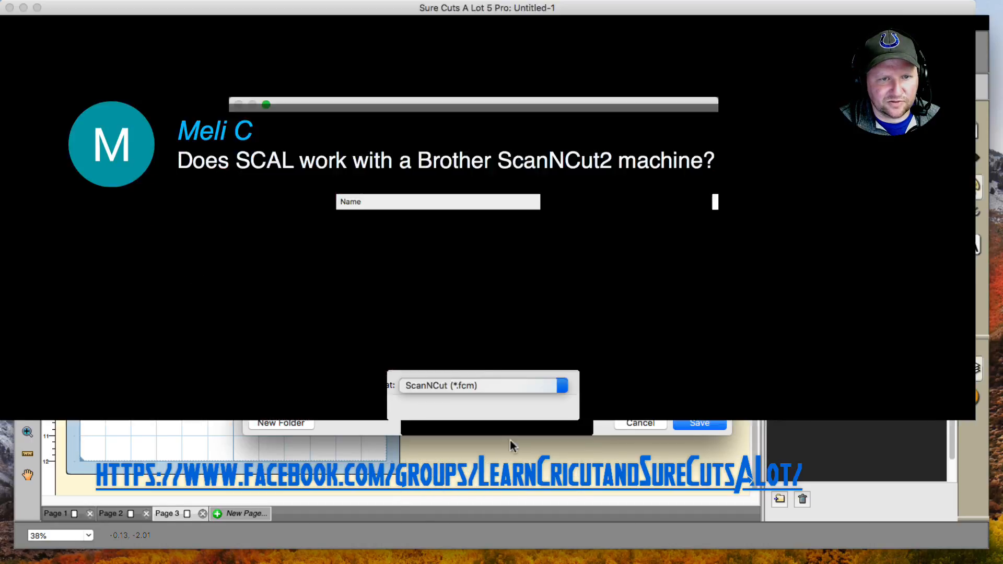
drag(479, 115, 375, 60)
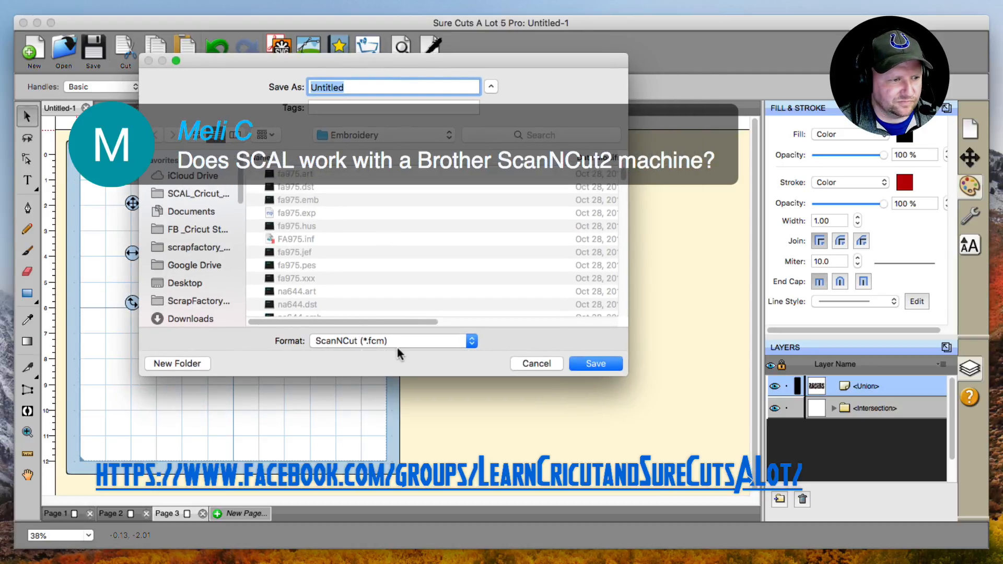
click(544, 366)
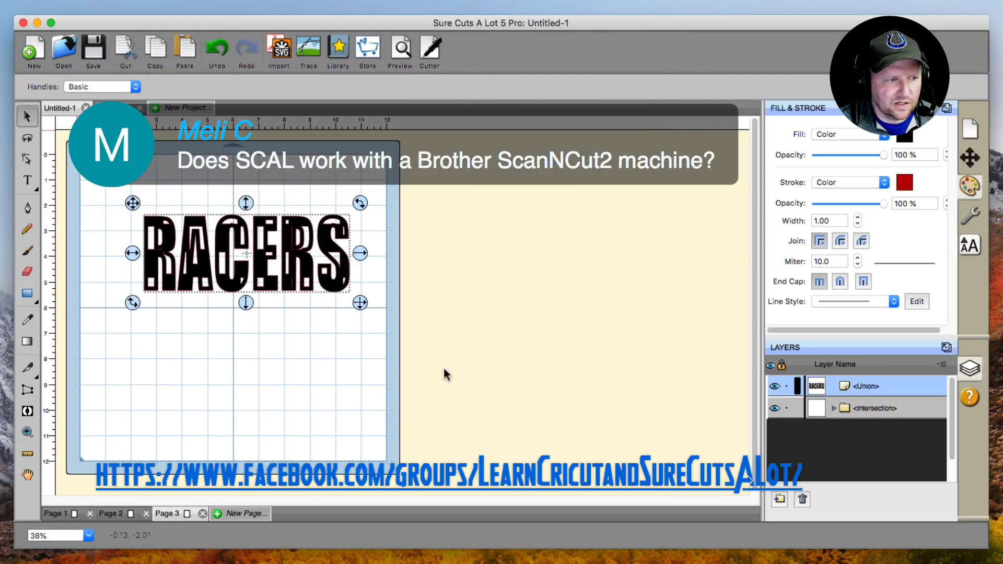